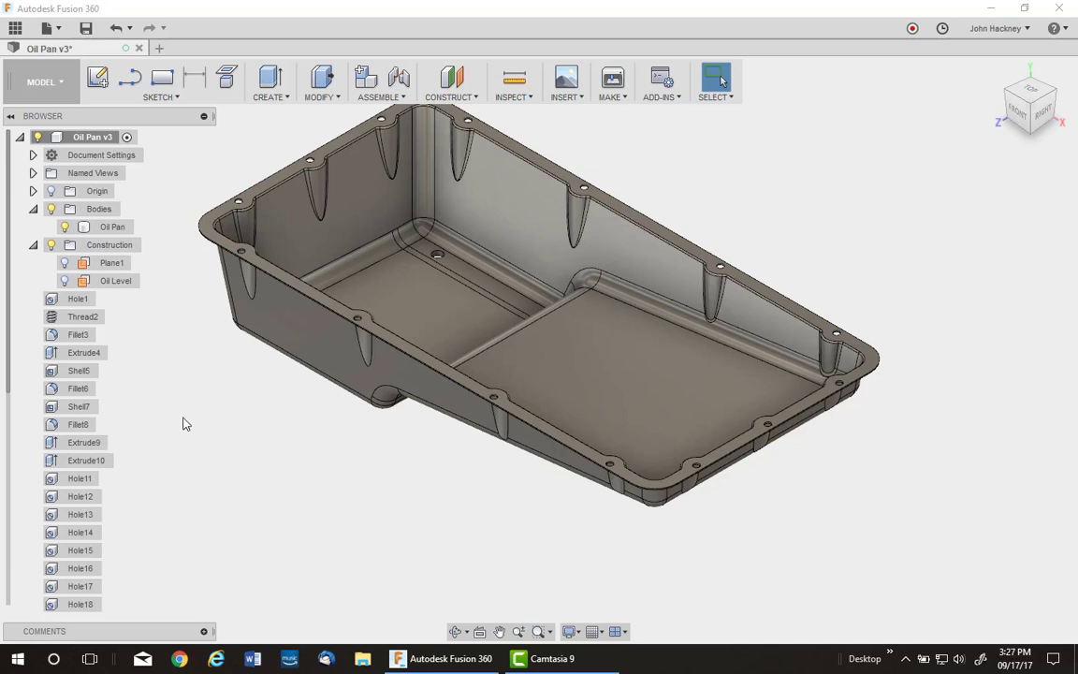
Step: Patch the circular edge of the drain hole in the oil pan floor with a connected surface as a new body
left_click(83, 282)
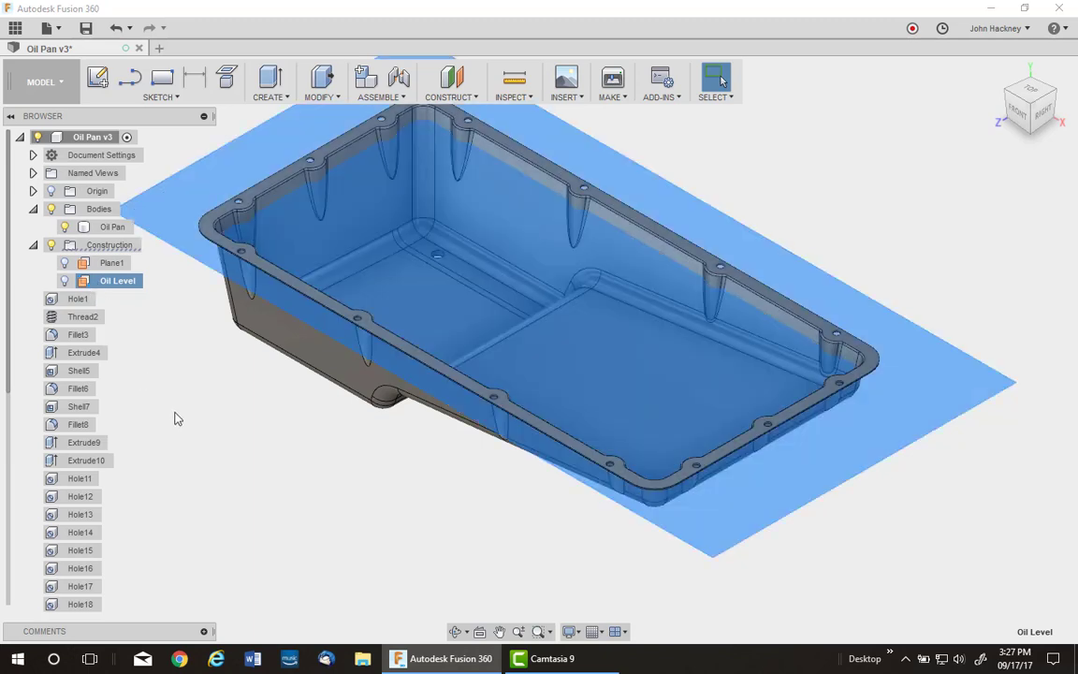
left_click(174, 417)
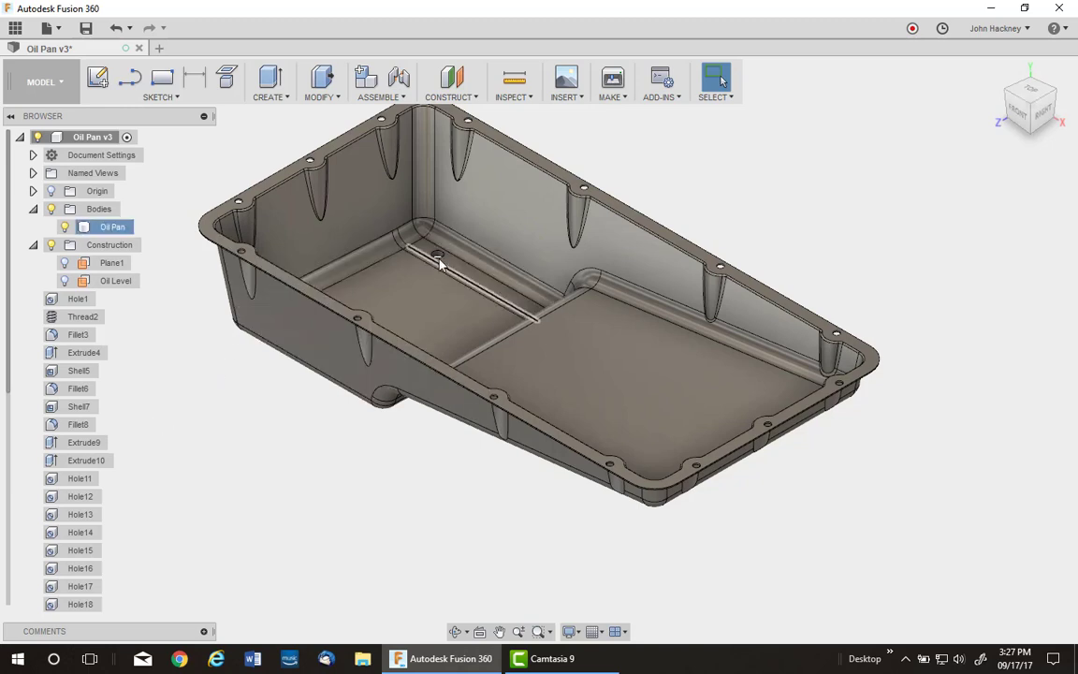
left_click(58, 83)
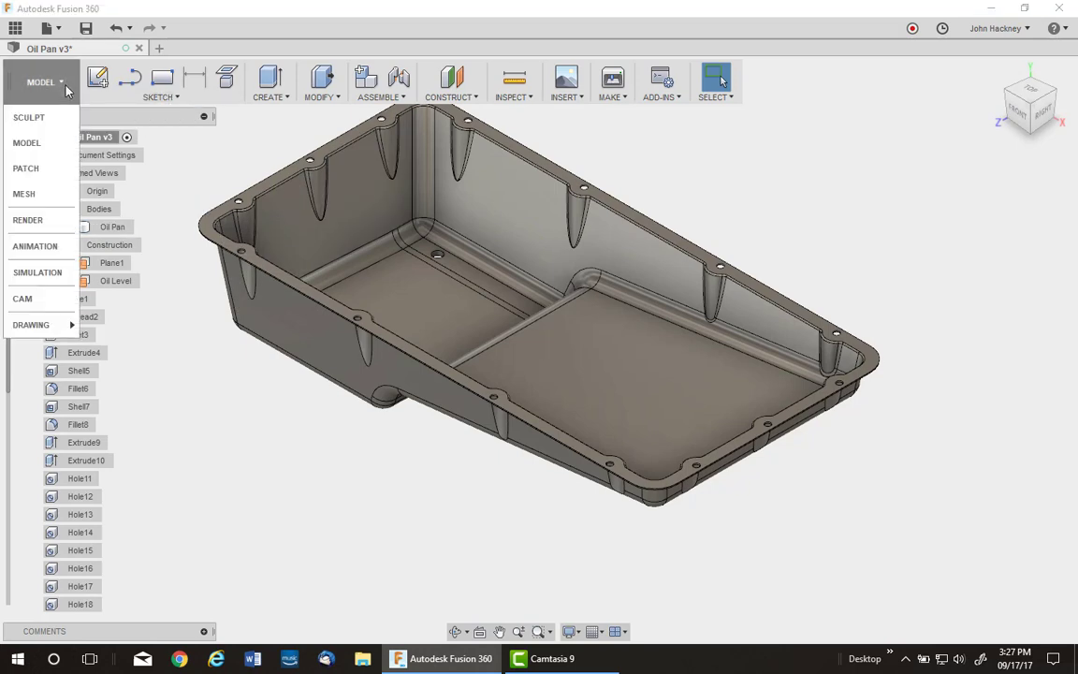
left_click(36, 170)
left_click(271, 80)
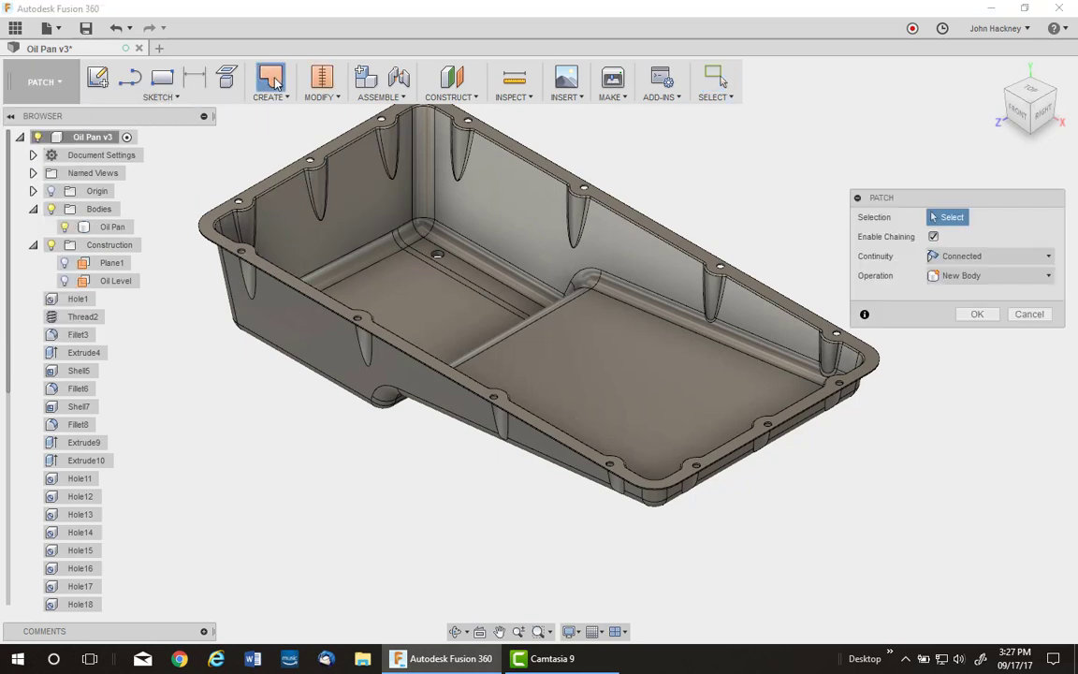
left_click(435, 252)
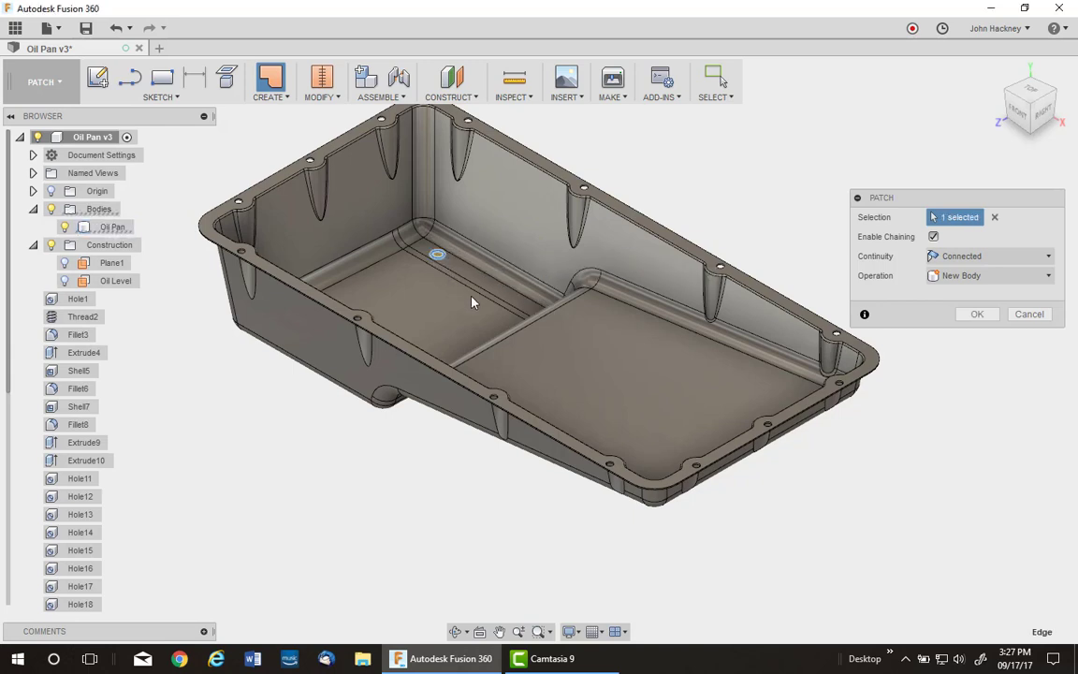
left_click(978, 314)
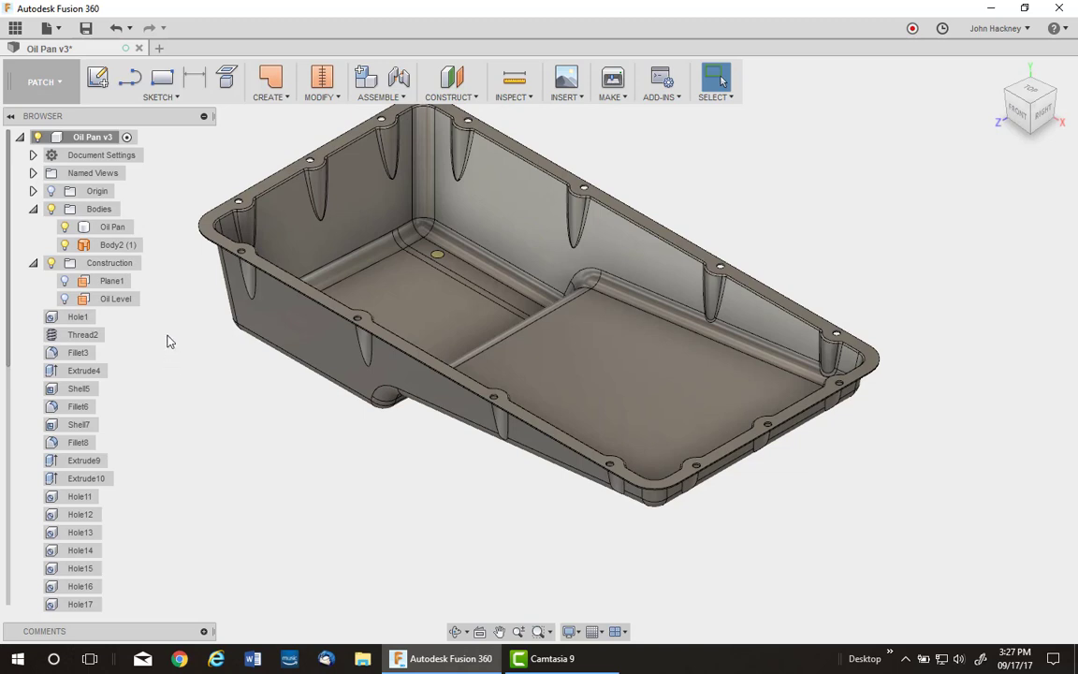
Step: Boundary-fill the cavity below the Oil Level plane as a new body, using the oil pan, hole patch and Oil Level plane as tools
left_click(271, 97)
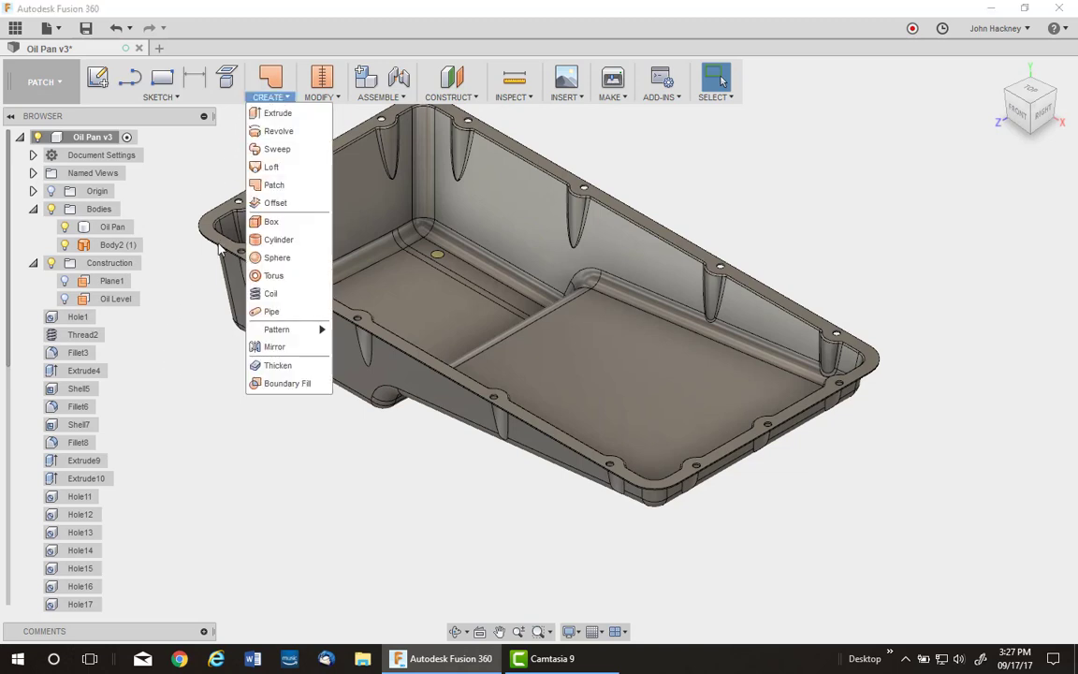
left_click(285, 384)
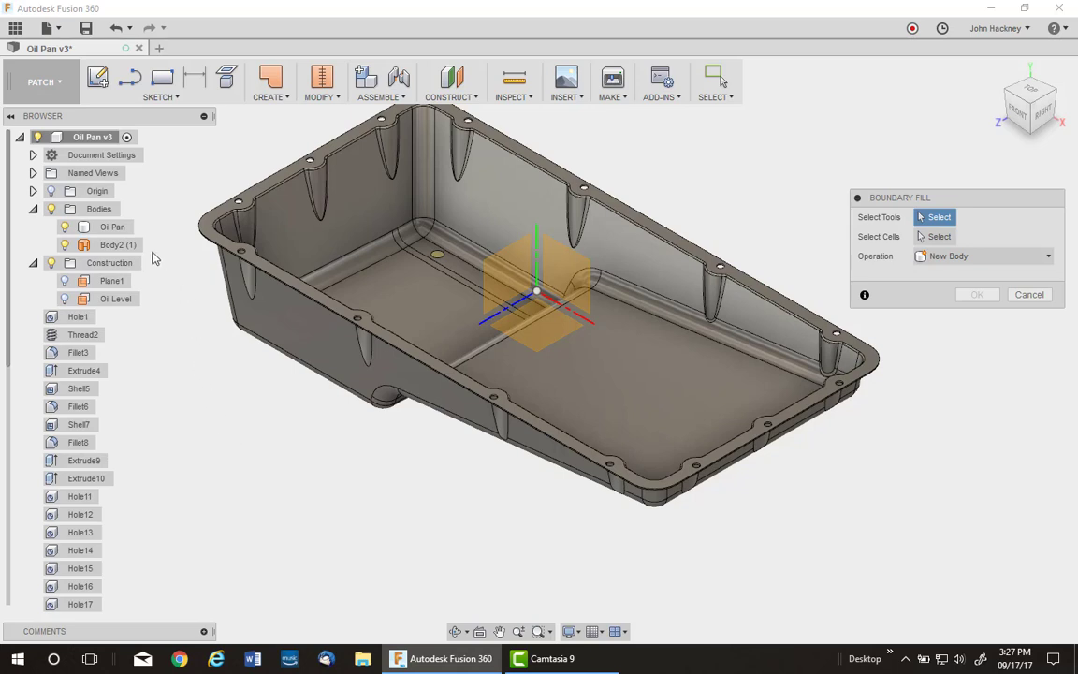
left_click(114, 229)
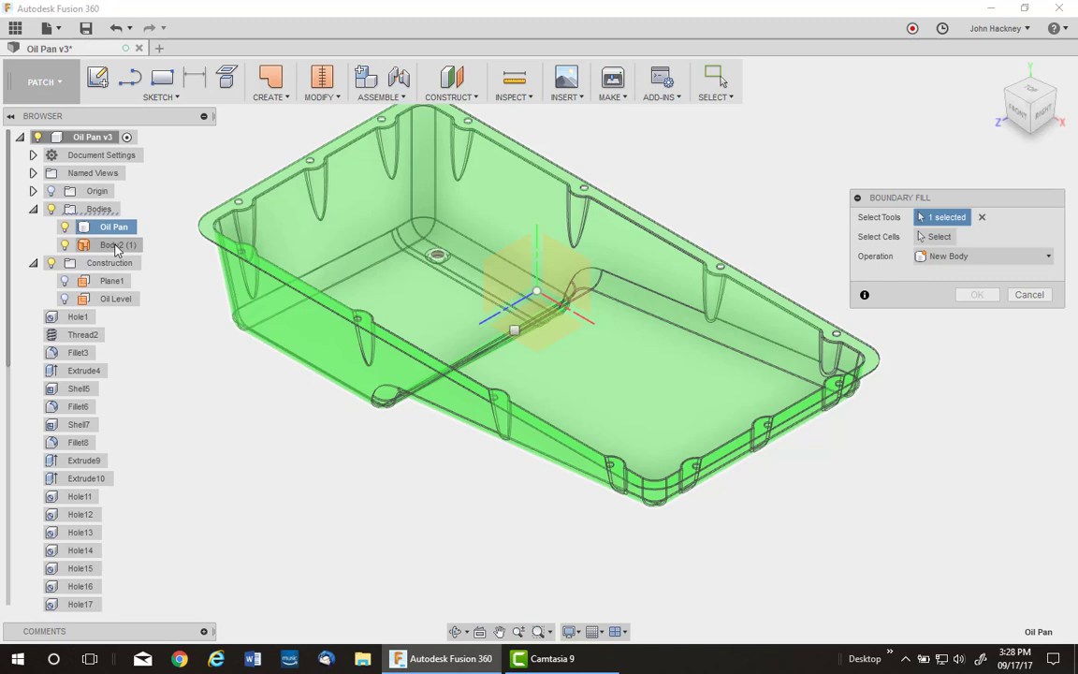
left_click(116, 245)
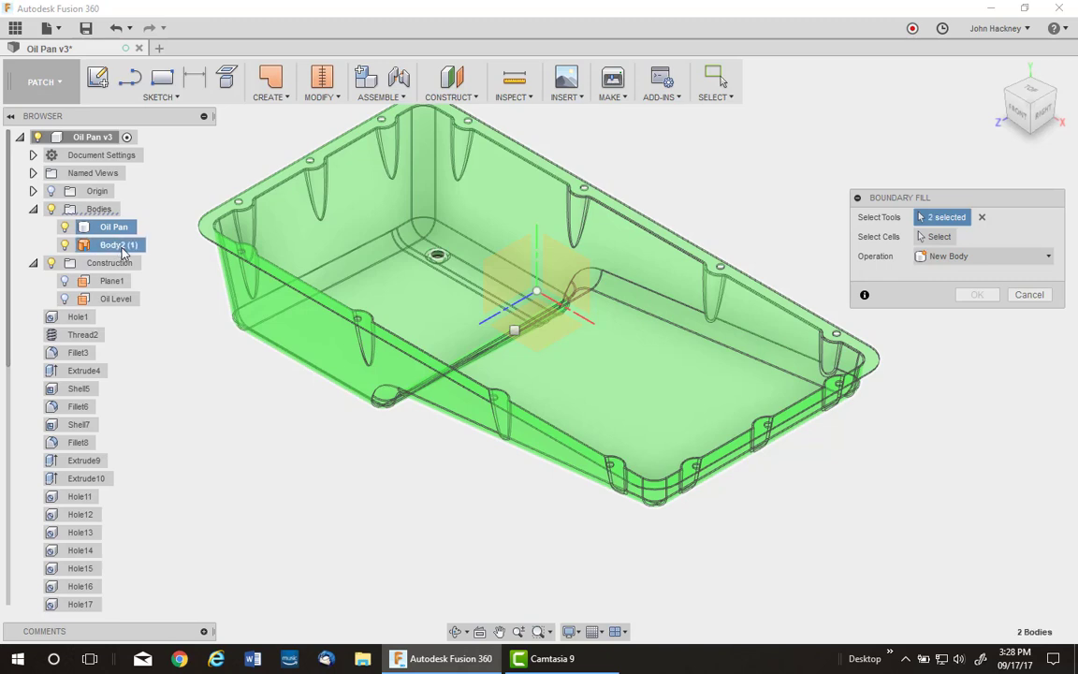
left_click(121, 300)
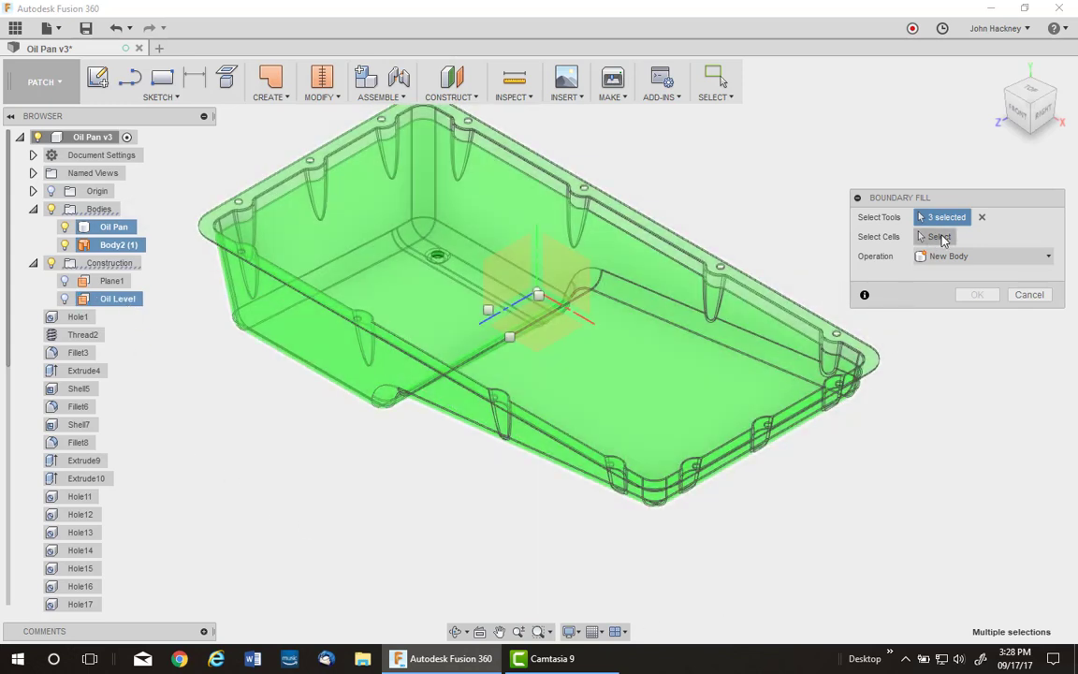
left_click(940, 237)
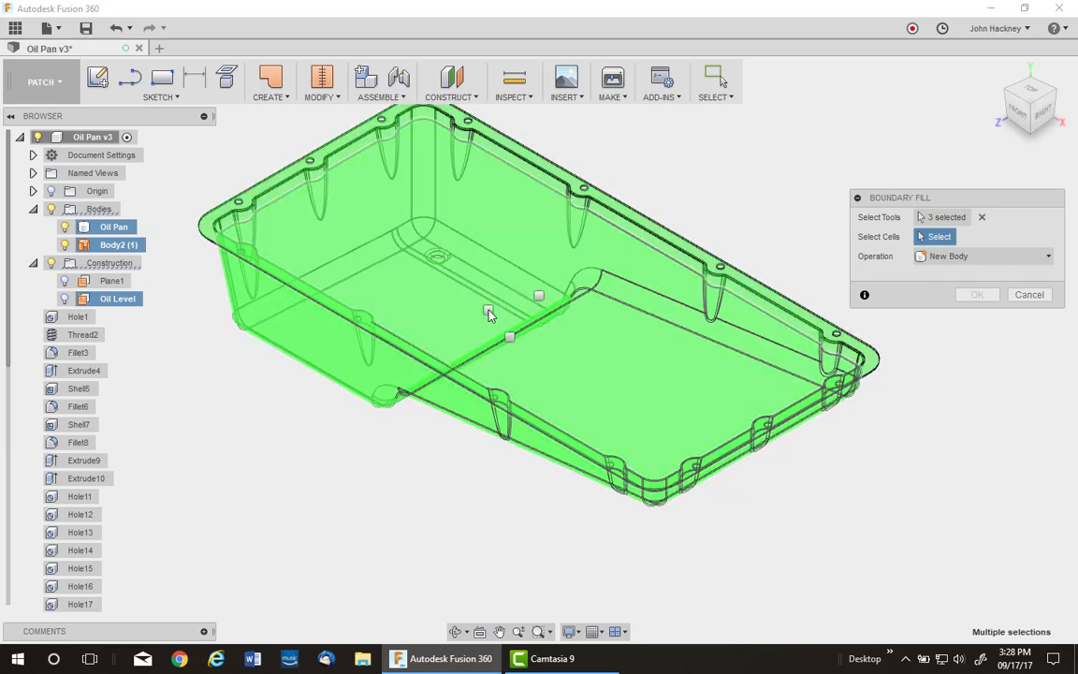
left_click(488, 311)
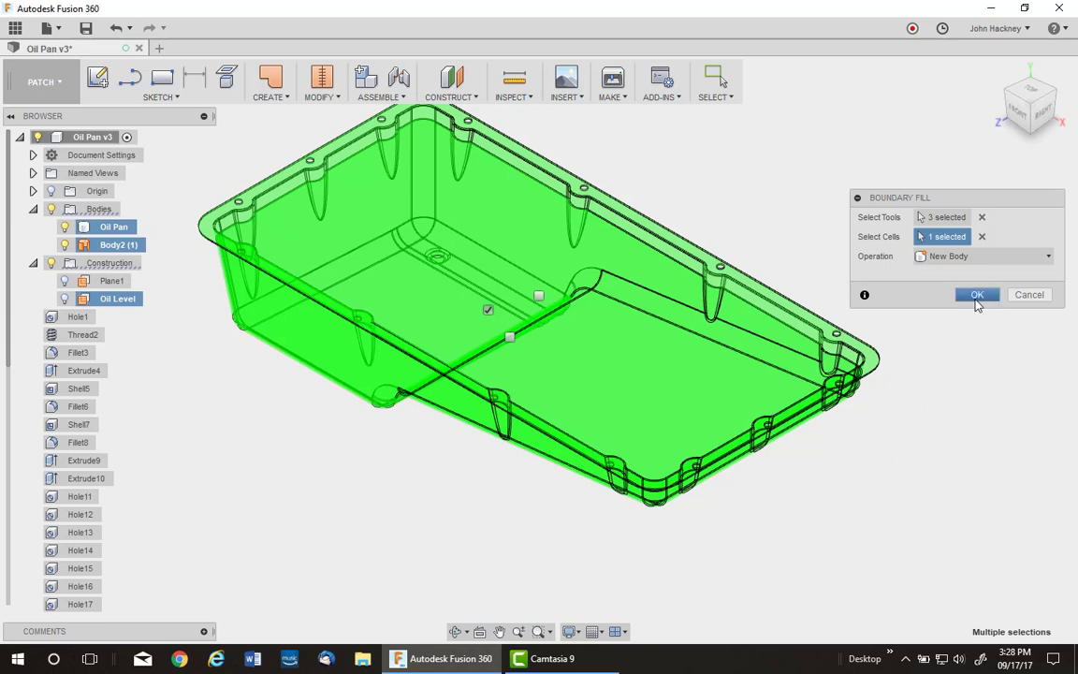
left_click(977, 296)
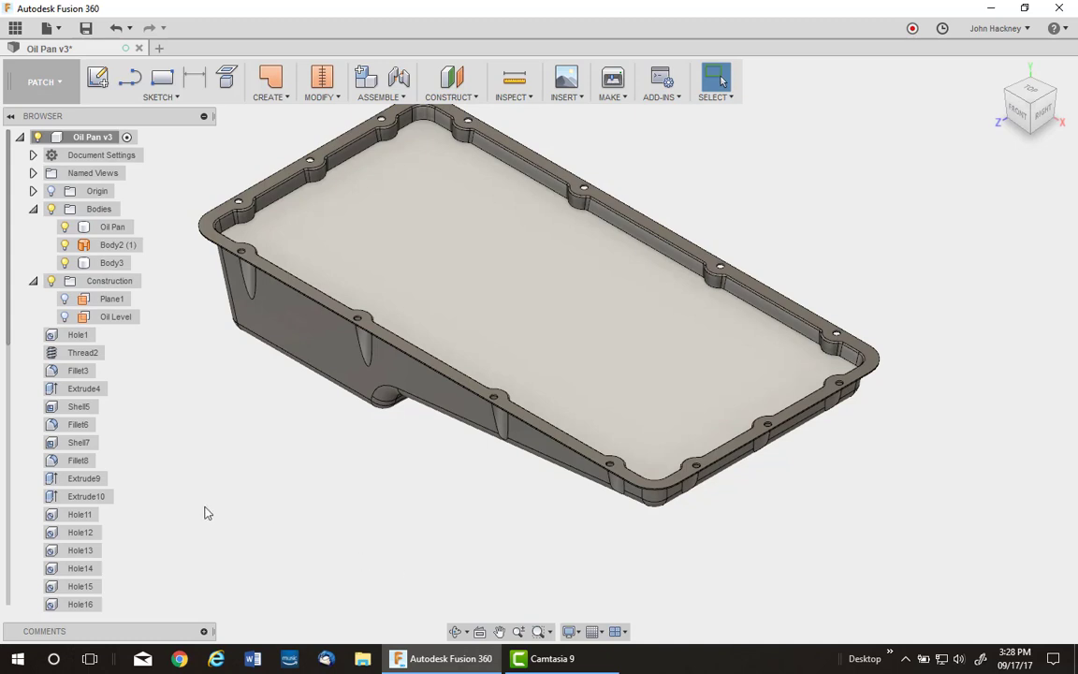
Step: Hide the oil pan and the hole patch, and view the physical properties of the filled oil body
left_click(64, 226)
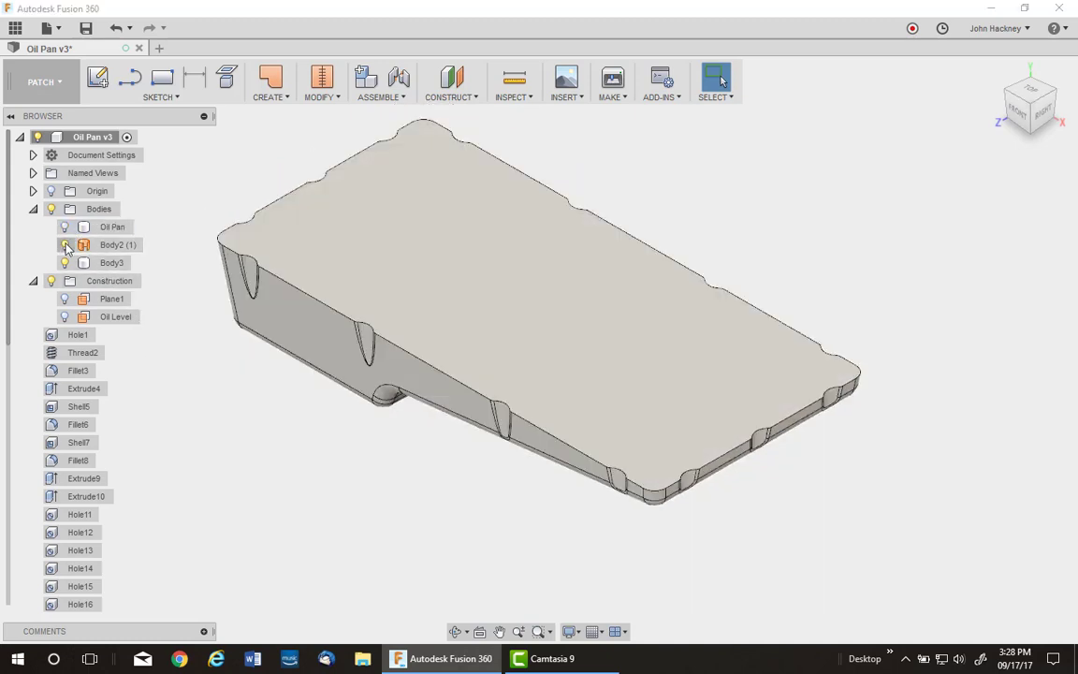
left_click(64, 245)
right_click(114, 265)
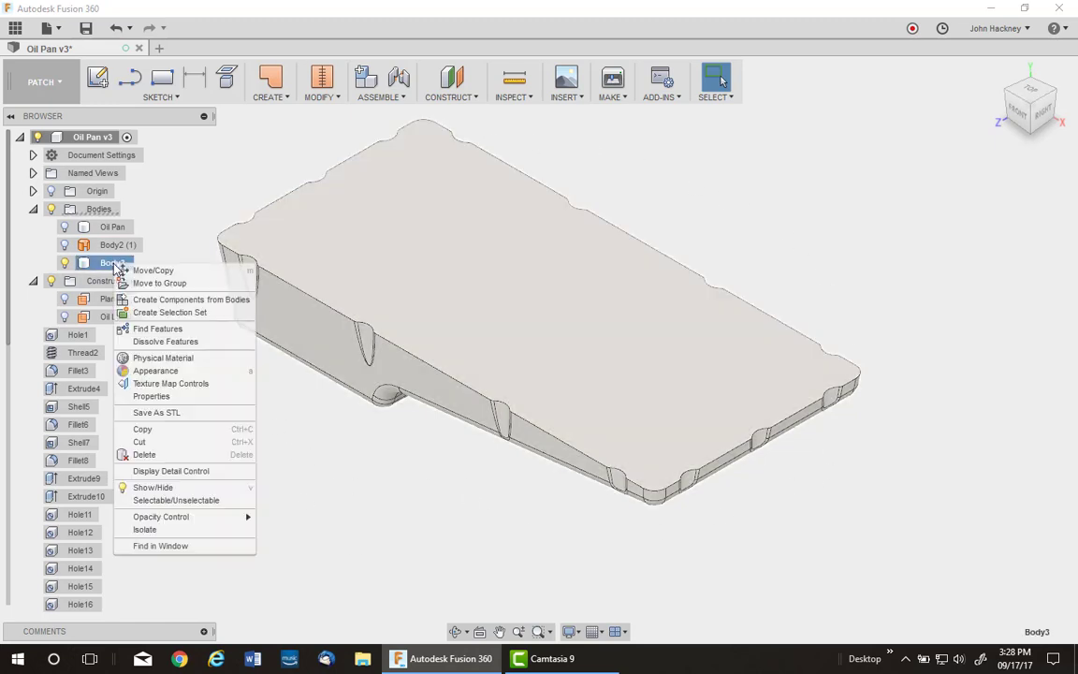
left_click(150, 396)
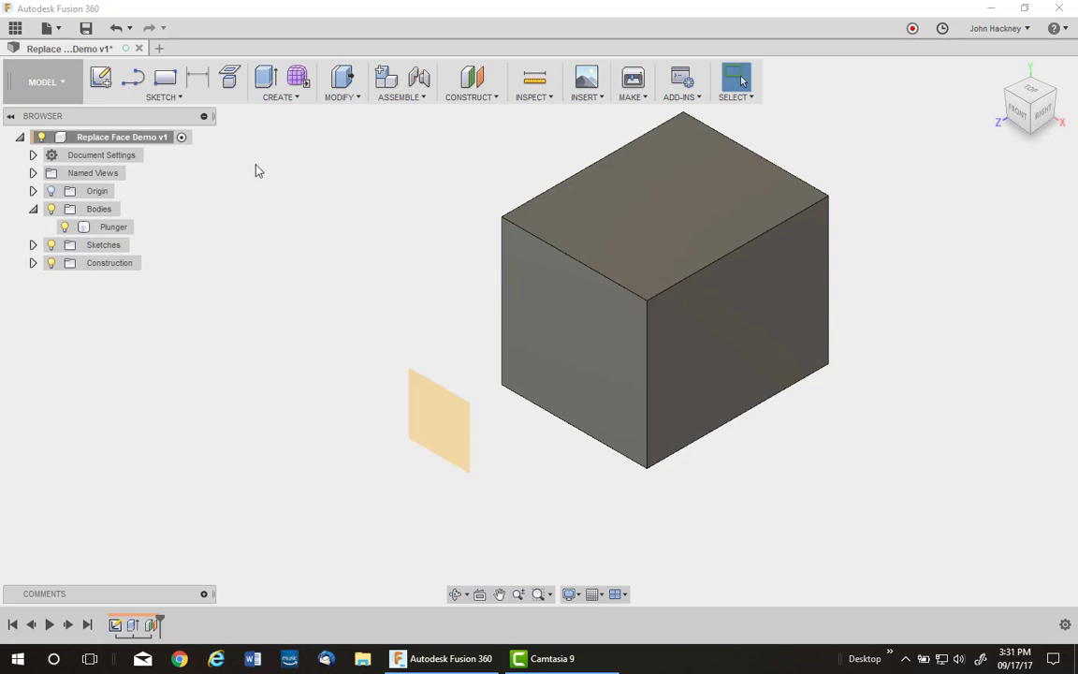
Step: Place a sphere centred on the origin point of the construction plane in front of the block
left_click(271, 98)
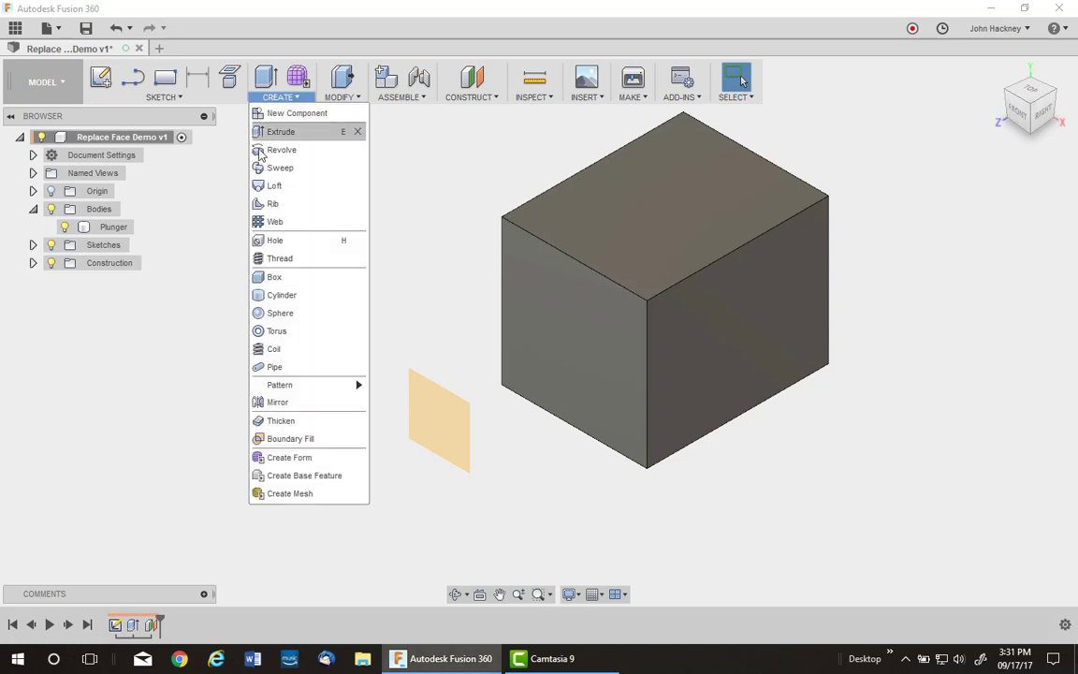
left_click(281, 313)
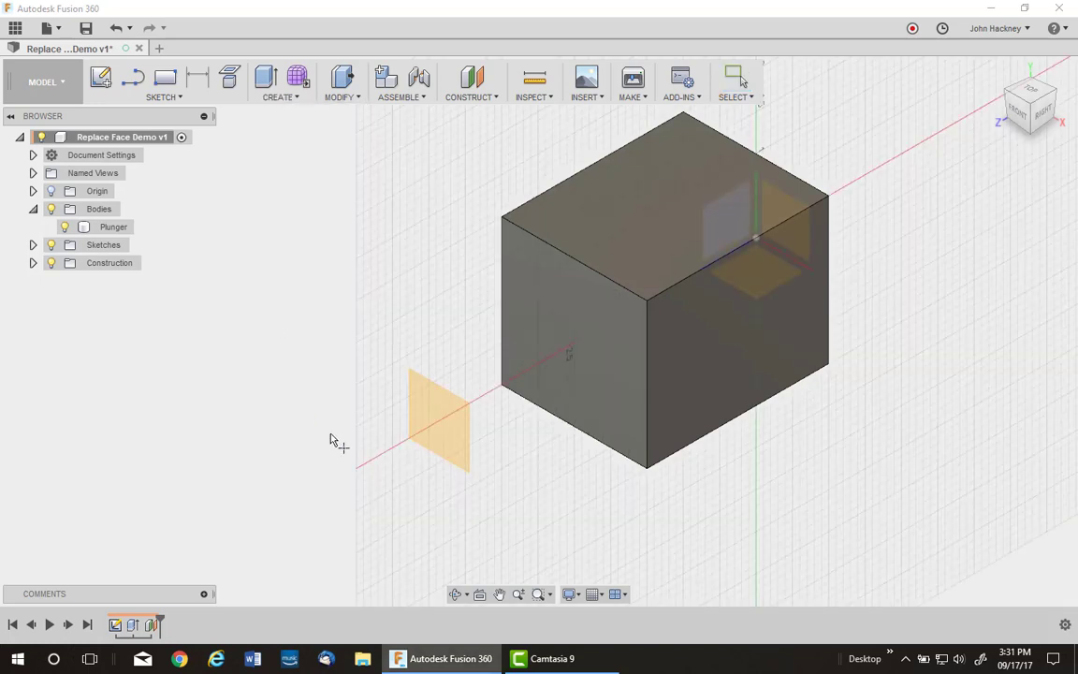
left_click(456, 448)
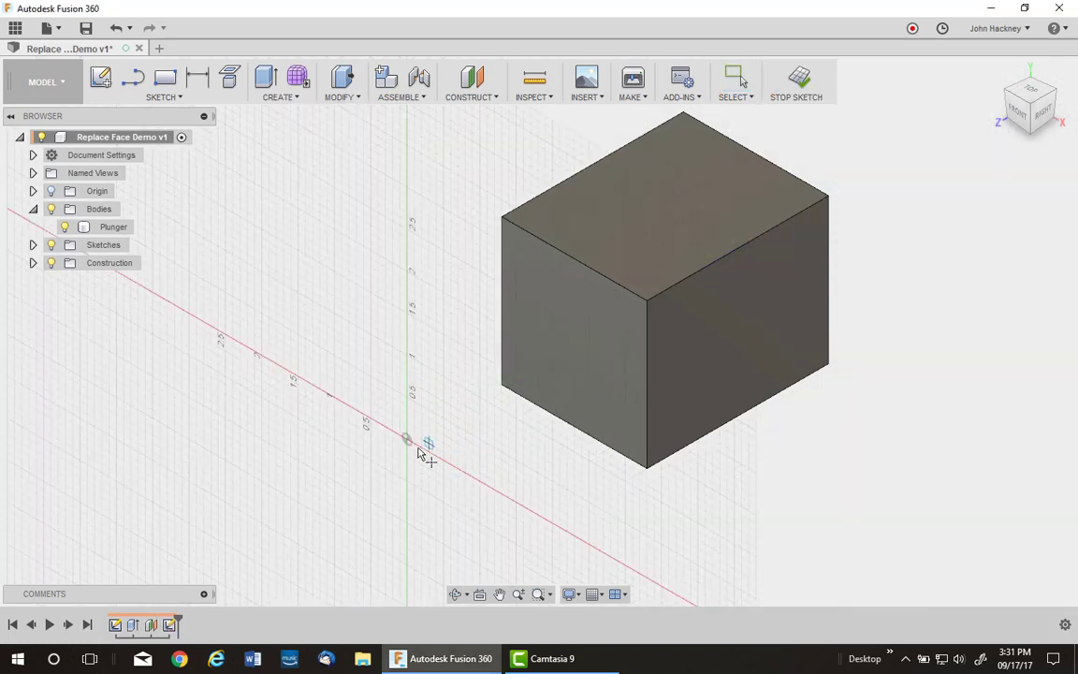
left_click(409, 445)
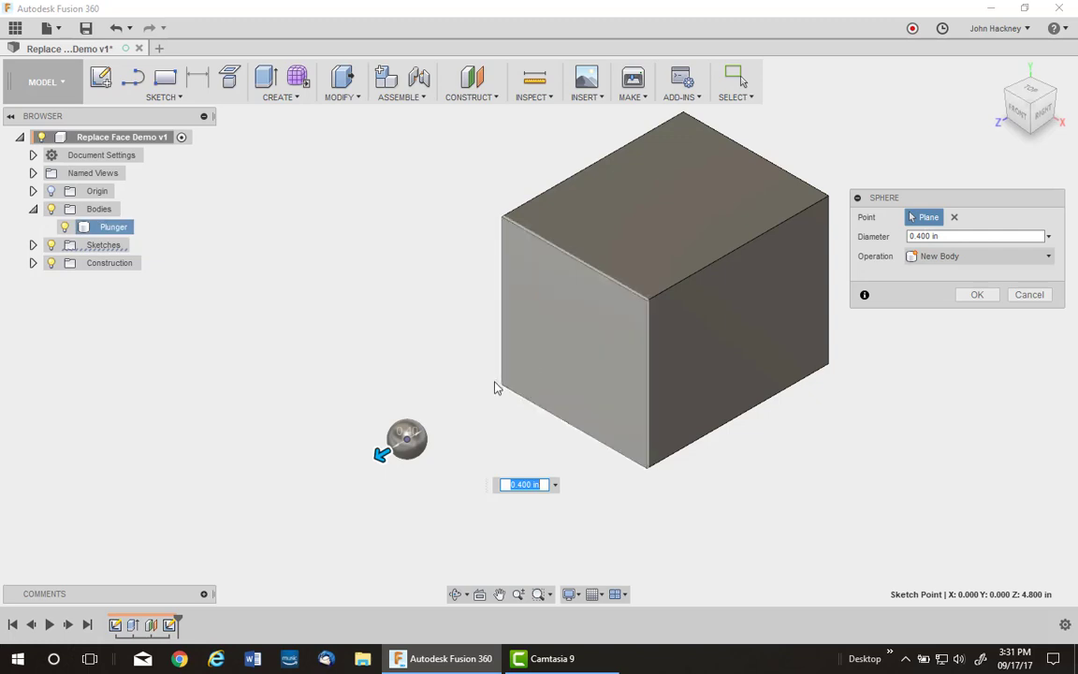
Step: Measure the block's front face diagonal for the sphere's diameter, adjust it to 2.829 in, and create the sphere as a new body
left_click(1049, 237)
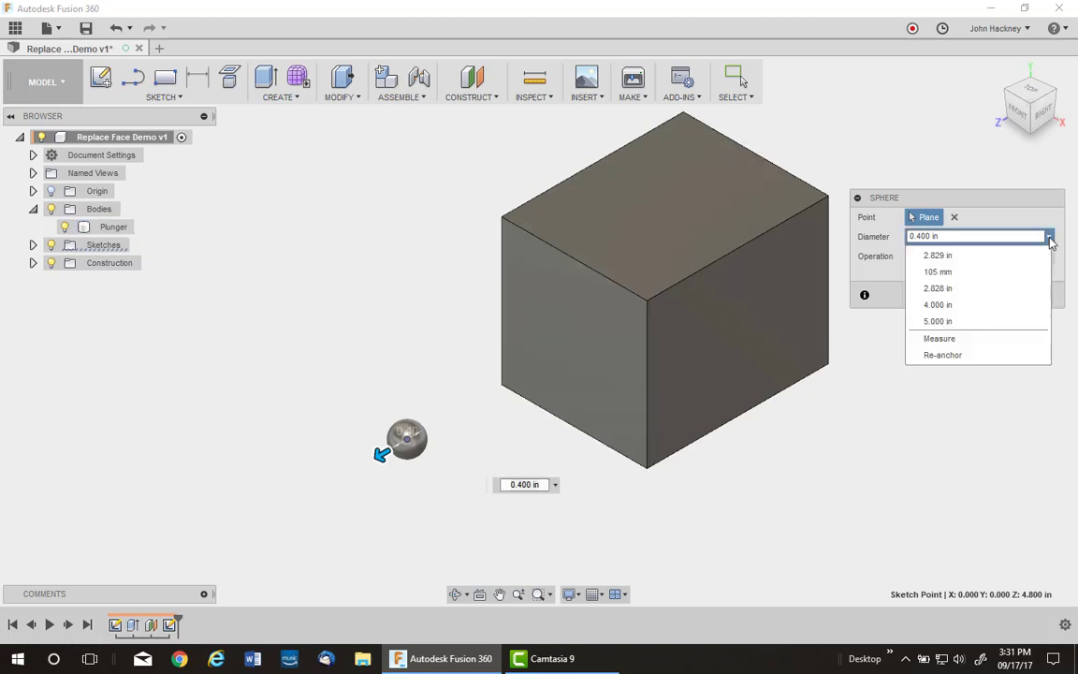
left_click(960, 339)
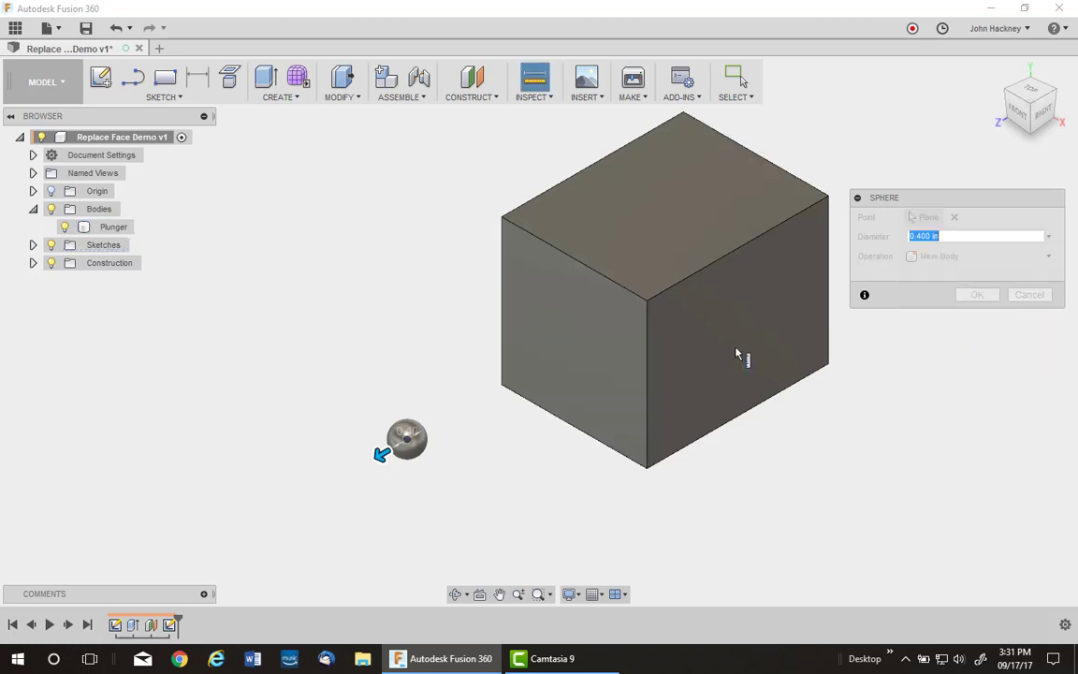
left_click(648, 301)
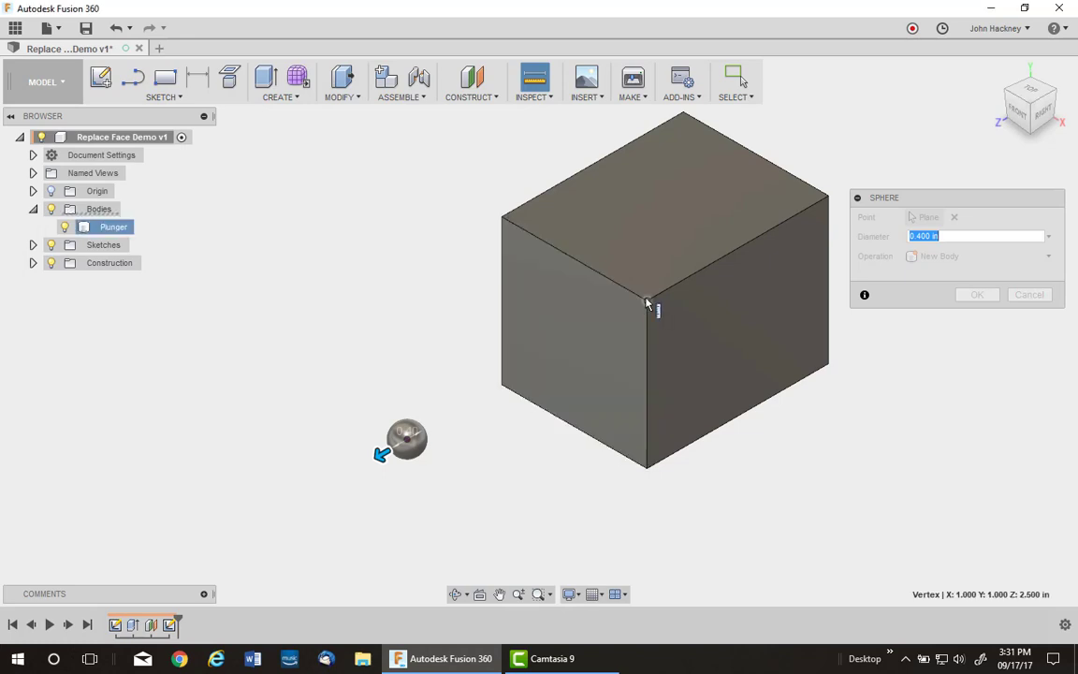
left_click(507, 384)
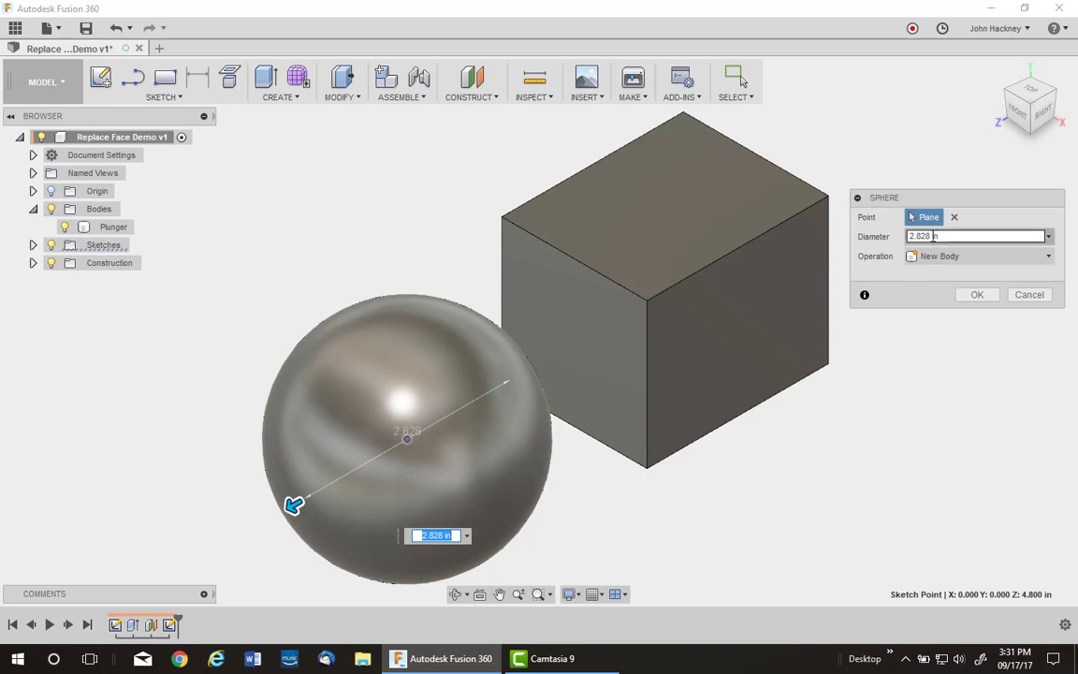
left_click(932, 236)
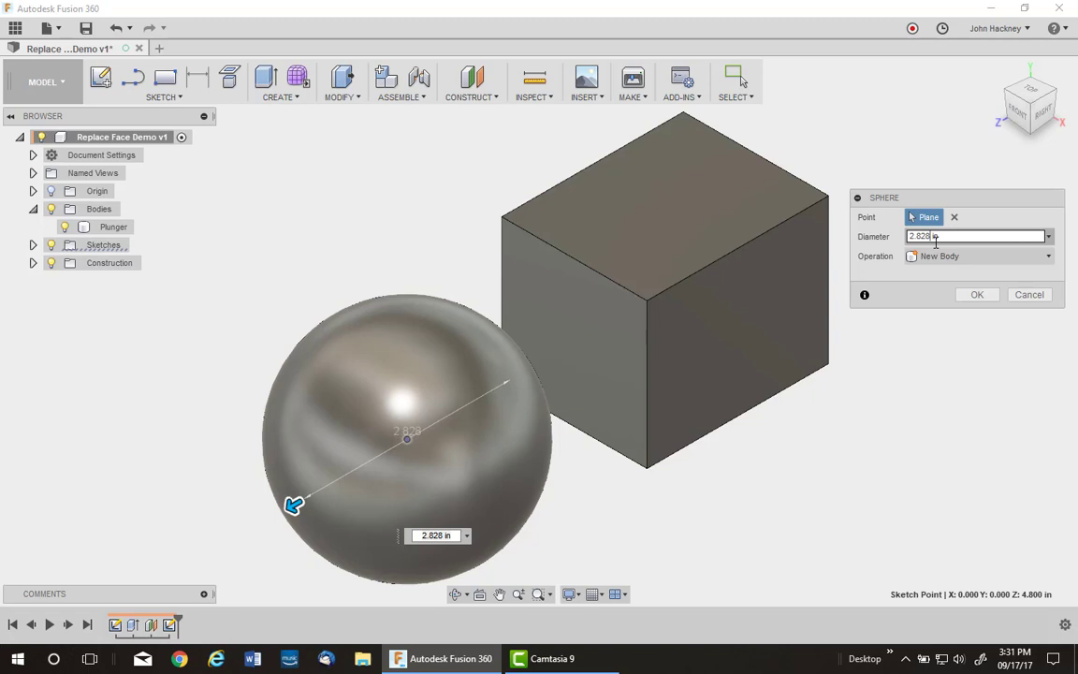
key("BackSpace")
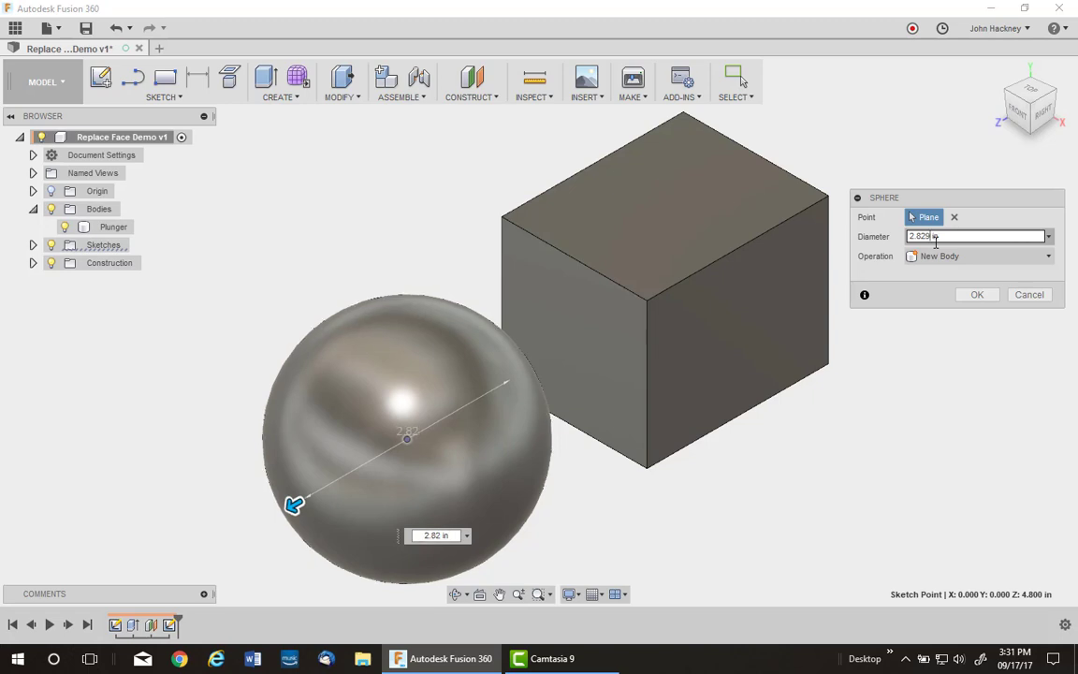
type("9")
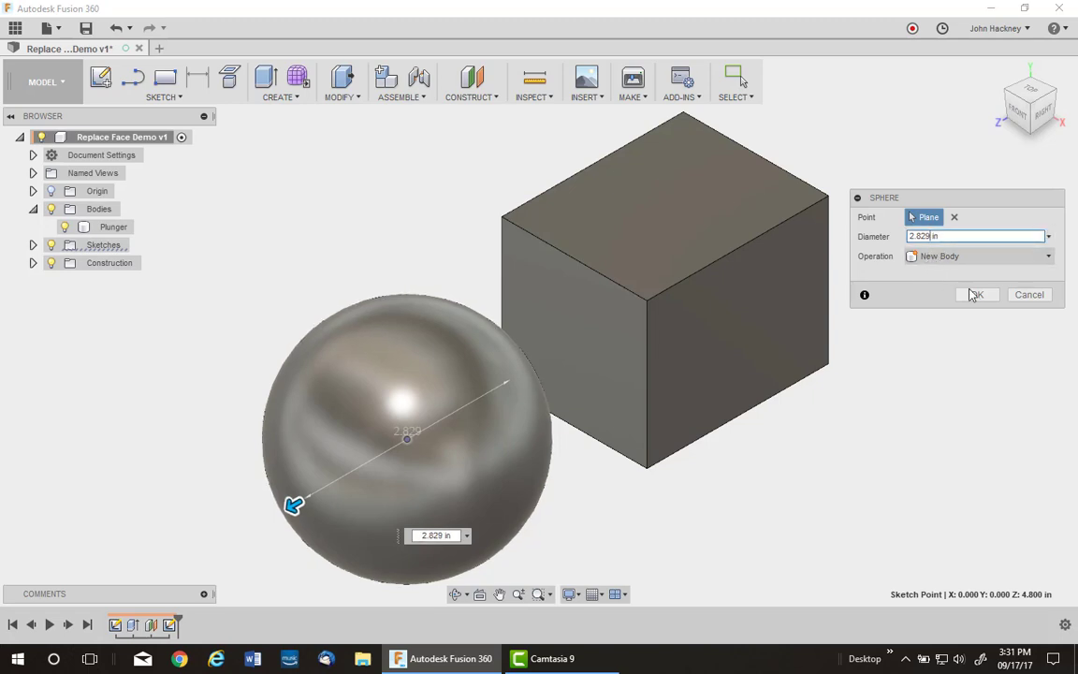
left_click(976, 294)
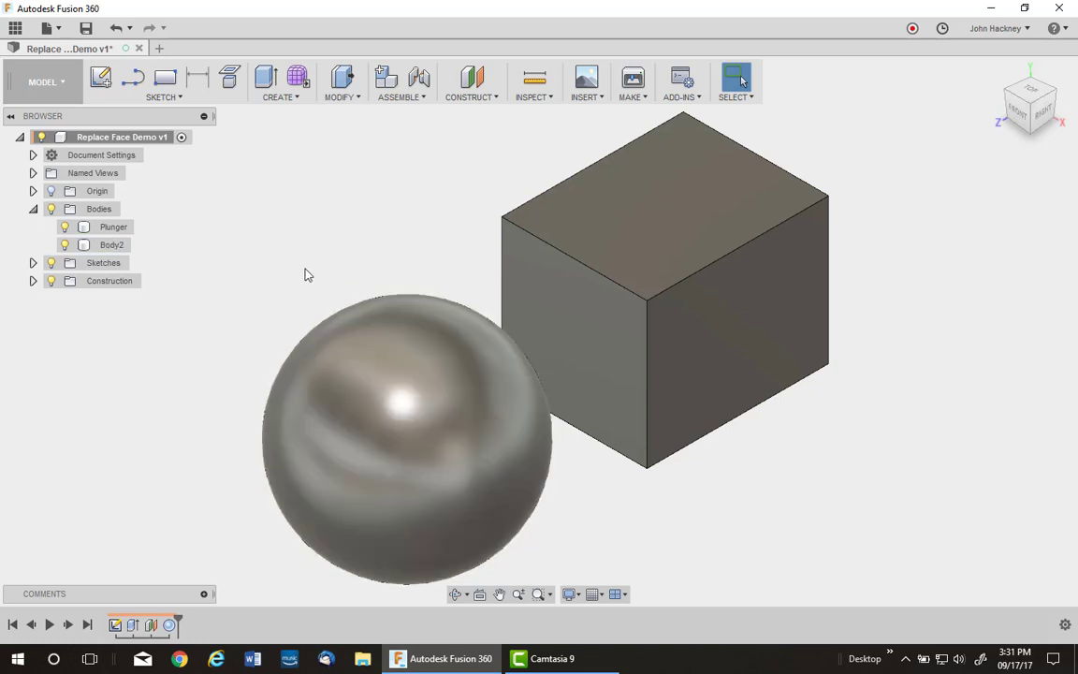
Step: Offset the sphere's face by 0.000 in as a new surface body in the Patch workspace, and hide the solid sphere
left_click(62, 88)
left_click(34, 142)
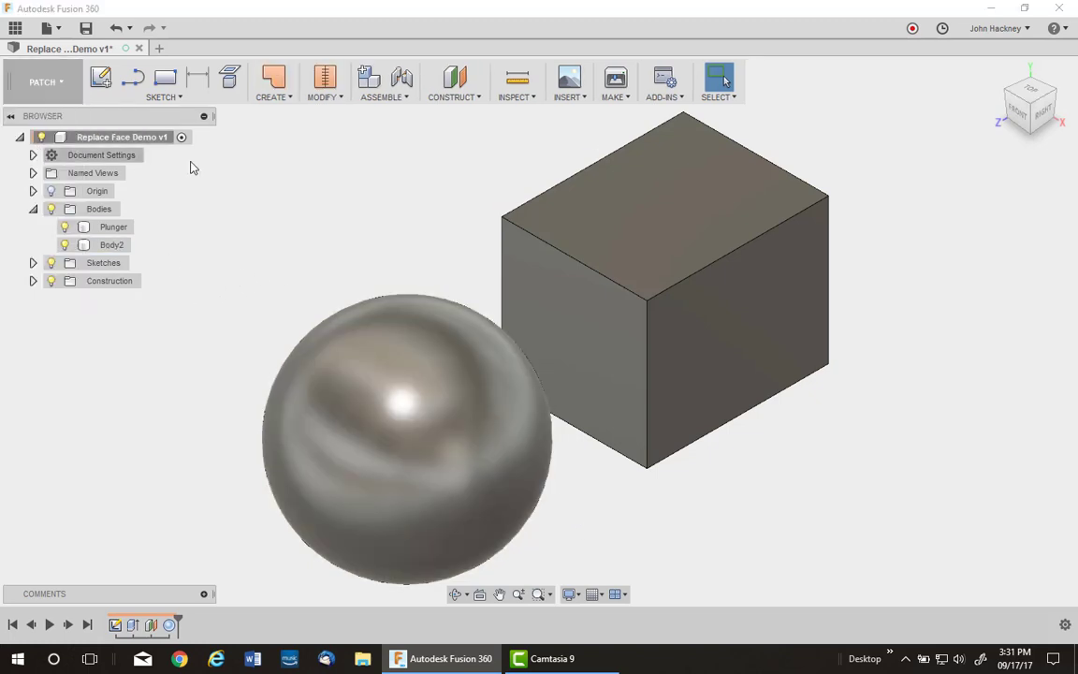
left_click(273, 94)
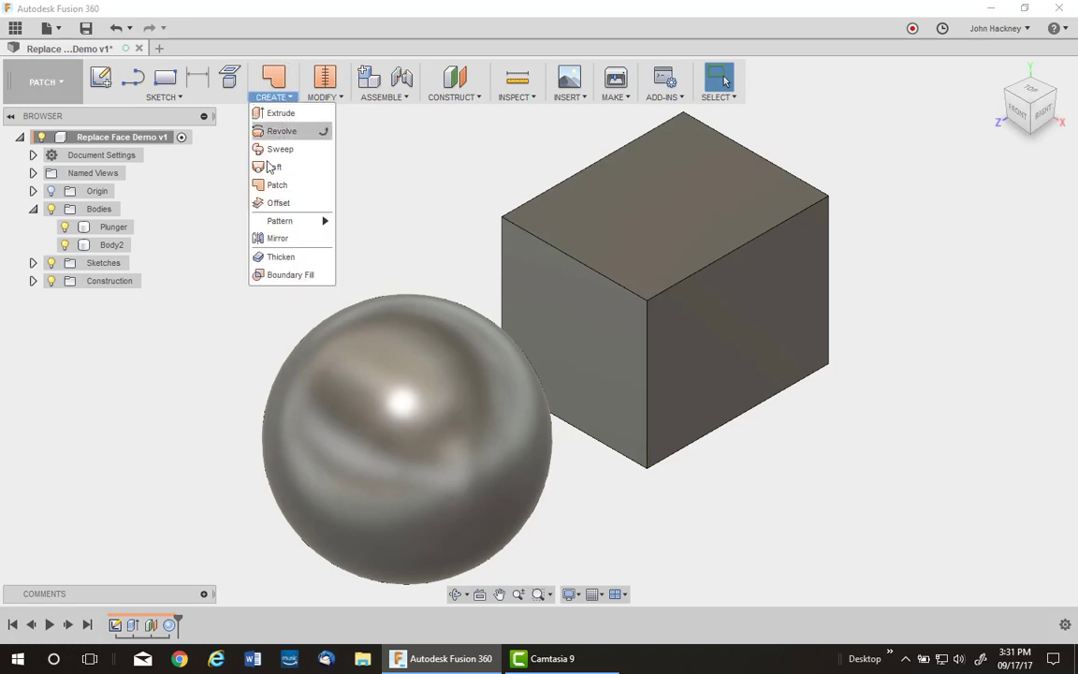
left_click(274, 203)
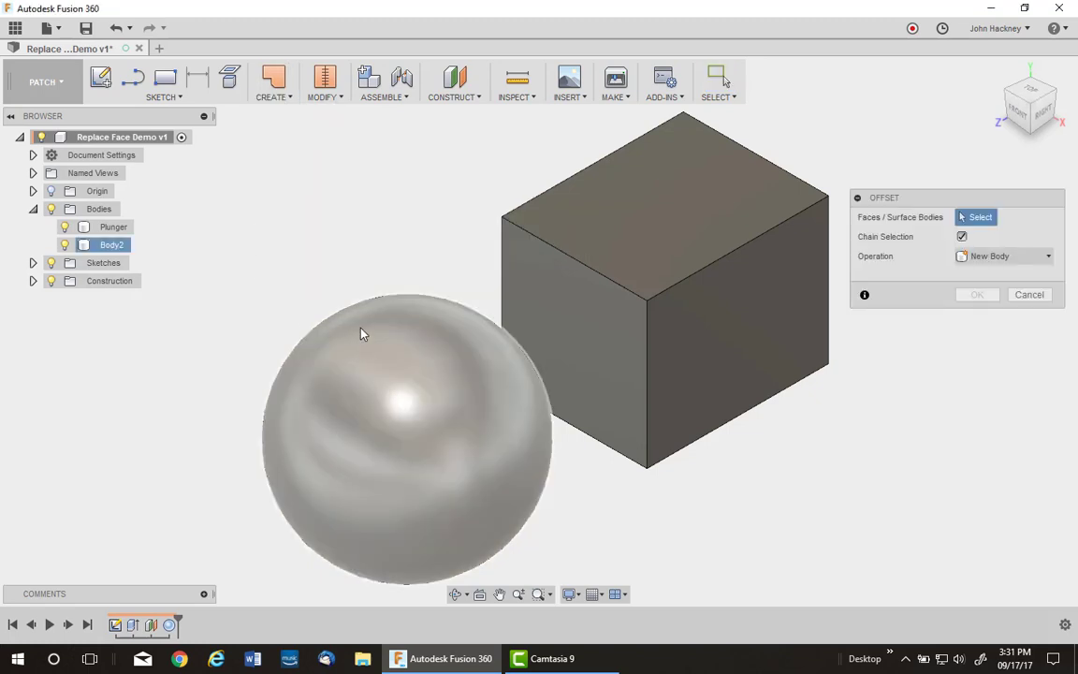
left_click(361, 323)
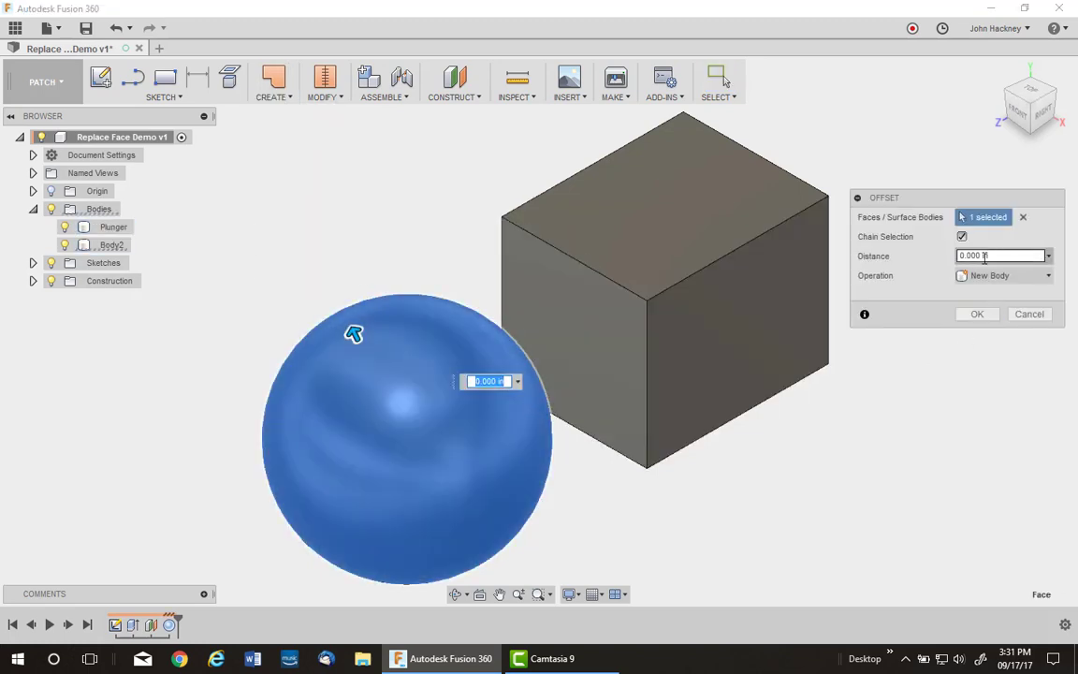
left_click(979, 316)
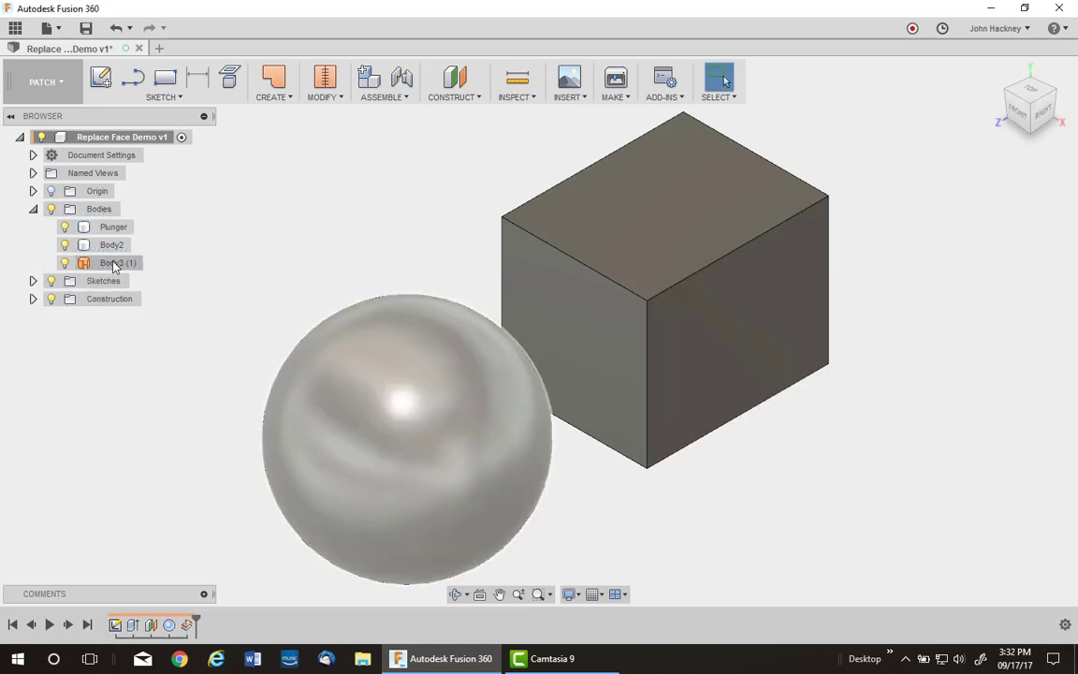
left_click(71, 247)
left_click(64, 245)
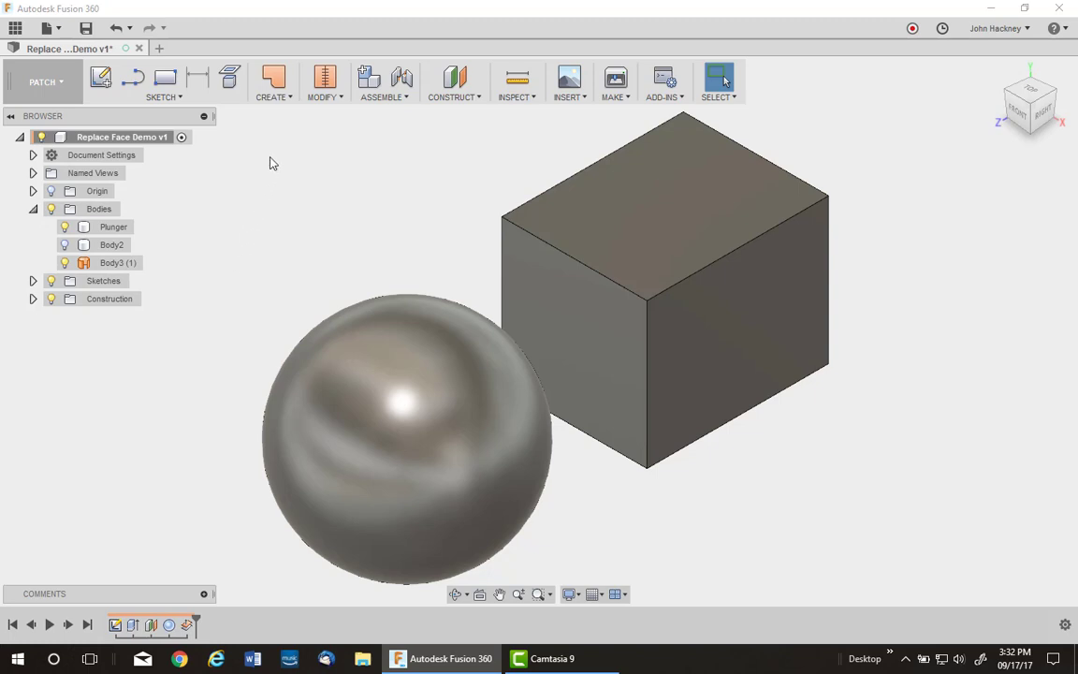
Step: Split the spherical surface body in two, using the construction plane through its centre as the splitting tool
left_click(330, 99)
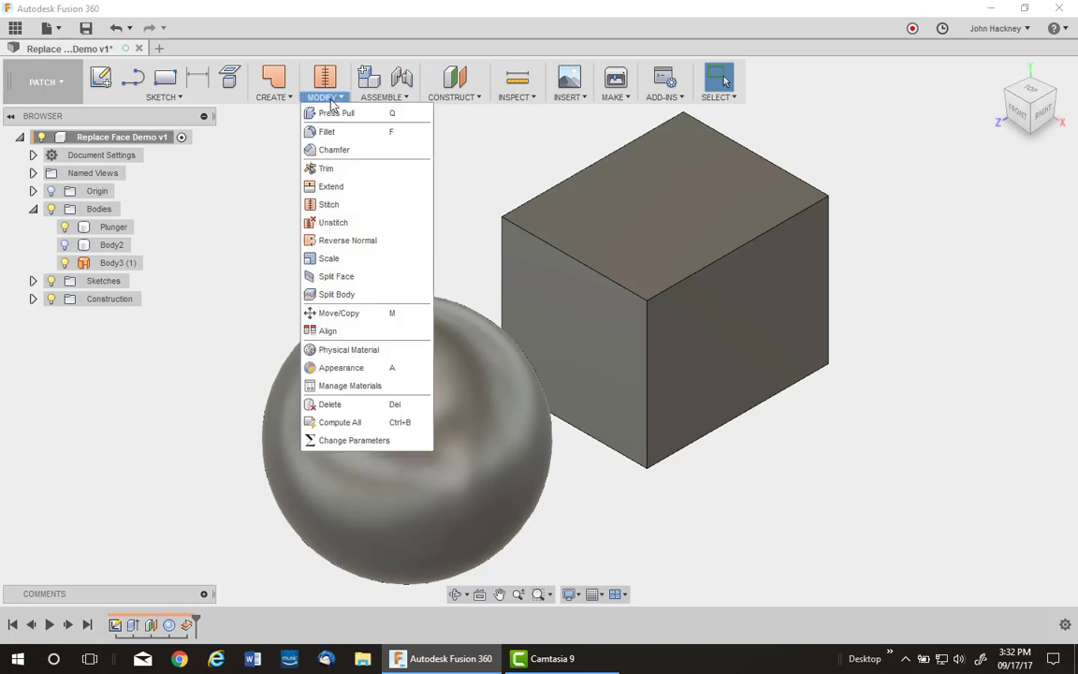
left_click(351, 294)
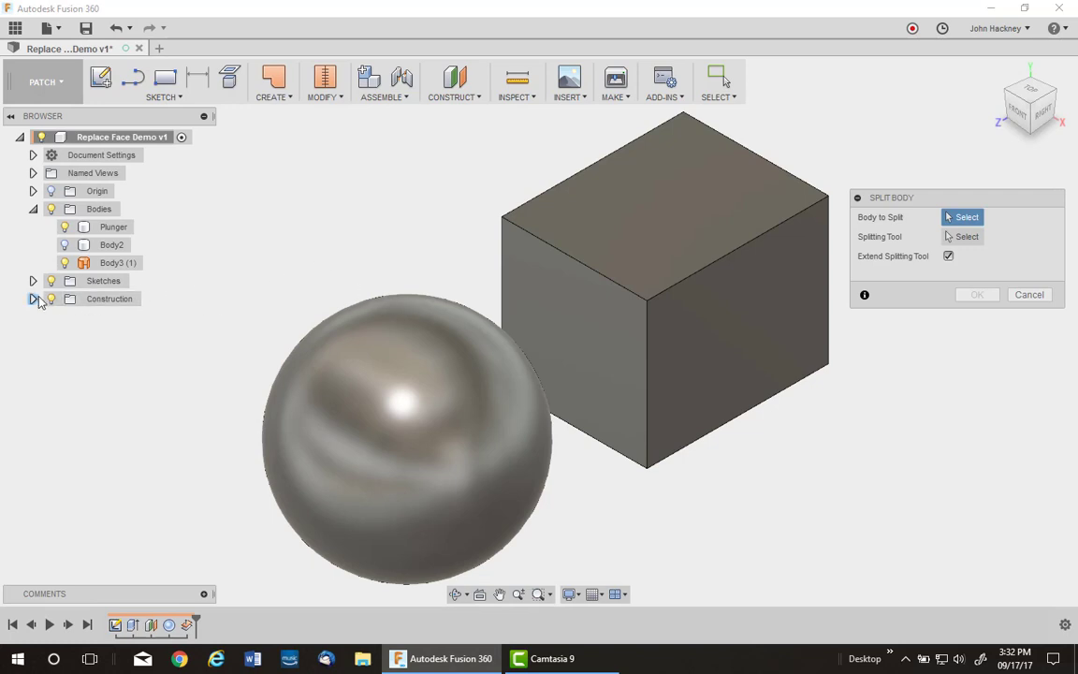
left_click(33, 299)
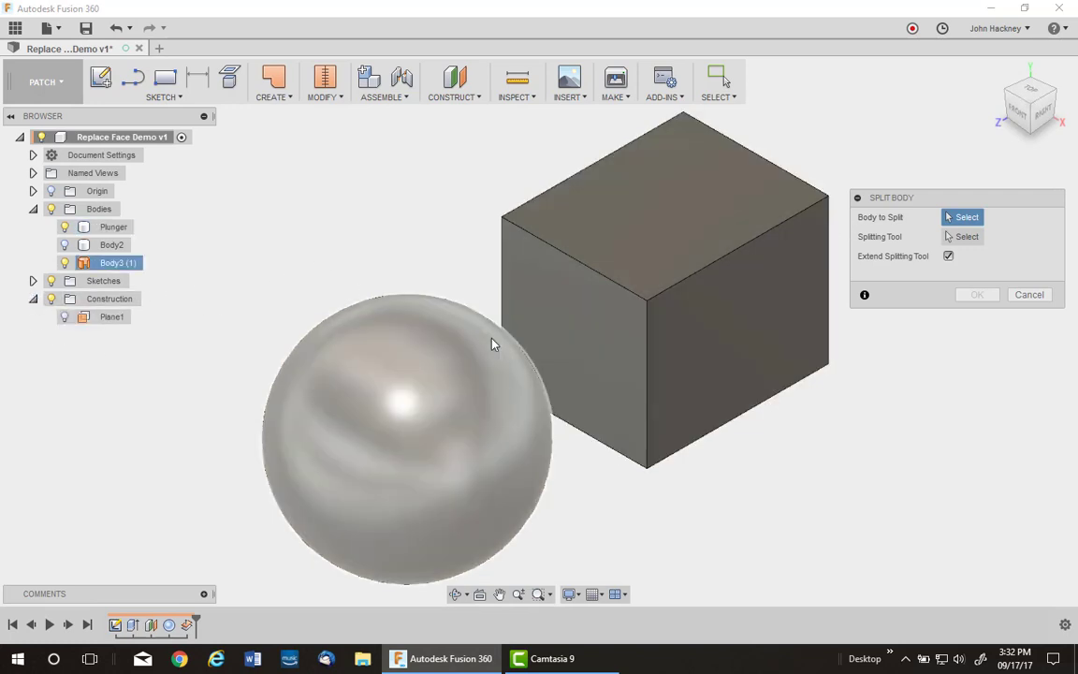
left_click(421, 347)
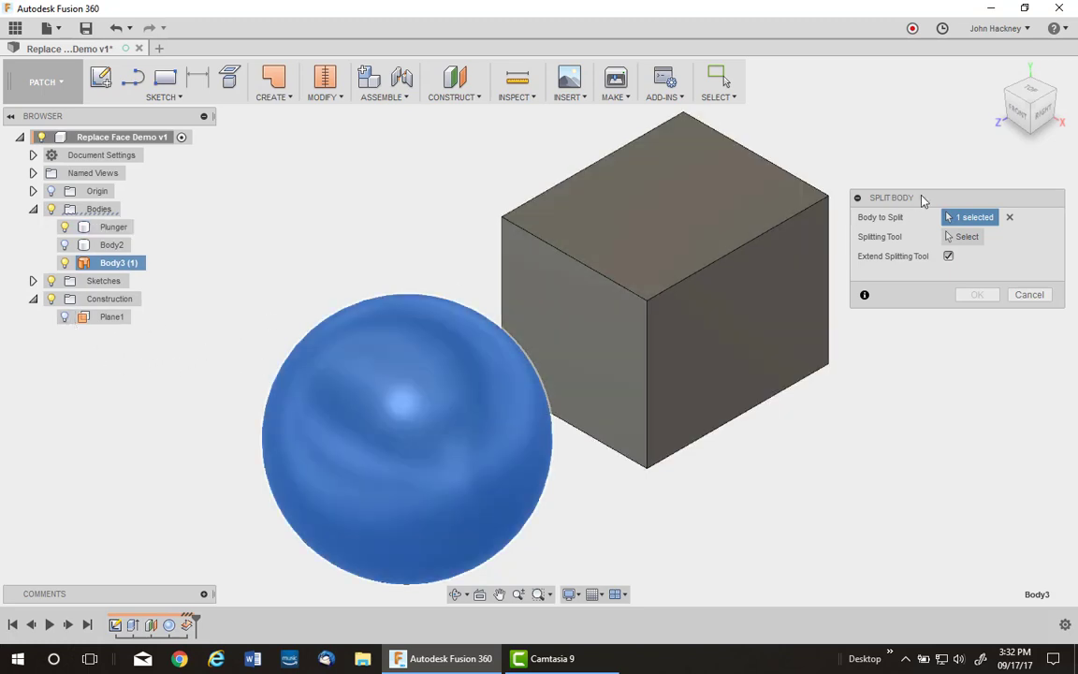
left_click(967, 238)
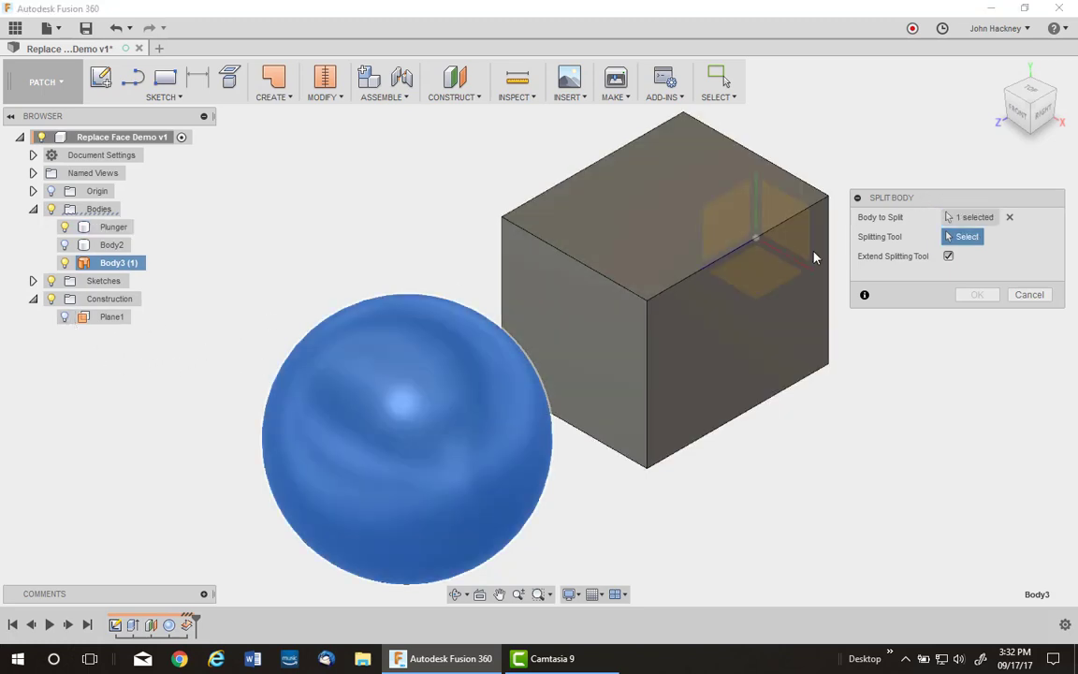
left_click(93, 321)
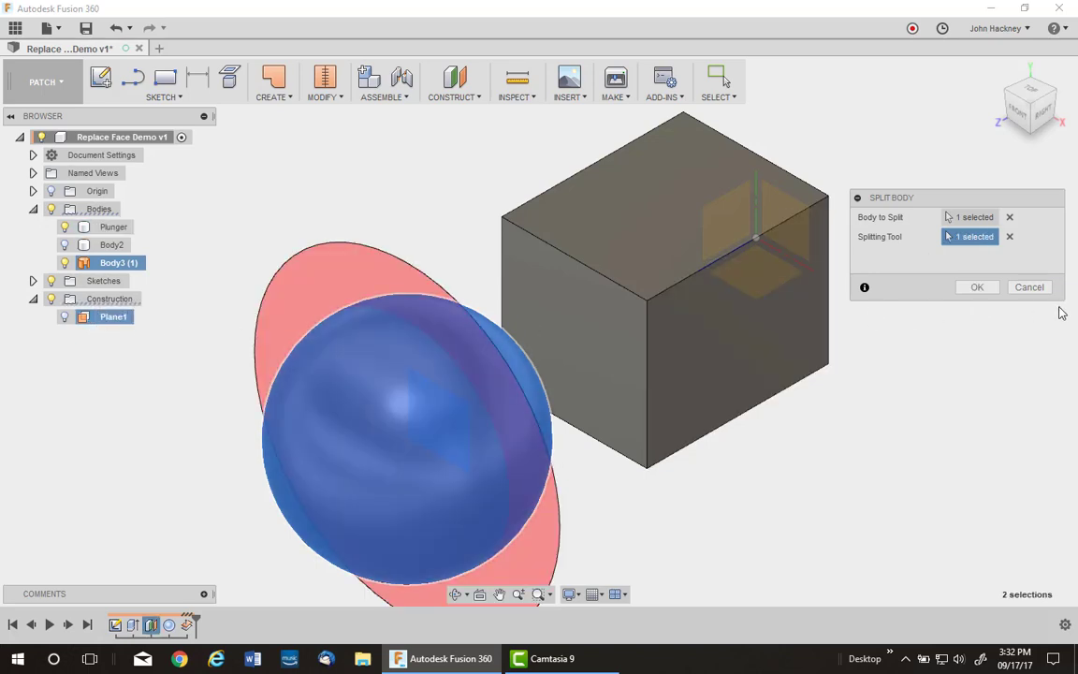
left_click(978, 287)
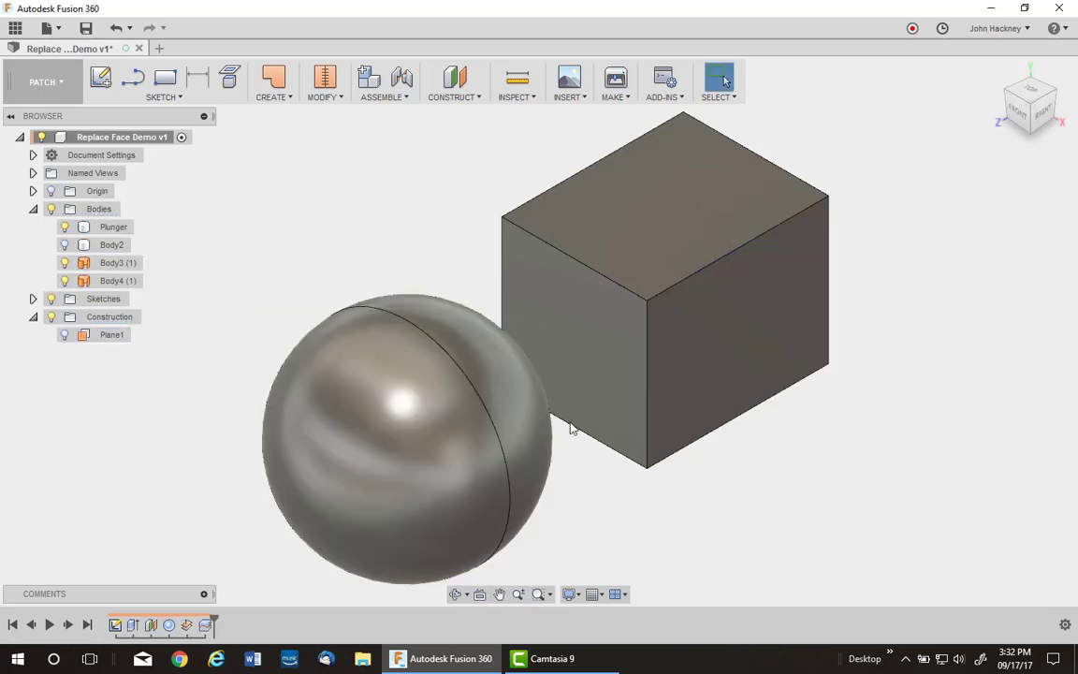
Step: Hide the half of the split spherical surface nearest the block, and switch to the Model workspace
right_click(123, 265)
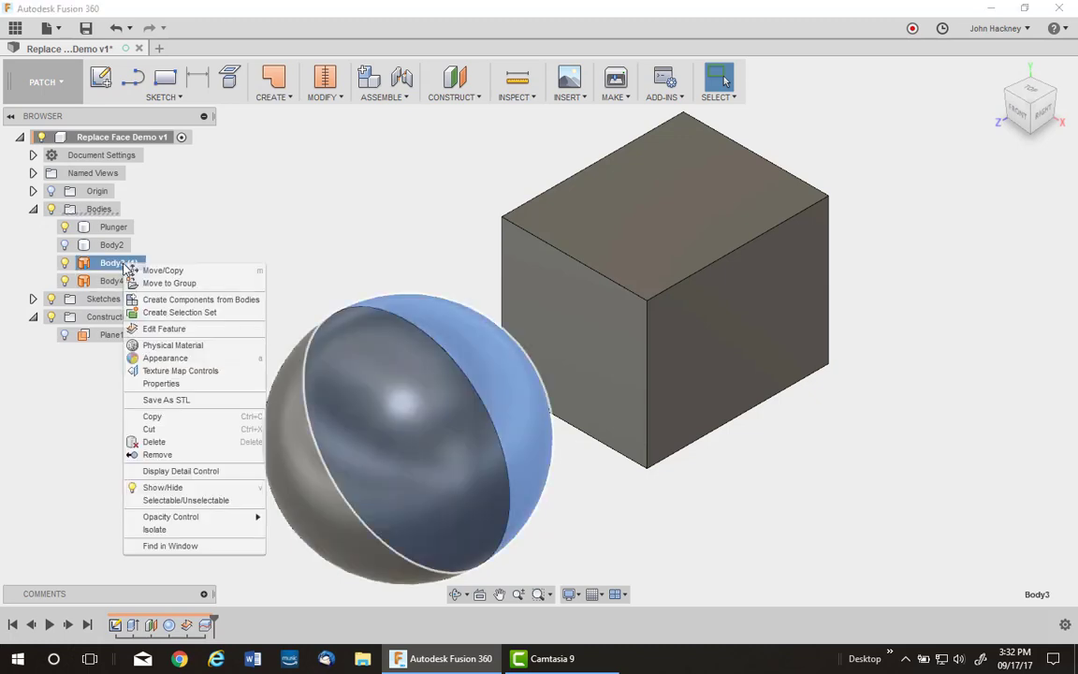
left_click(70, 262)
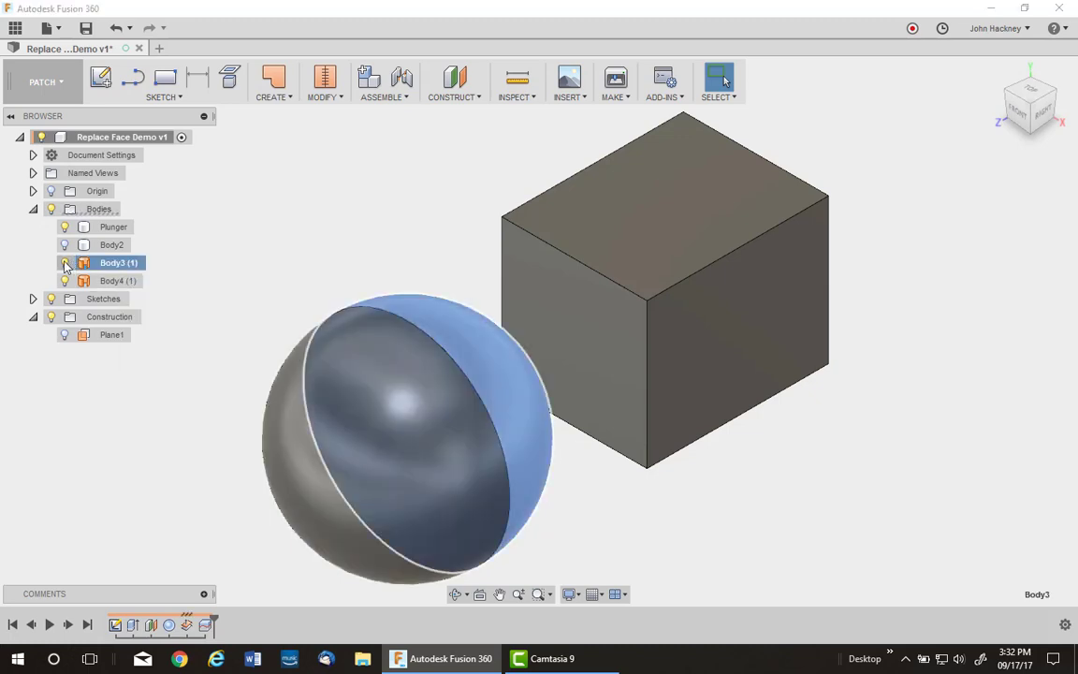
left_click(65, 265)
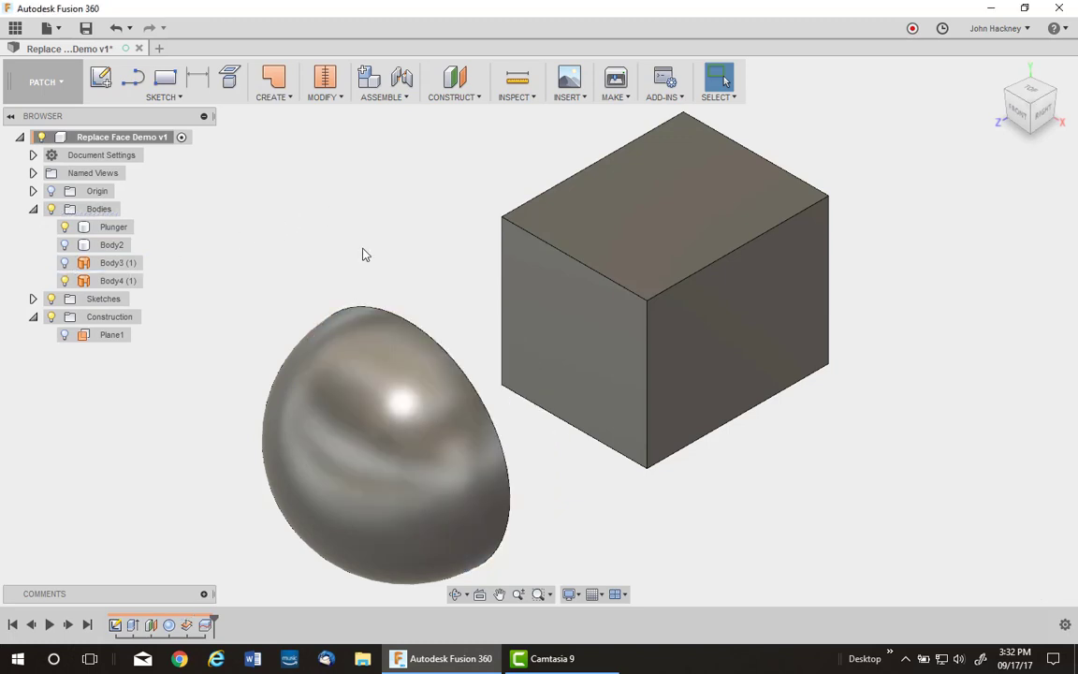
mouse_move(532, 392)
middle_mouse_down("shift")
mouse_move(409, 385)
mouse_move(552, 378)
mouse_move(525, 387)
middle_mouse_up("shift")
key("Escape")
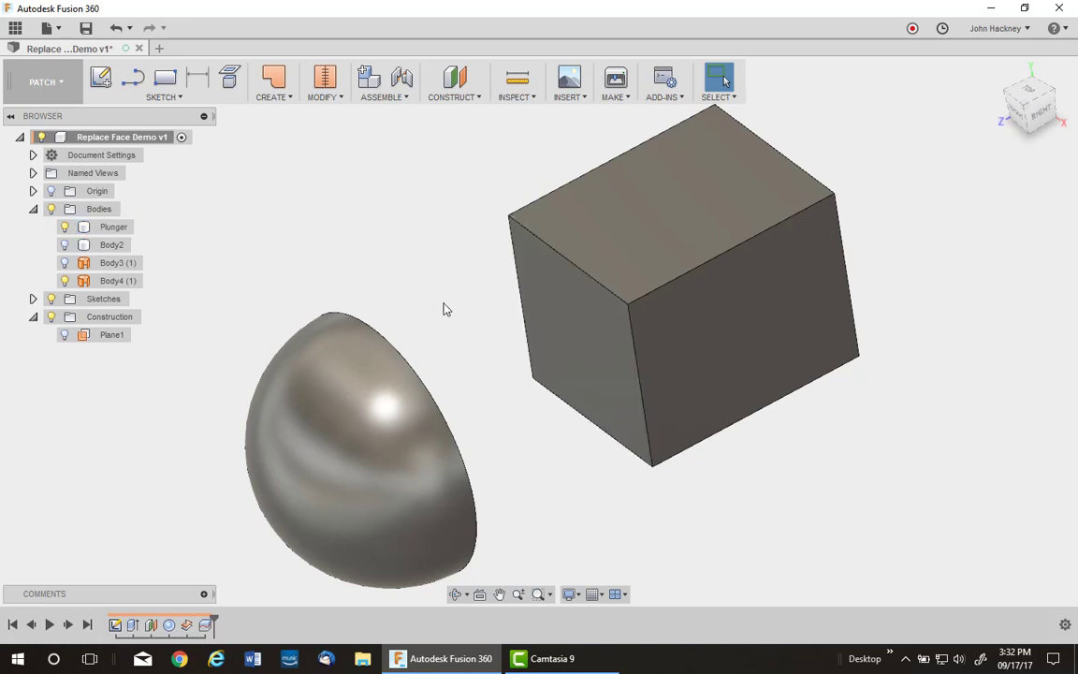
left_click(54, 83)
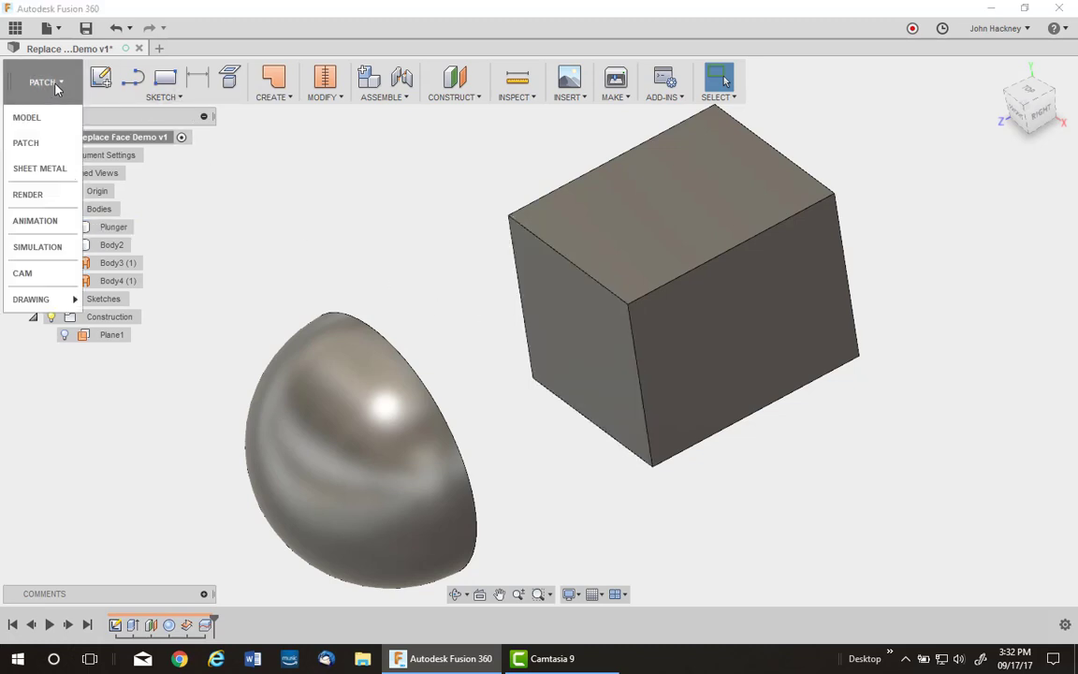
left_click(34, 116)
Step: Try to replace the block's front face with the separate hemispherical surface using Replace Face
left_click(343, 94)
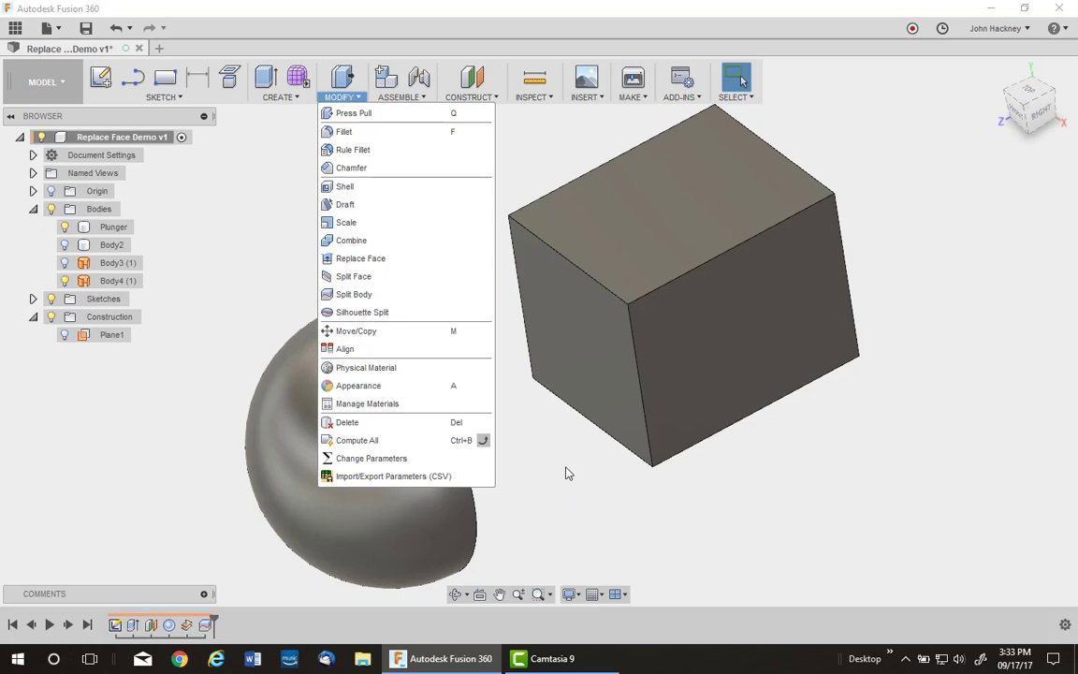
left_click(366, 262)
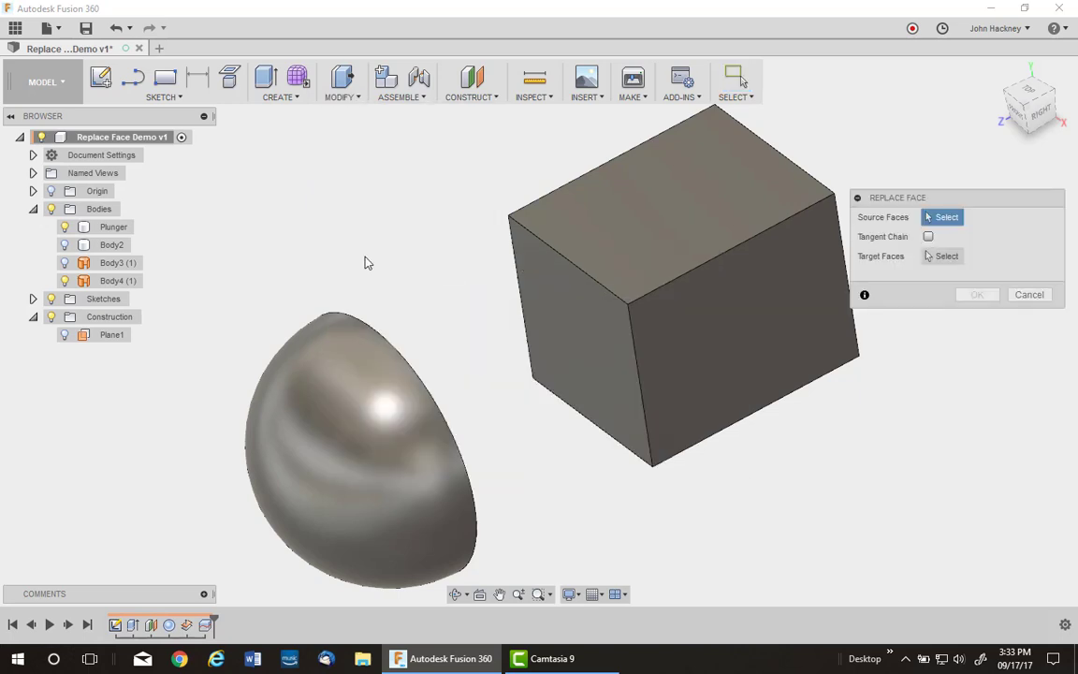
left_click(581, 351)
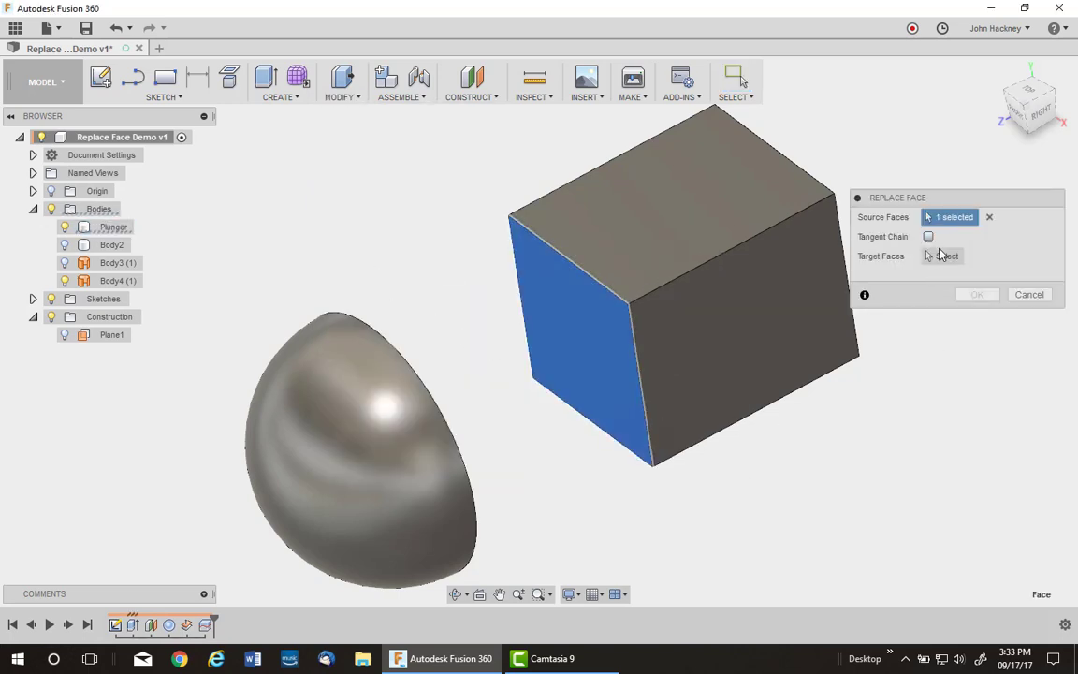
left_click(942, 256)
left_click(374, 468)
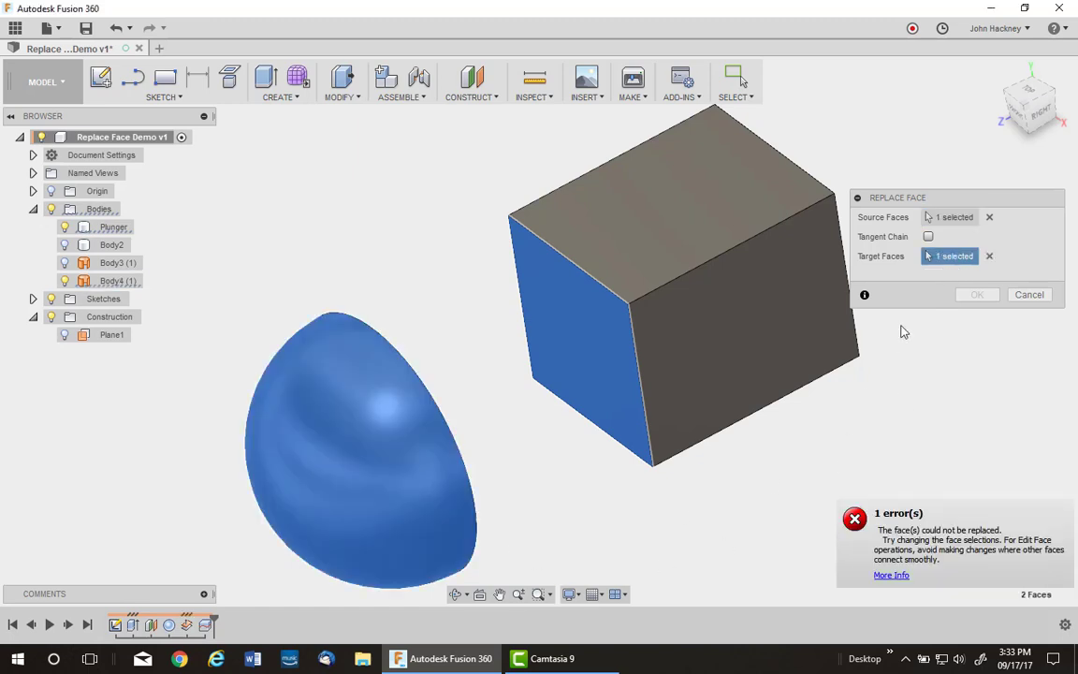
left_click(1030, 296)
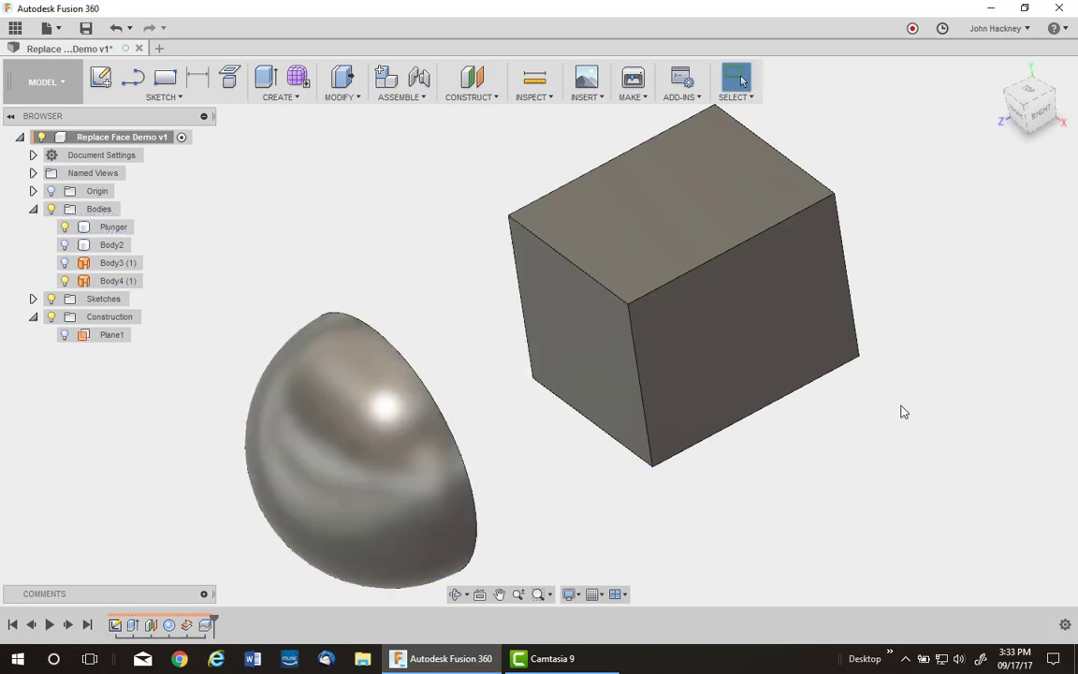
Step: Press Pull the block's front face outward until the block extends completely past the hemispherical surface
left_click(573, 361)
right_click(573, 359)
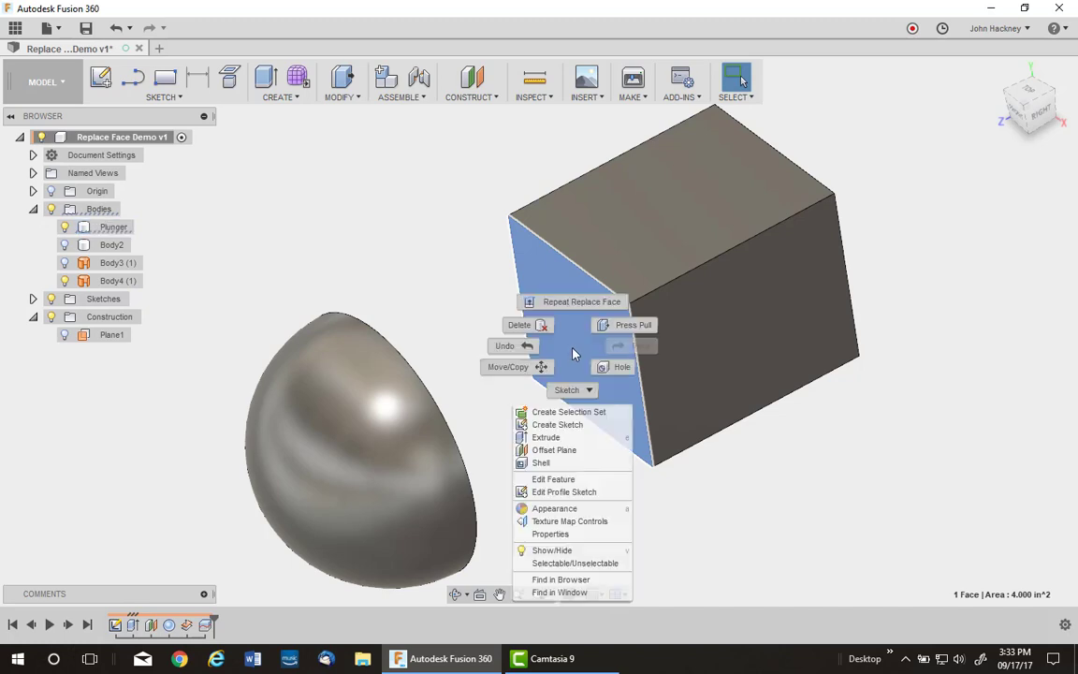
left_click(608, 335)
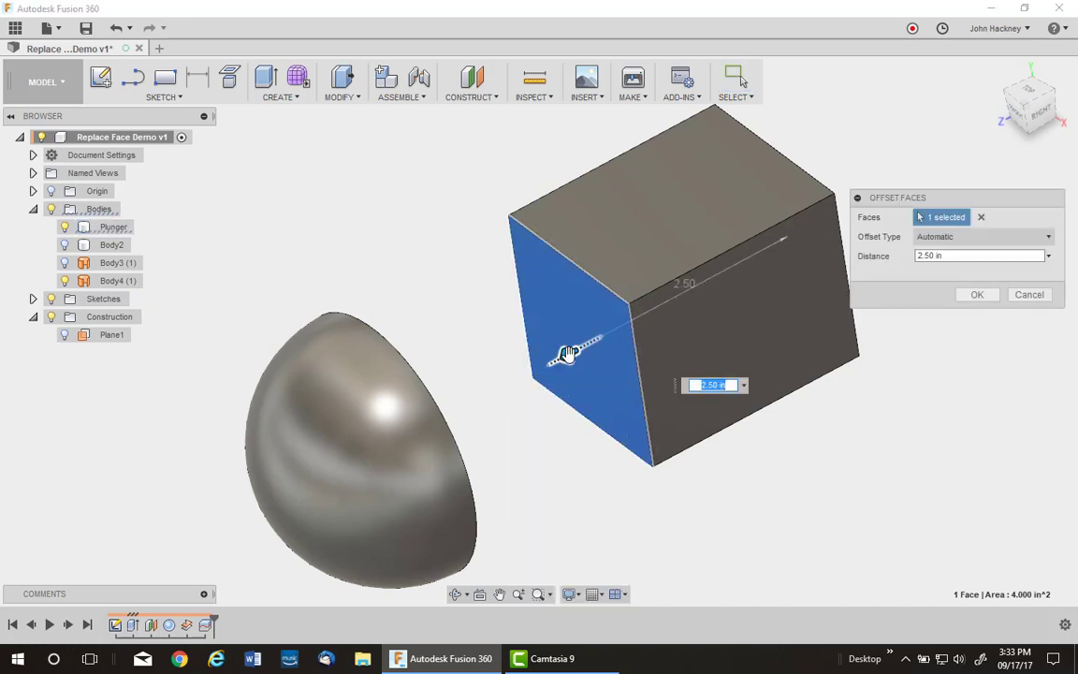
left_click_drag(570, 351, 245, 526)
left_click(976, 294)
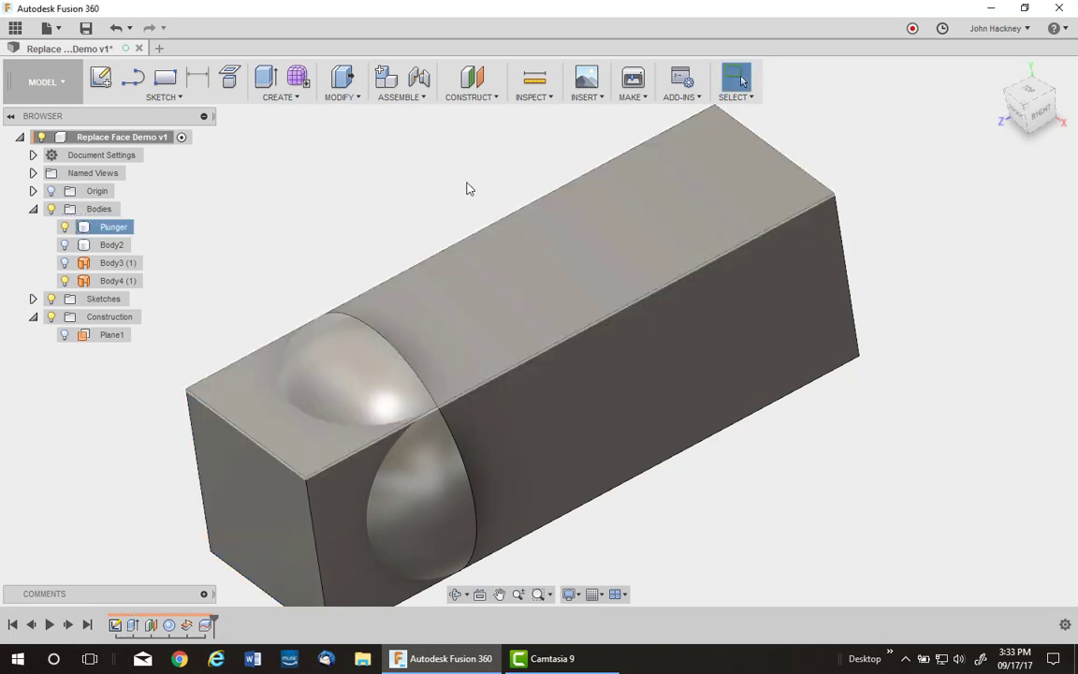
Step: Replace the extended block's front face with the hemispherical surface, leaving Tangent Chain off
left_click(339, 97)
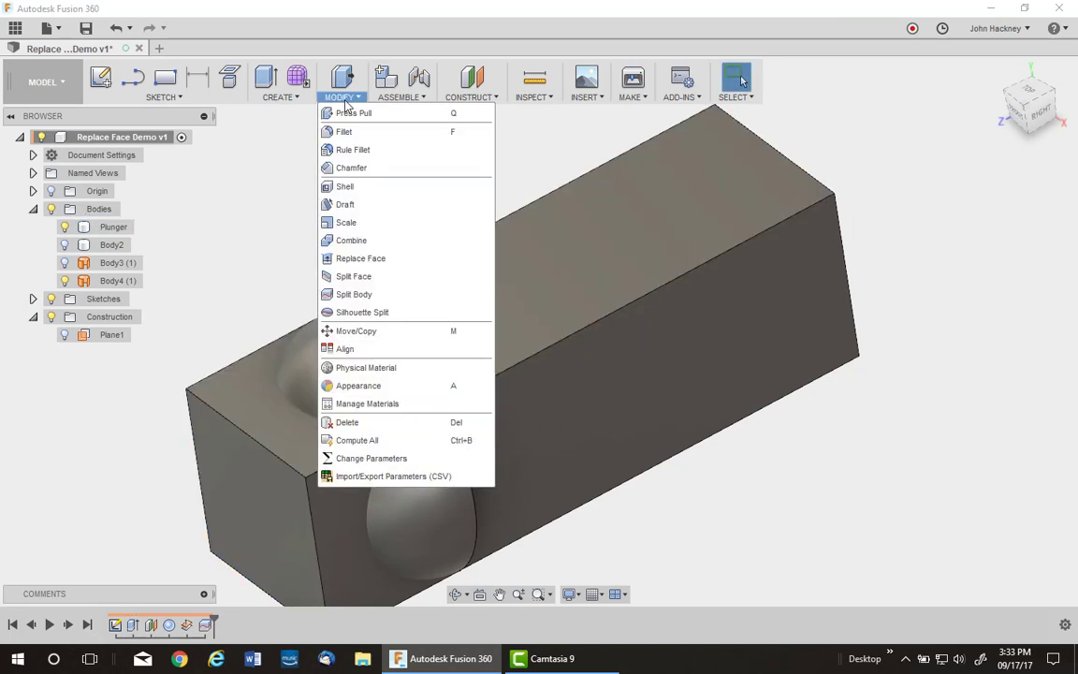
left_click(360, 258)
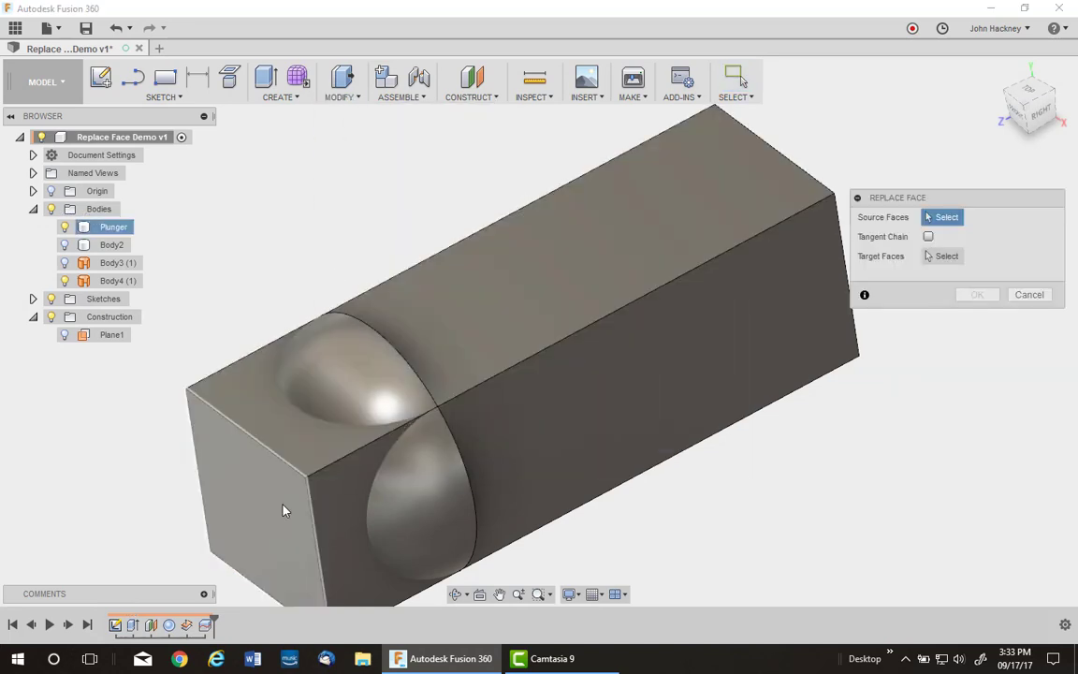
left_click(255, 454)
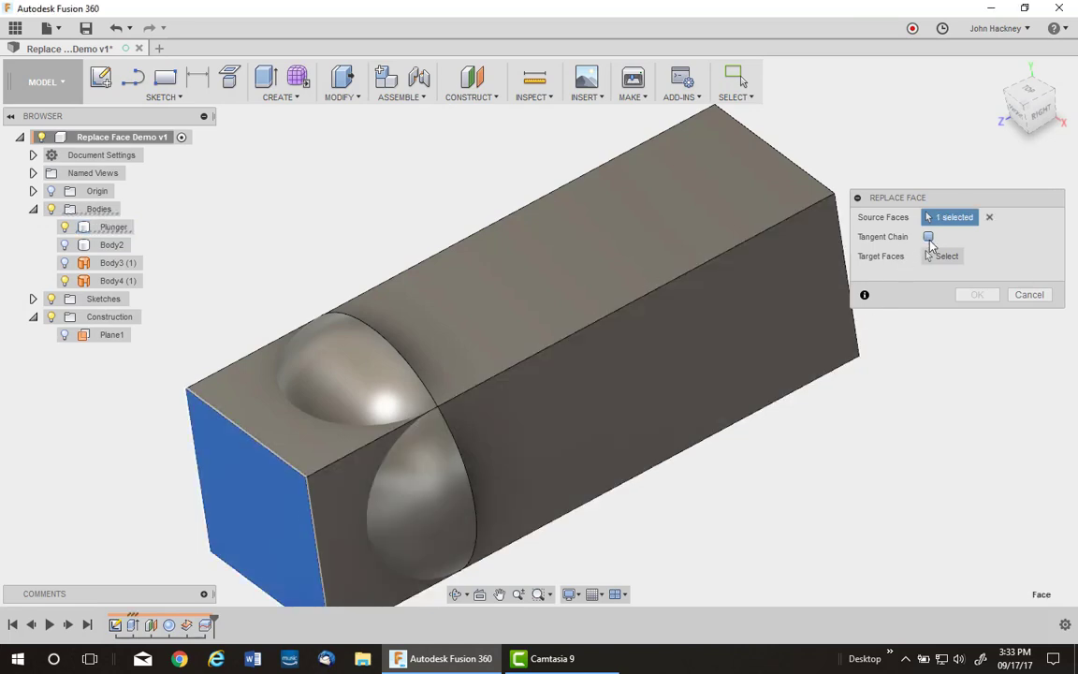
left_click(941, 256)
left_click(388, 363)
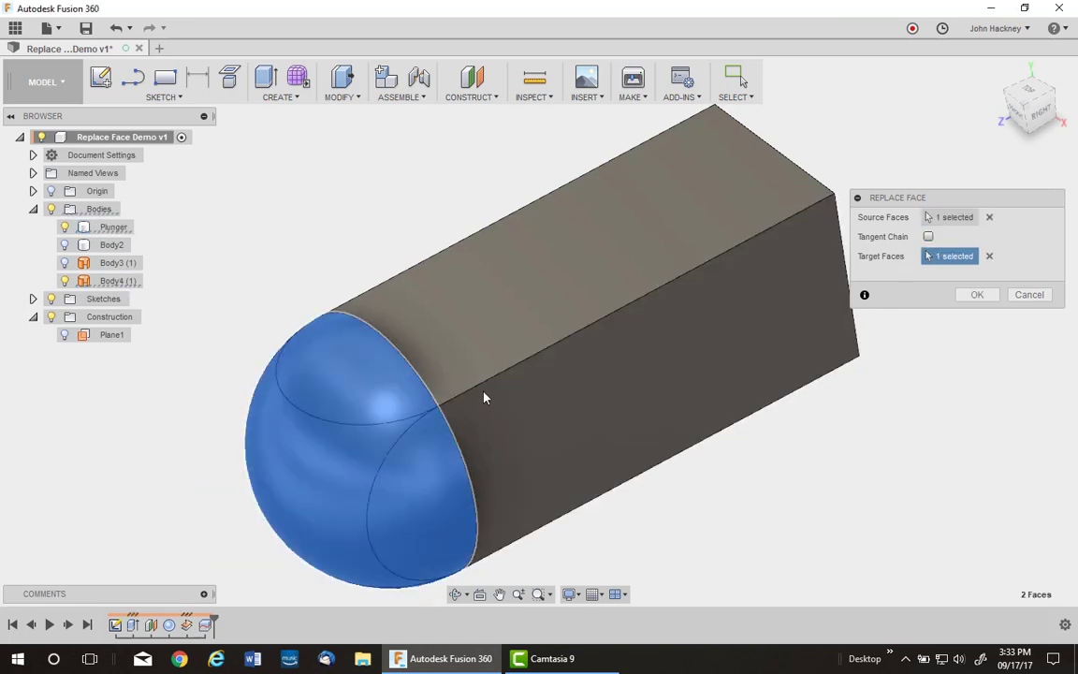
left_click(977, 295)
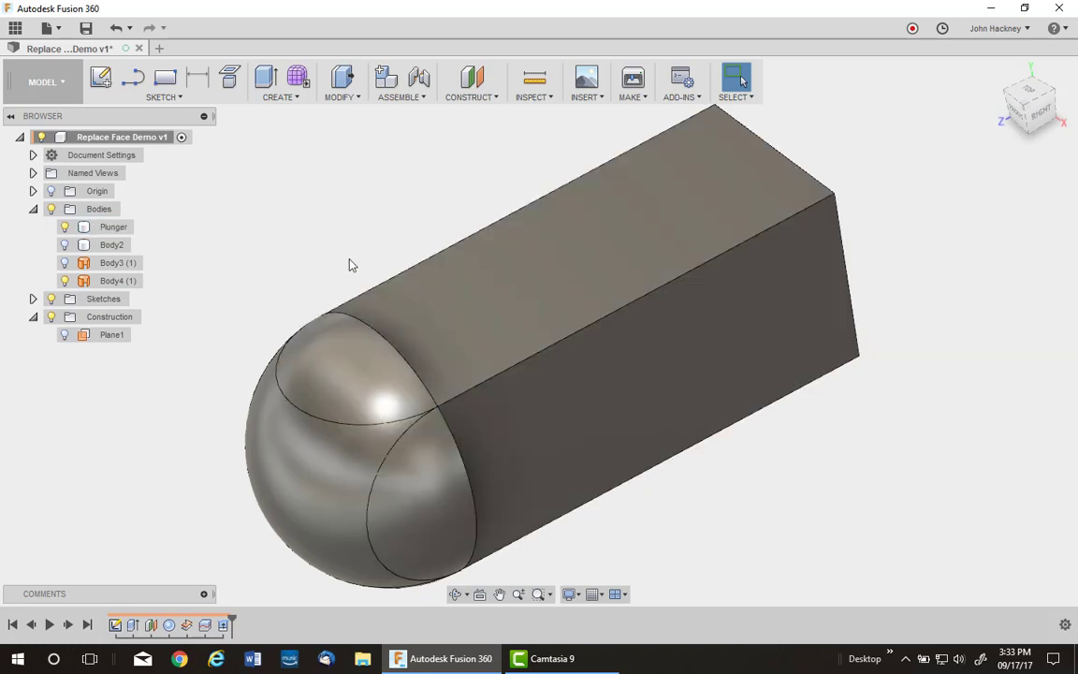
Step: Hide the hemispherical surface body used as the replacement target
right_click(128, 281)
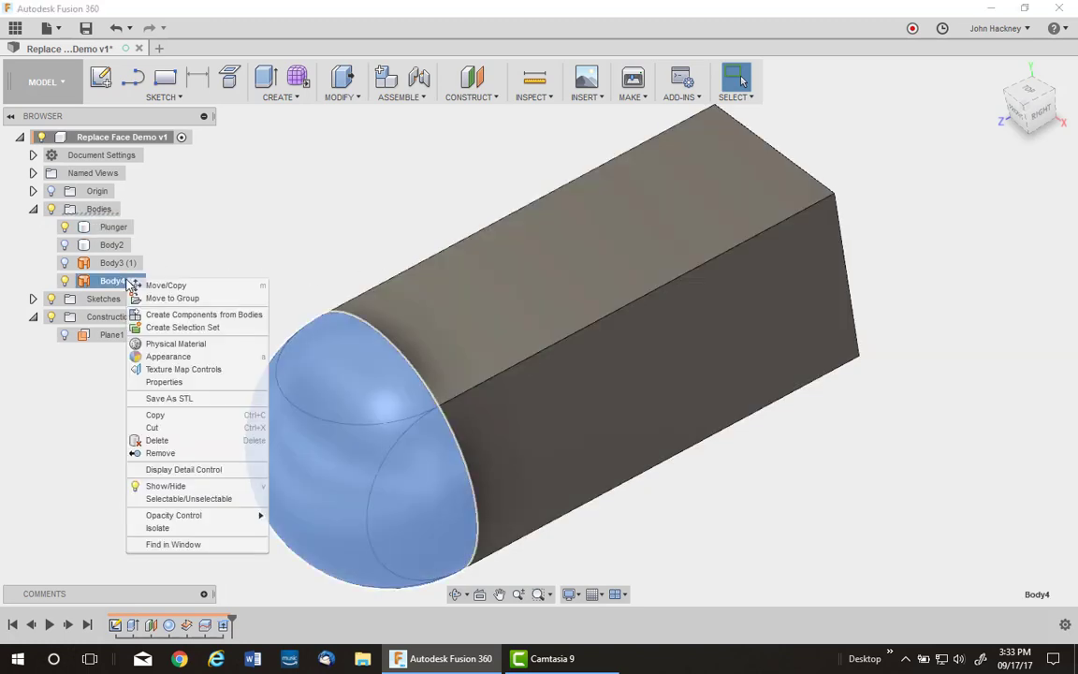
left_click(67, 281)
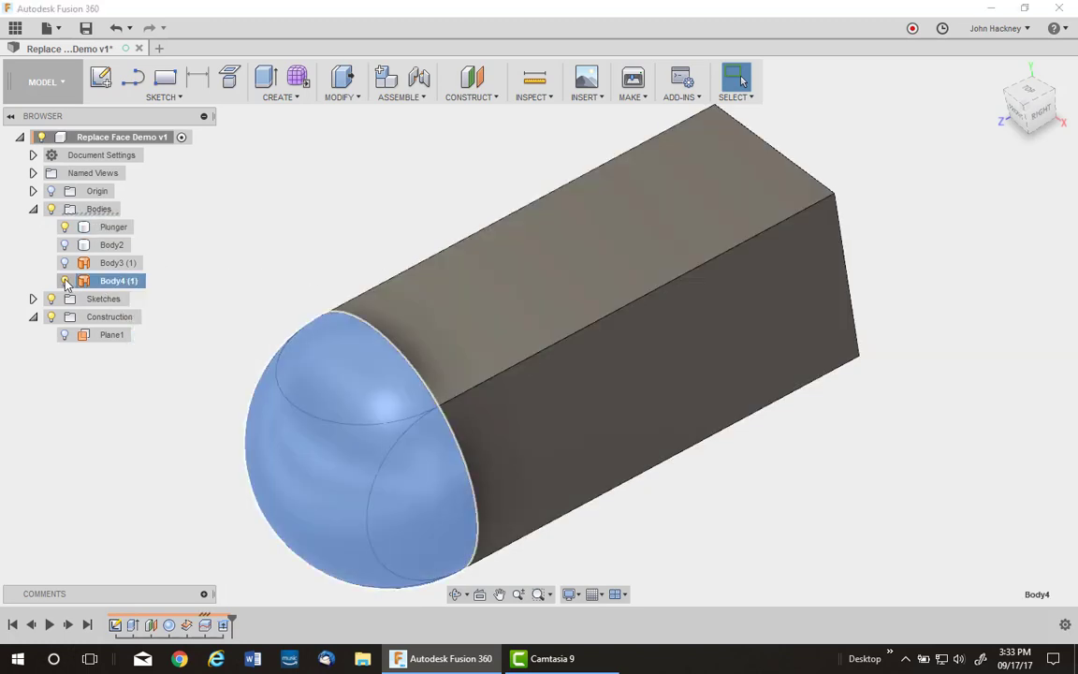
left_click(65, 282)
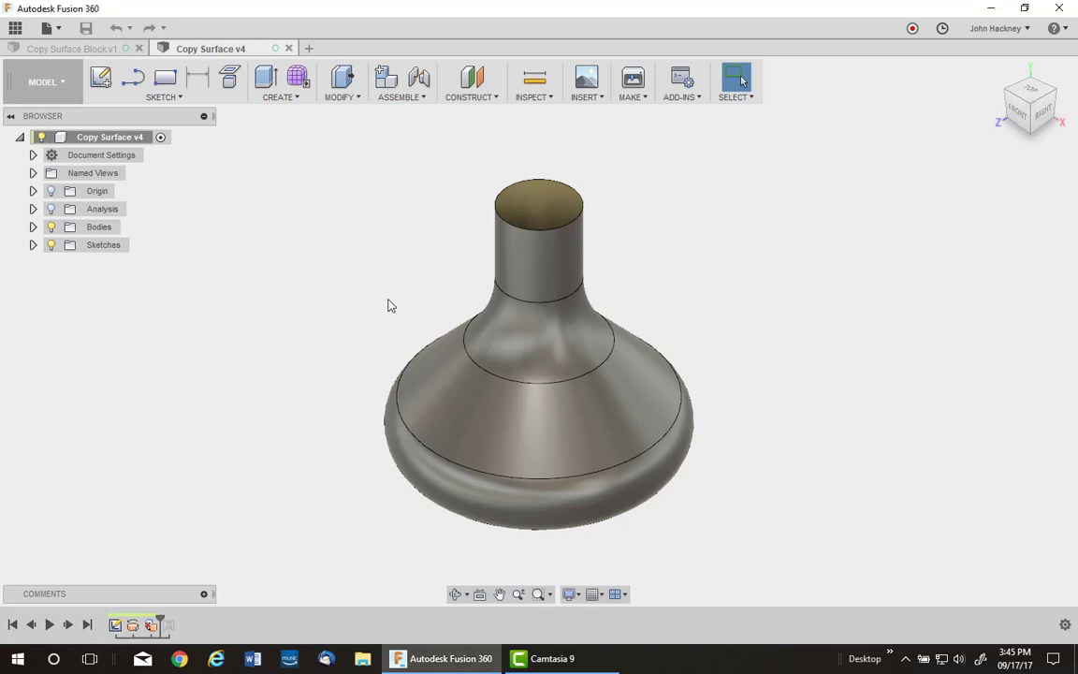
Step: In the Patch workspace, patch the circular opening atop the vessel's neck with Connected continuity as a new body, and show the section analysis
mouse_move(390, 305)
middle_mouse_down("shift")
mouse_move(368, 357)
mouse_move(375, 301)
mouse_move(409, 296)
mouse_move(424, 364)
mouse_move(409, 306)
middle_mouse_up("shift")
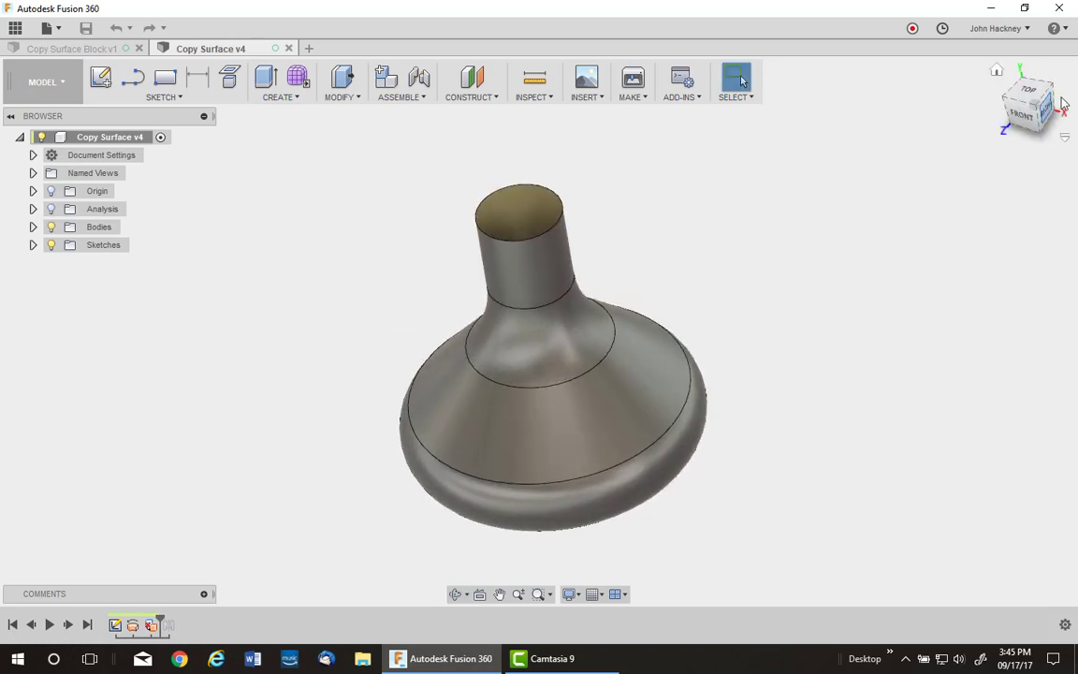
left_click(998, 75)
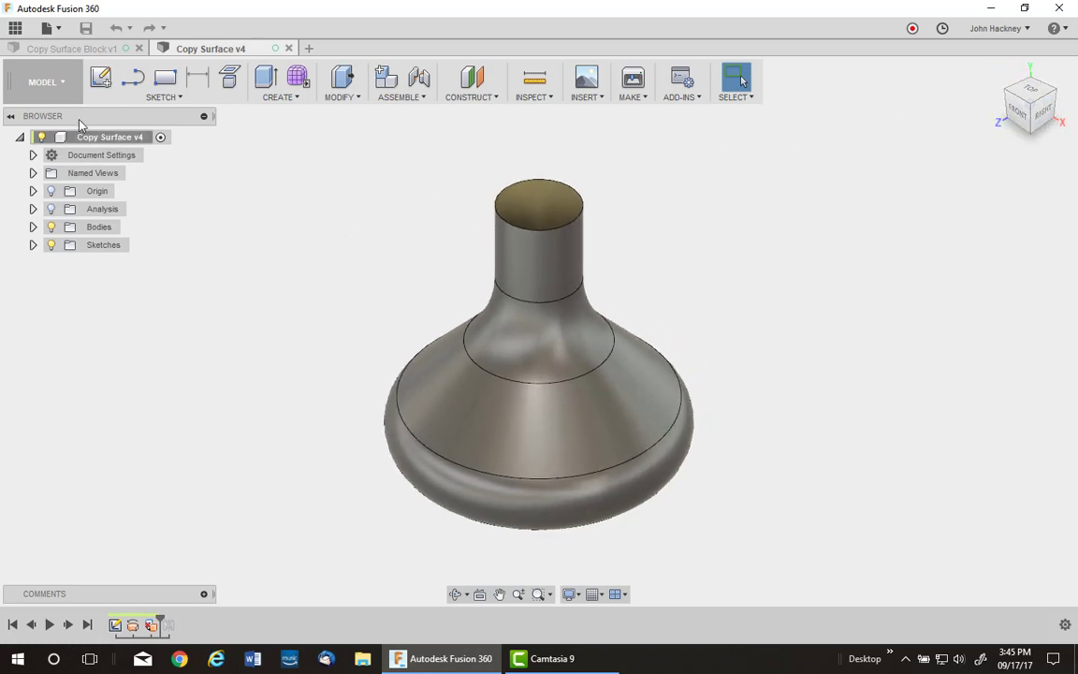
left_click(49, 82)
left_click(28, 143)
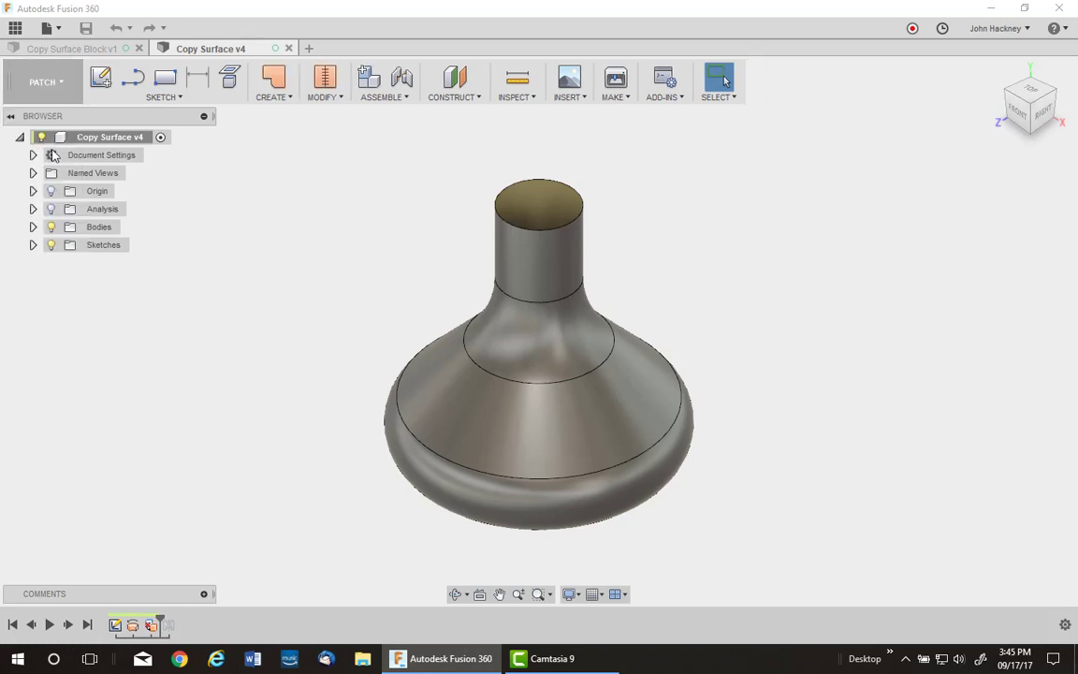
left_click(272, 79)
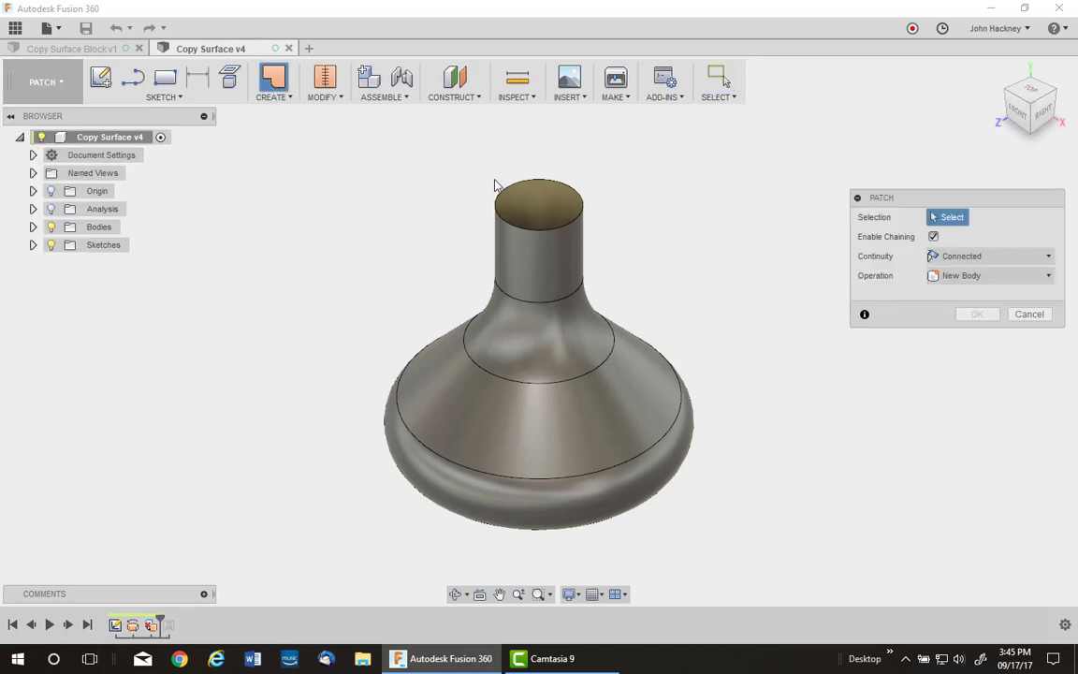
left_click(524, 188)
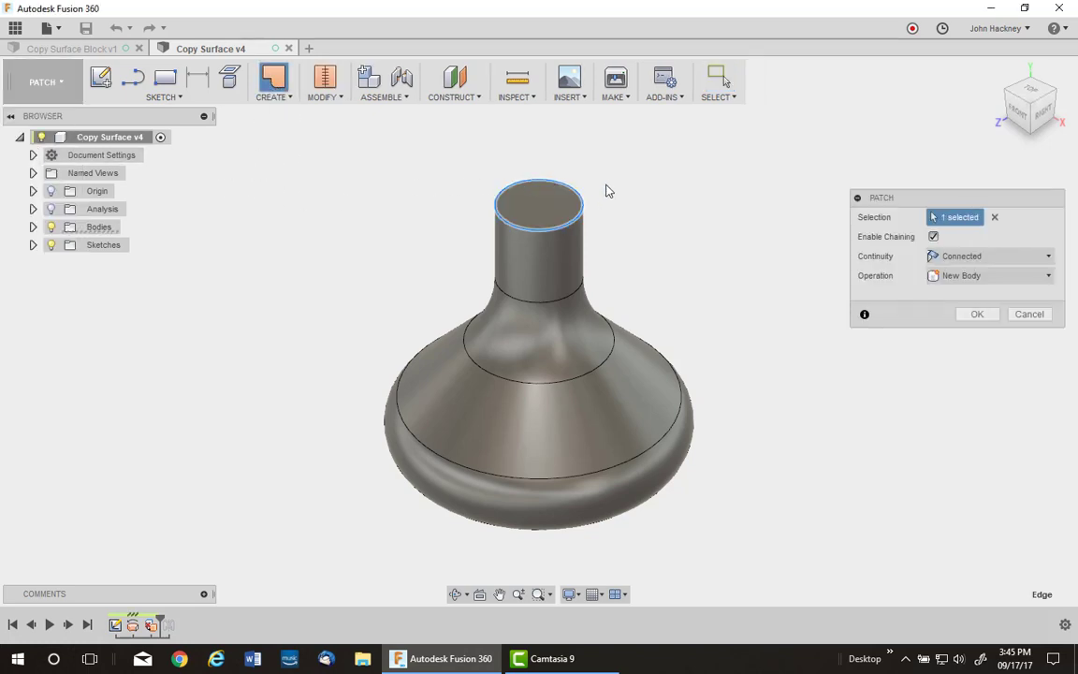
left_click(978, 316)
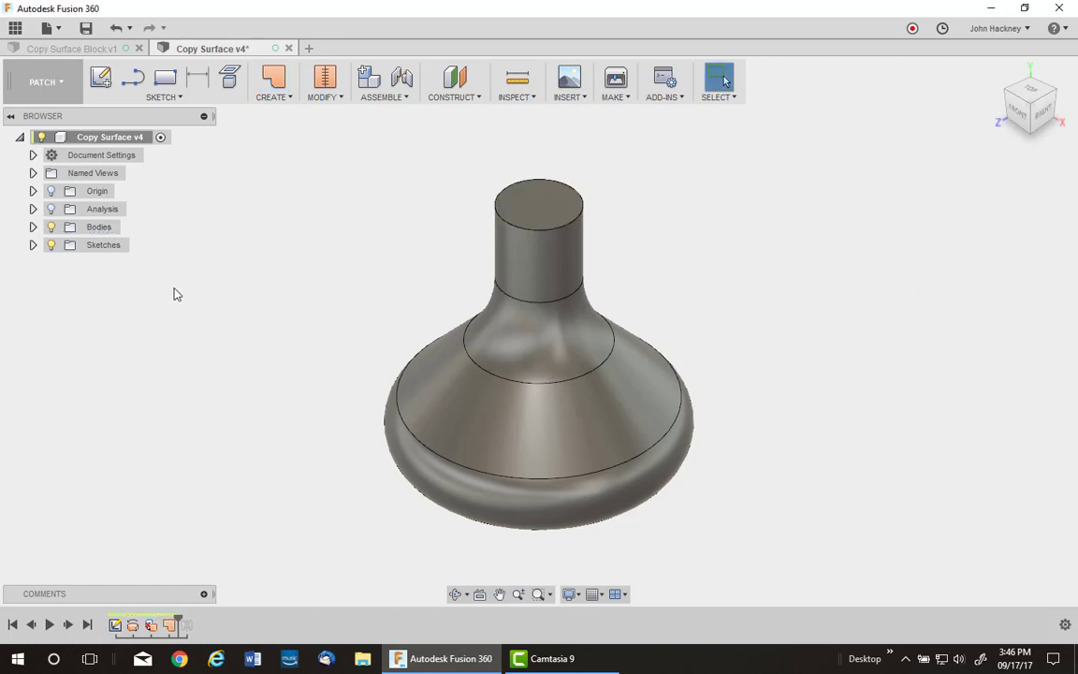
left_click(52, 209)
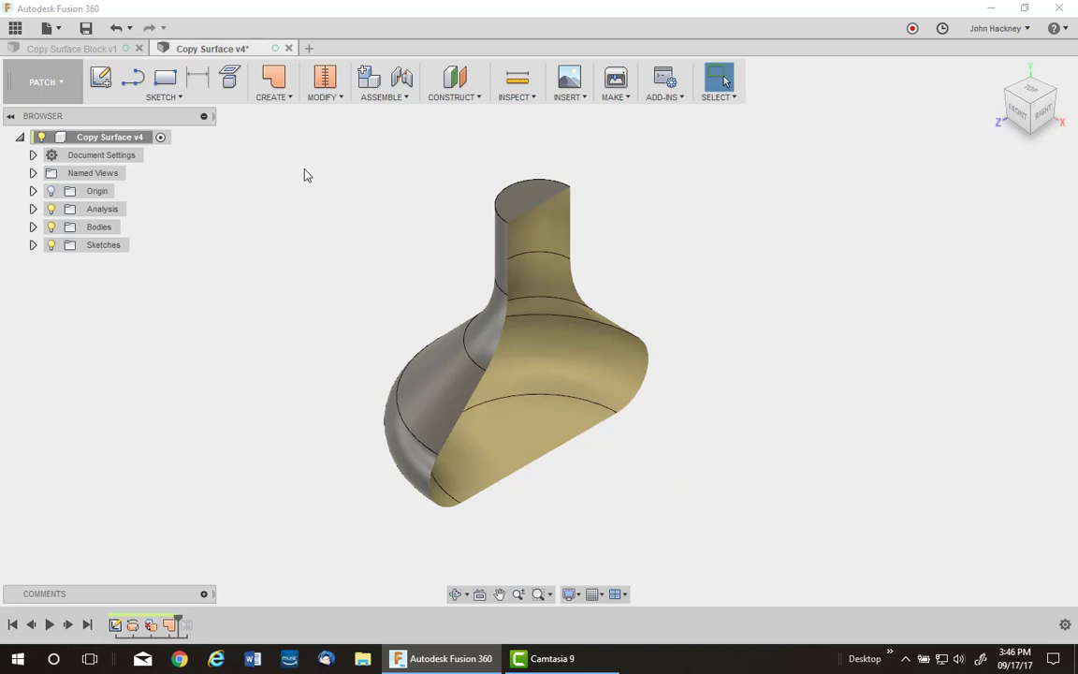
Step: Stitch the vessel surface and its neck patch into a new body with a 0.039 in tolerance
left_click(325, 82)
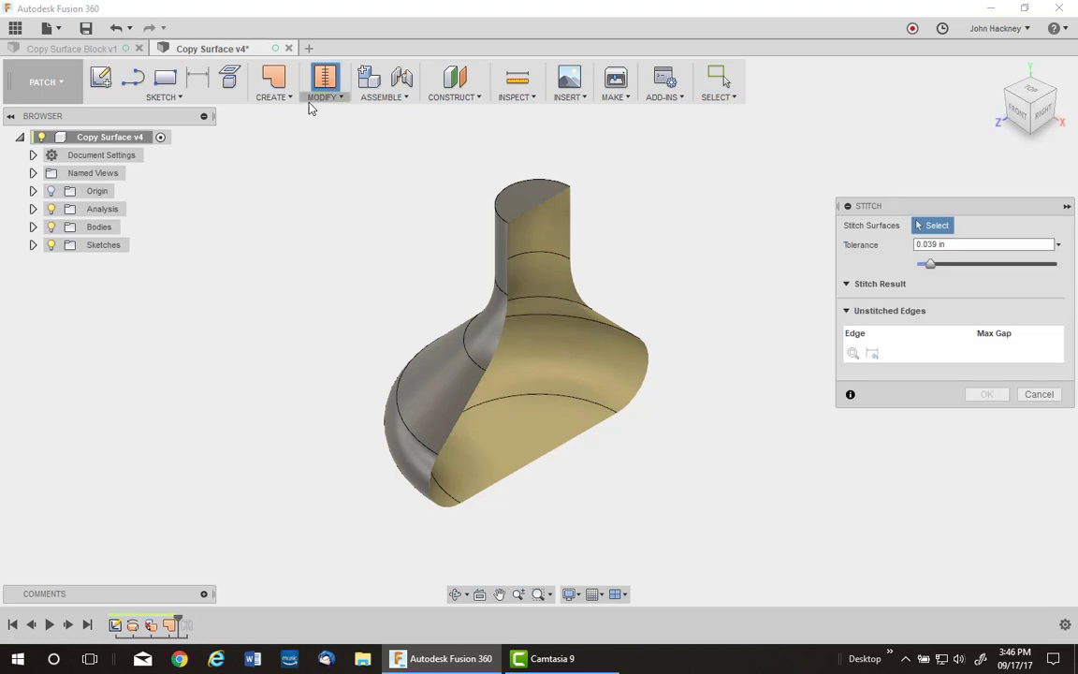
left_click(434, 385)
left_click(529, 200)
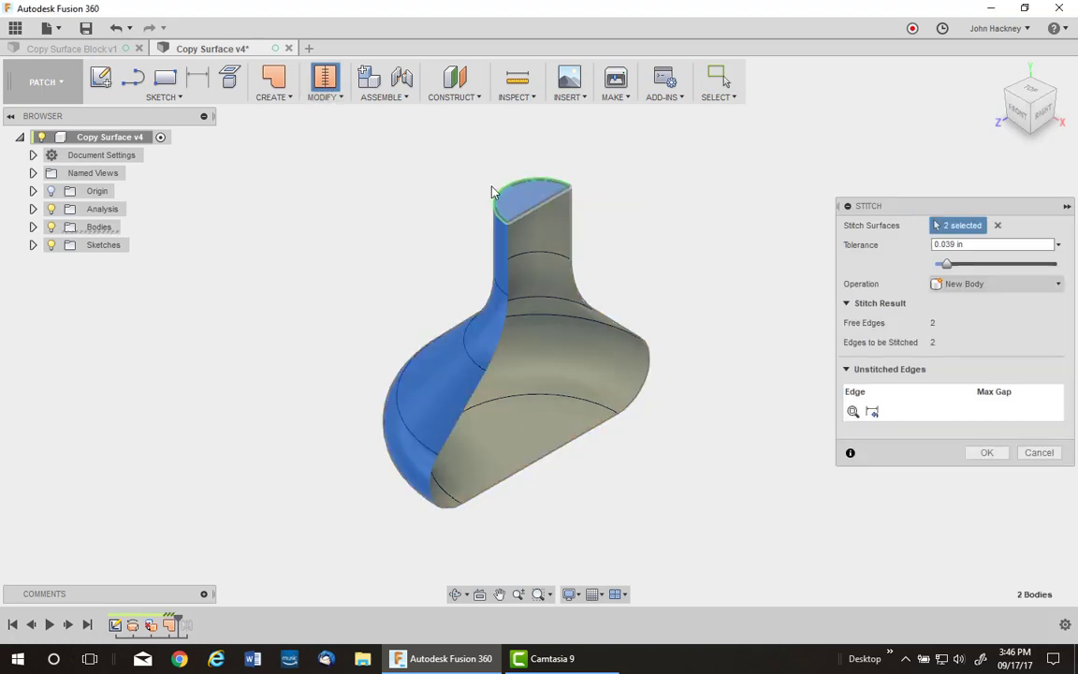
left_click(985, 456)
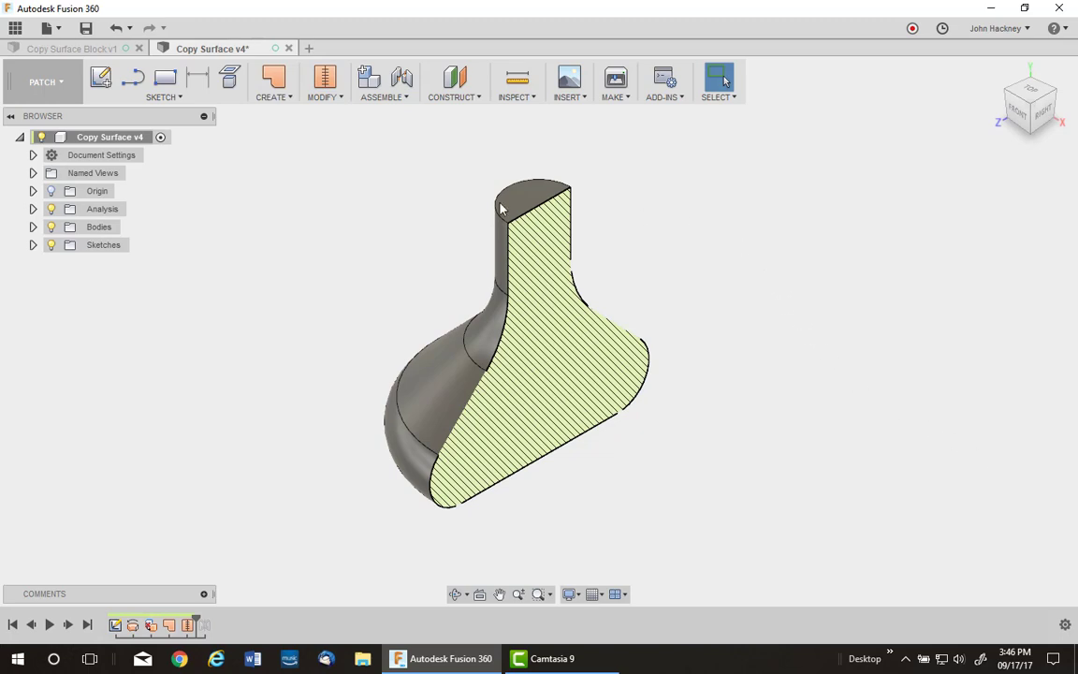
Step: Create a component from the stitched vessel body and copy that component
left_click(33, 227)
right_click(109, 247)
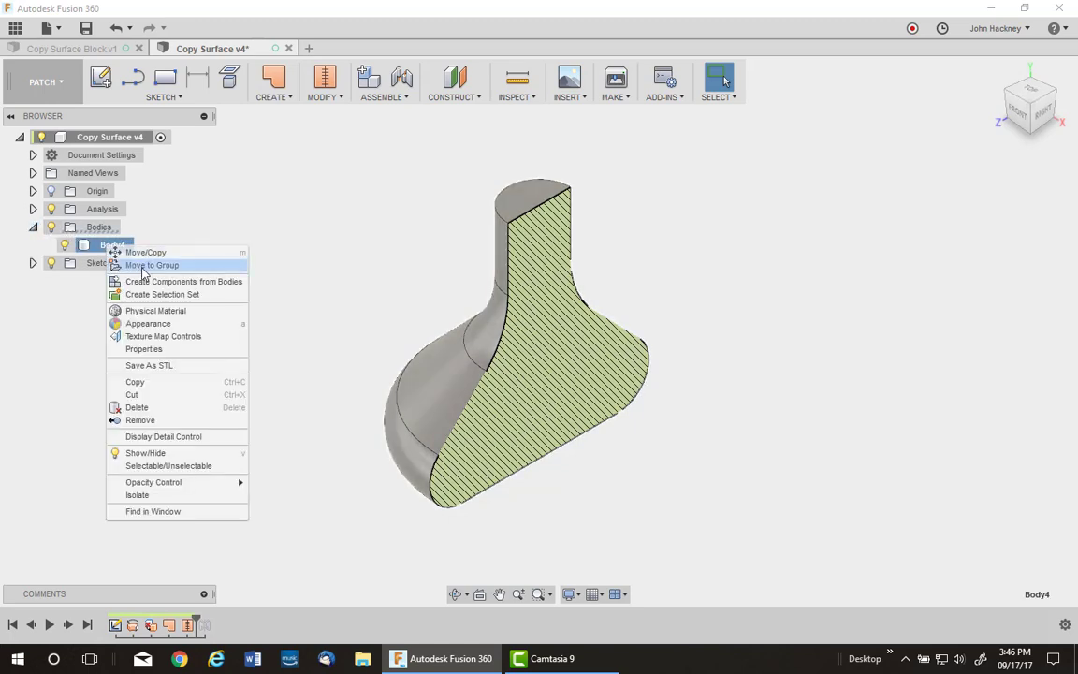
left_click(192, 284)
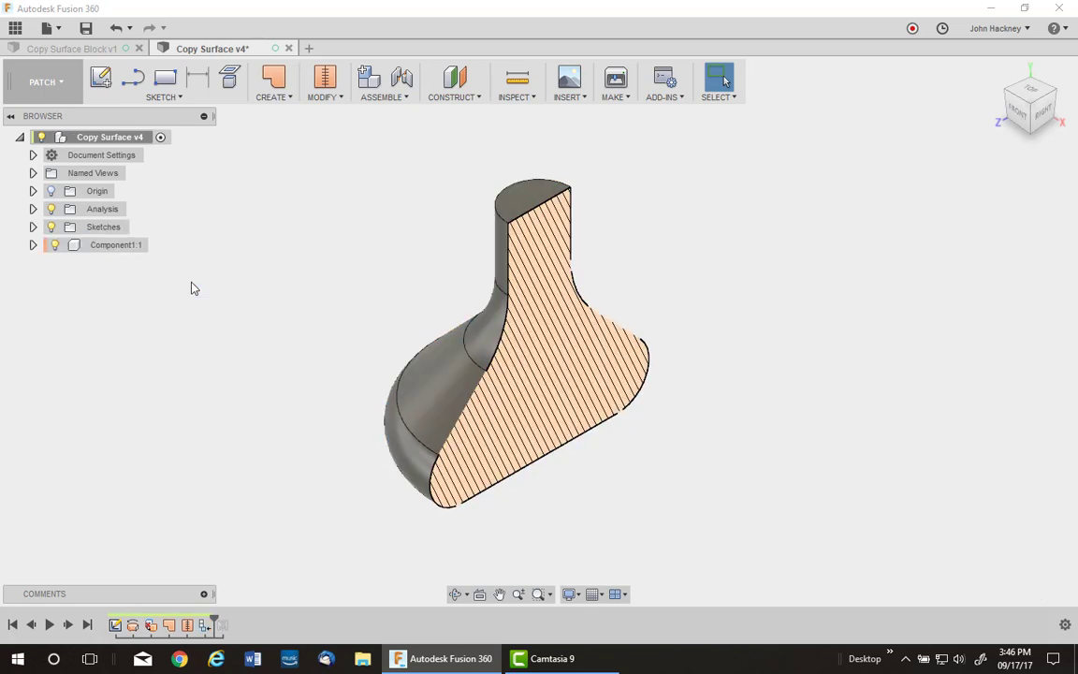
right_click(129, 249)
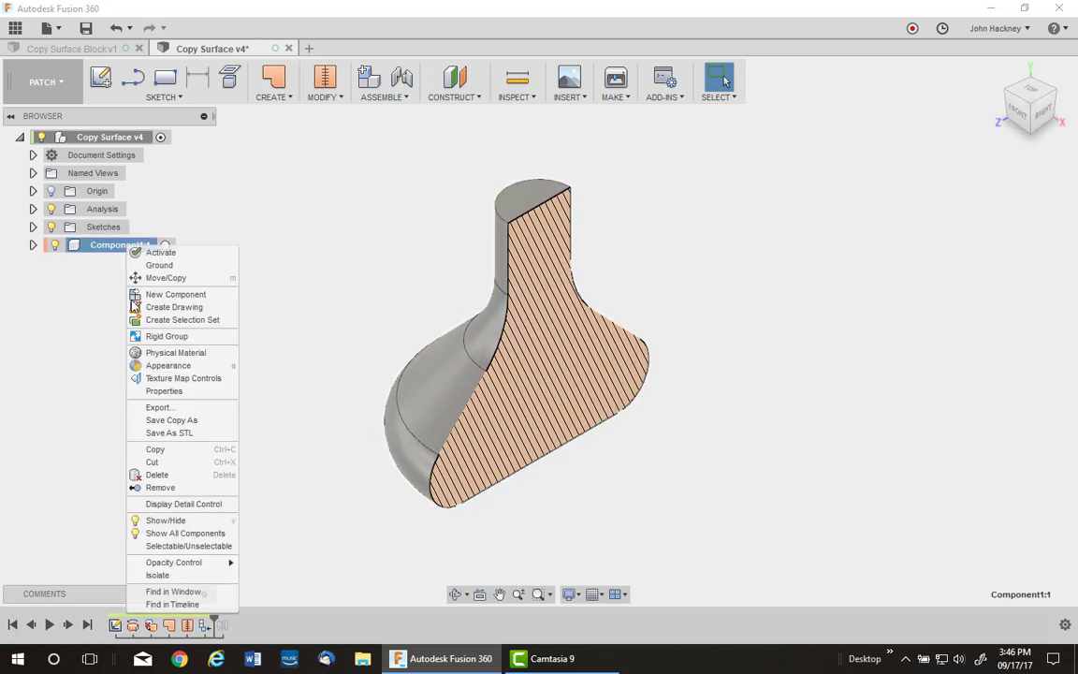
left_click(178, 451)
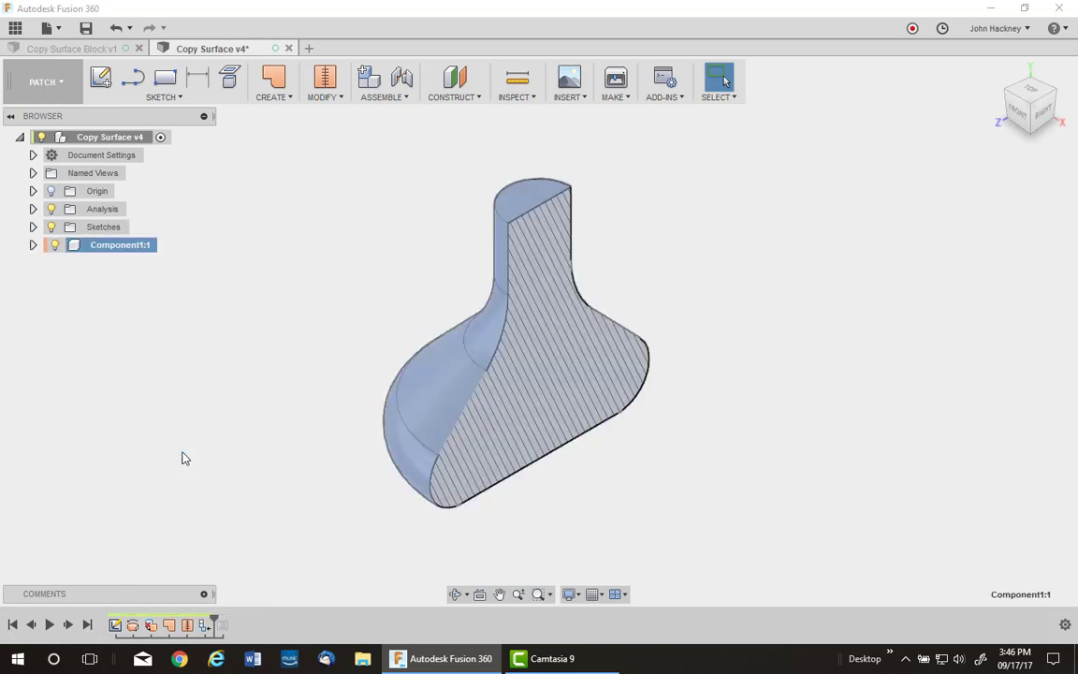
Step: Paste the vessel component as new into the Copy Surface Block design and move it straight down until it sits entirely inside the block
left_click(112, 46)
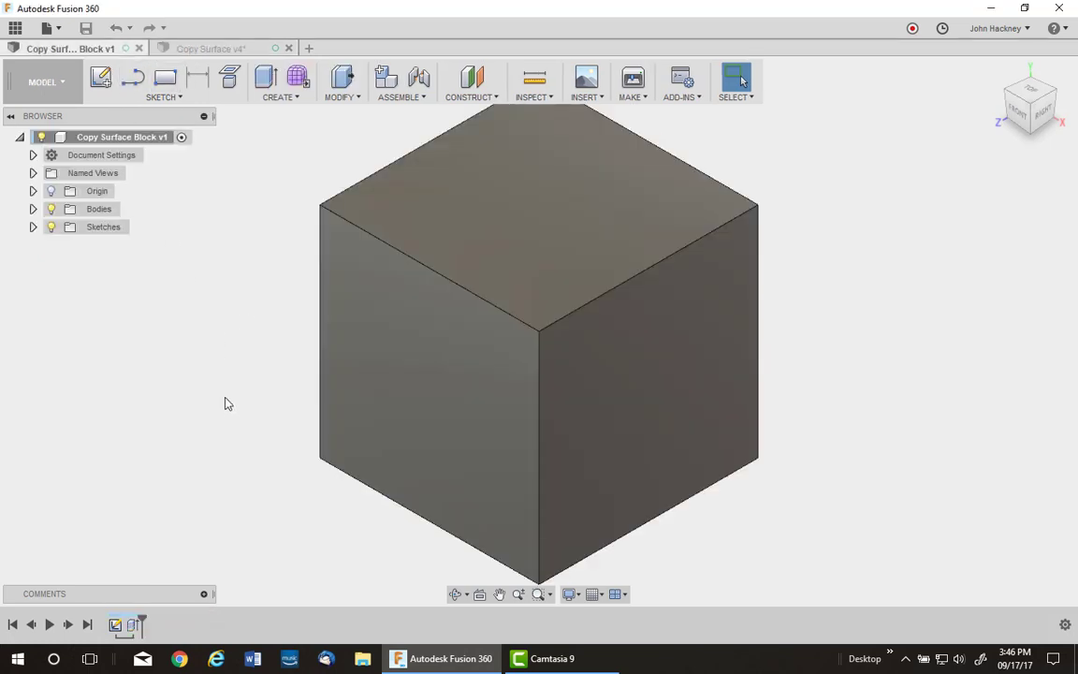
right_click(177, 335)
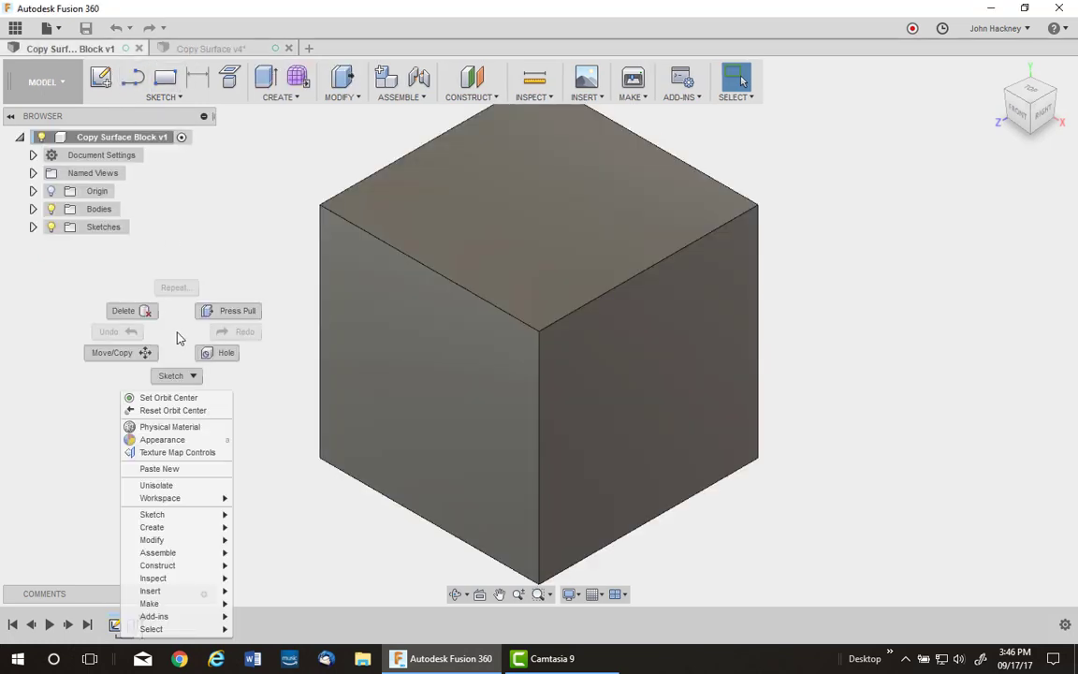
left_click(177, 471)
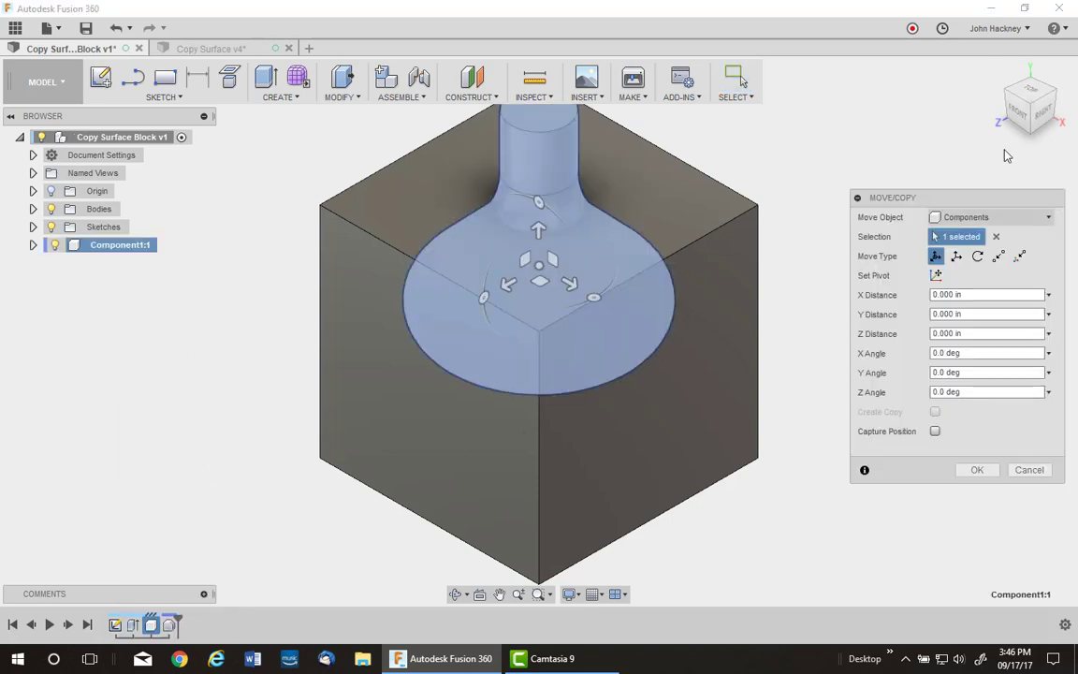
left_click(1018, 113)
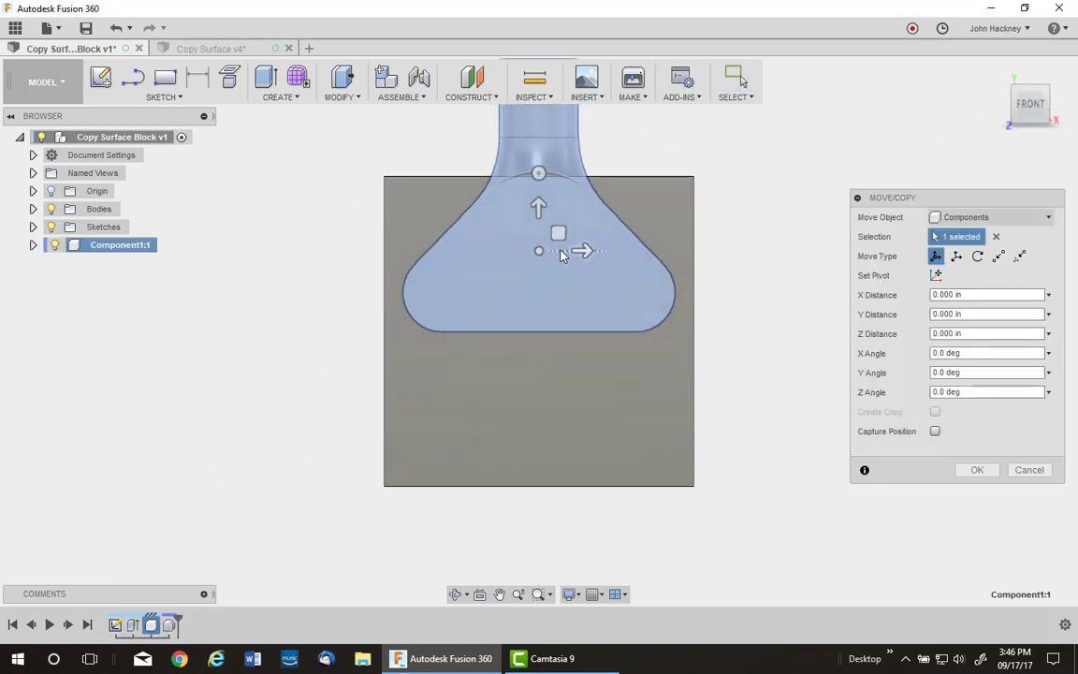
left_click_drag(539, 208, 539, 347)
left_click(978, 470)
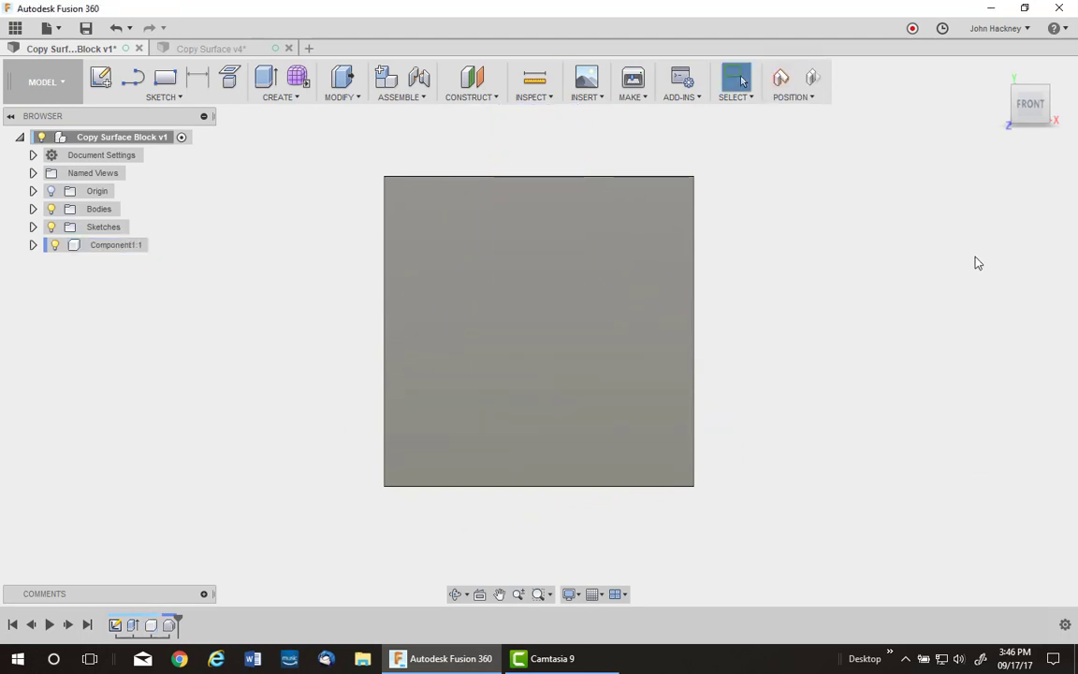
Step: Capture the vessel's position and combine it with the block using Cut, with the block as target, the vessel as tool and Keep Tools off
left_click(997, 72)
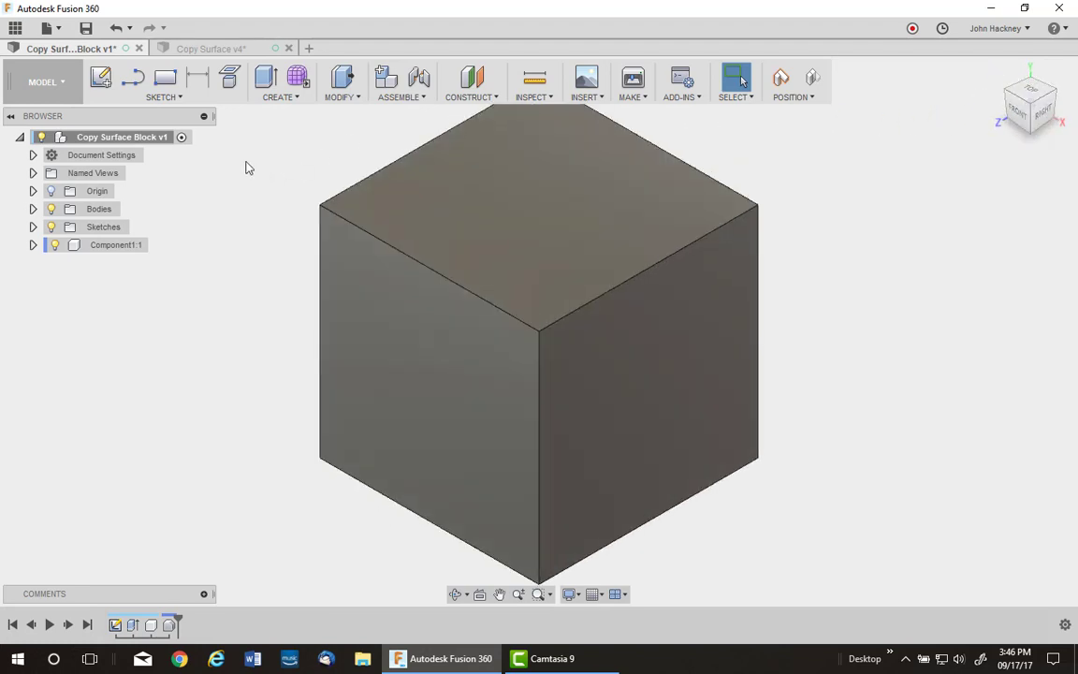
left_click(342, 96)
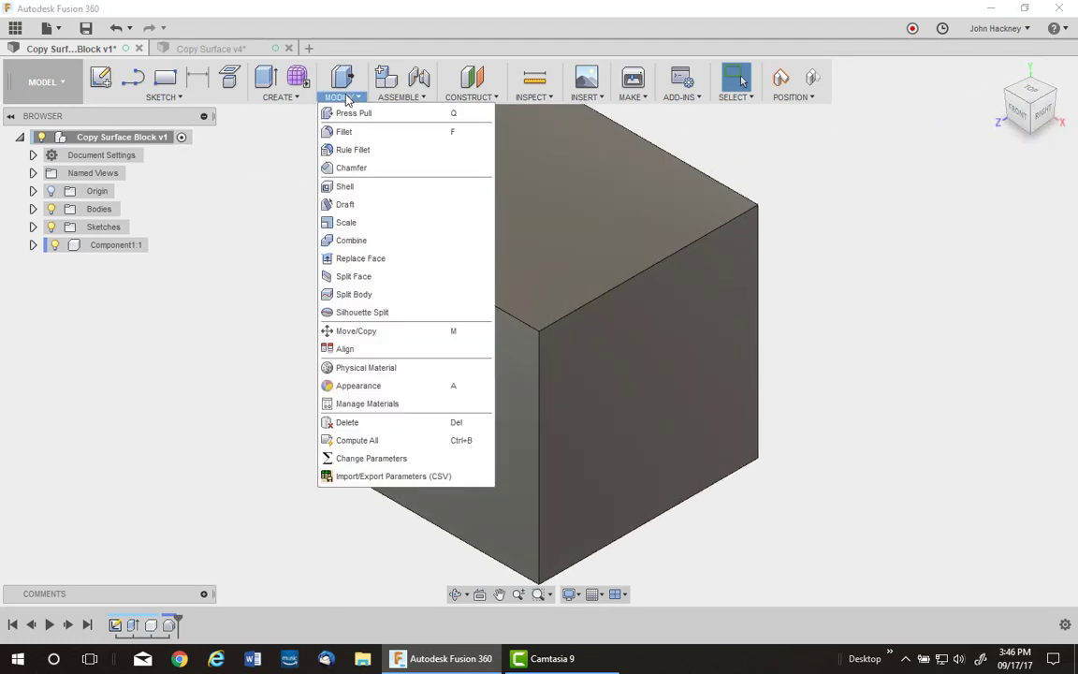
left_click(351, 240)
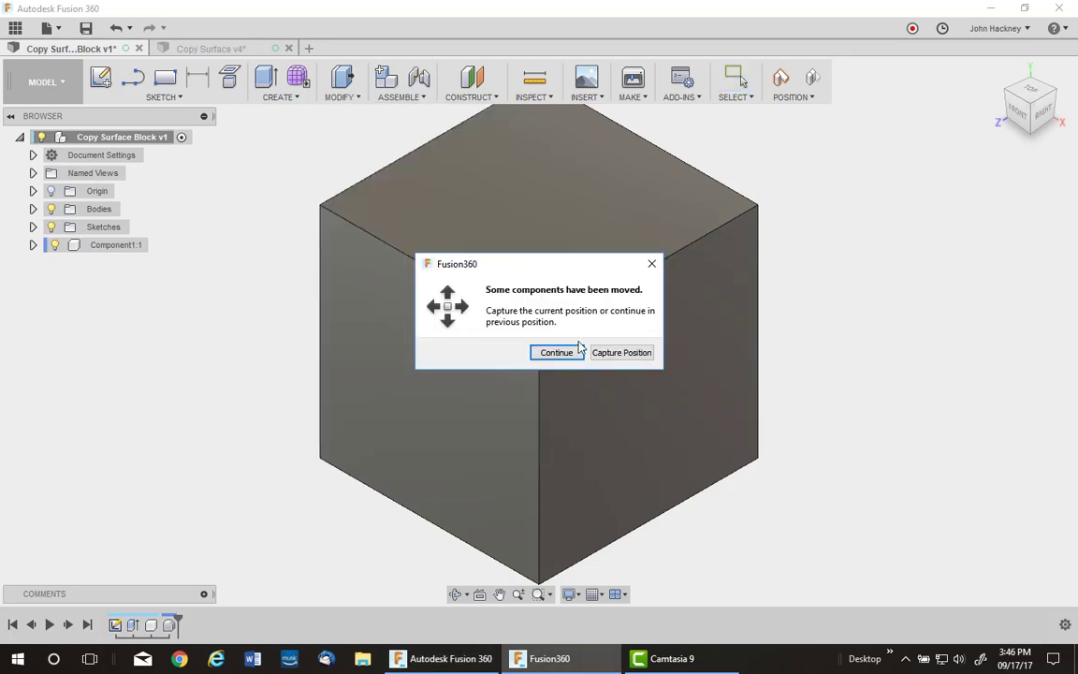
left_click(616, 354)
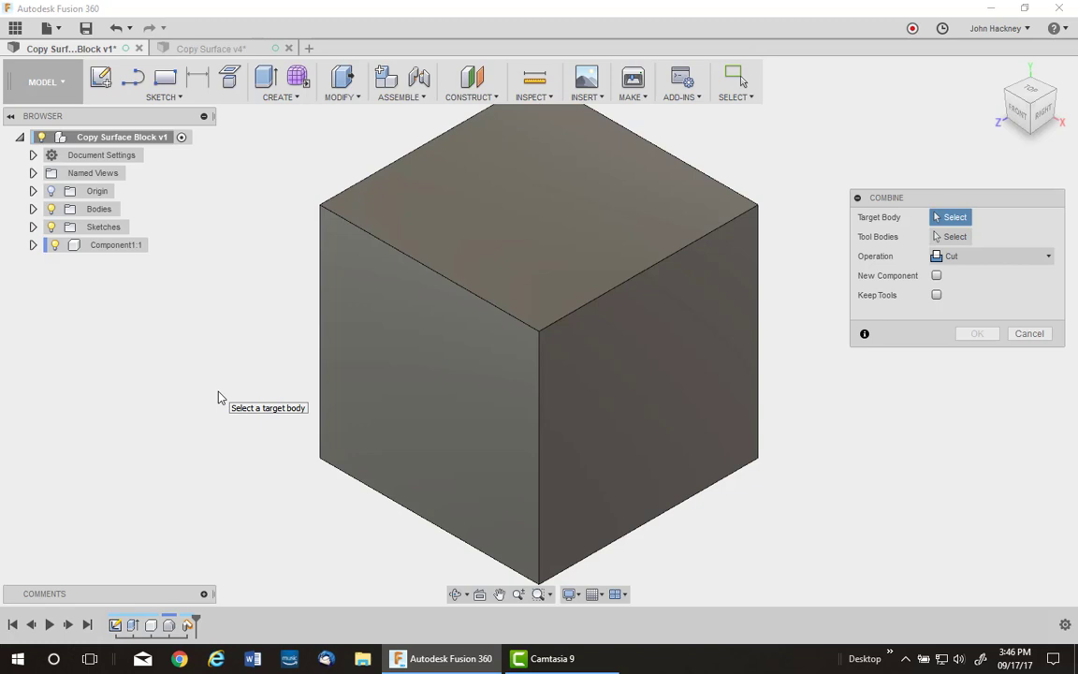
left_click(374, 357)
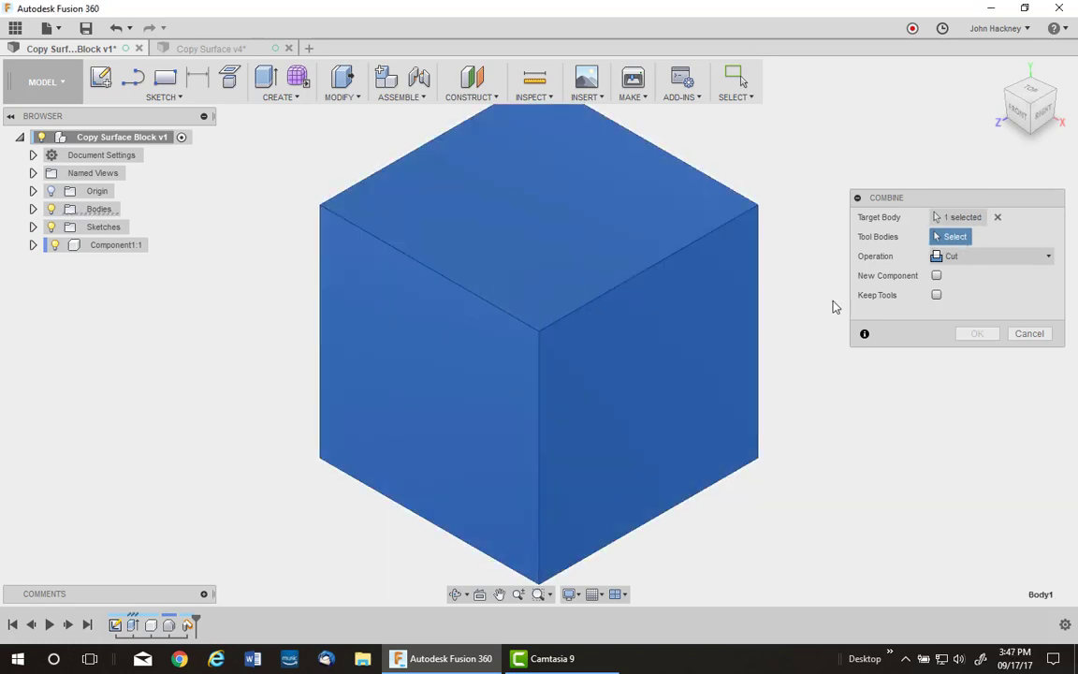
left_click(32, 208)
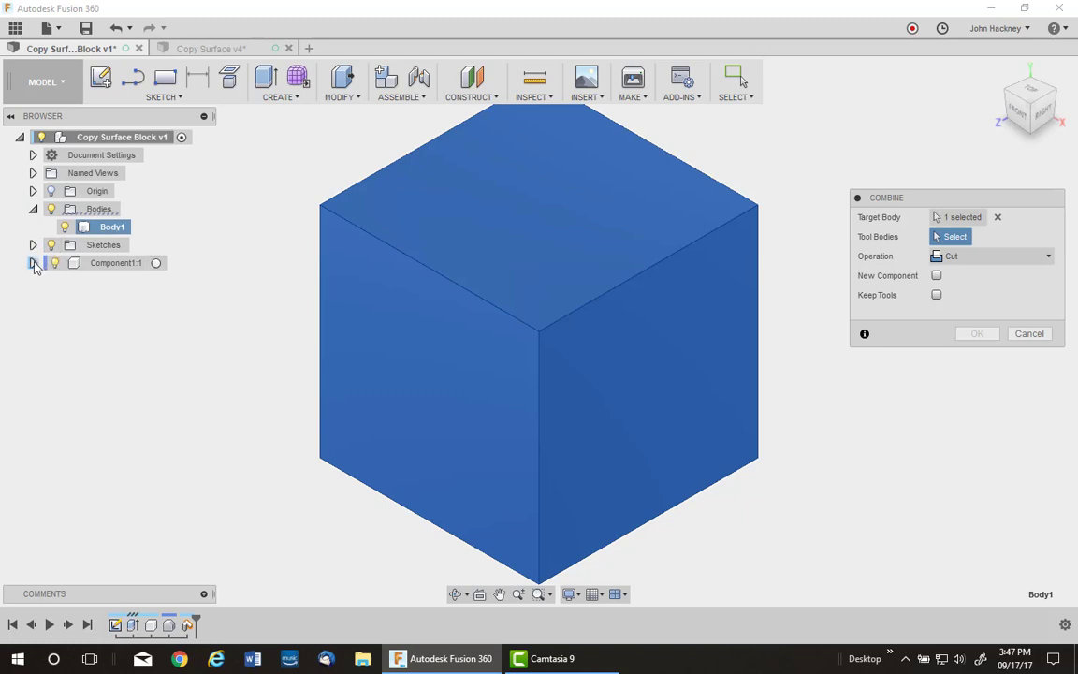
left_click(33, 263)
left_click(47, 299)
left_click(98, 317)
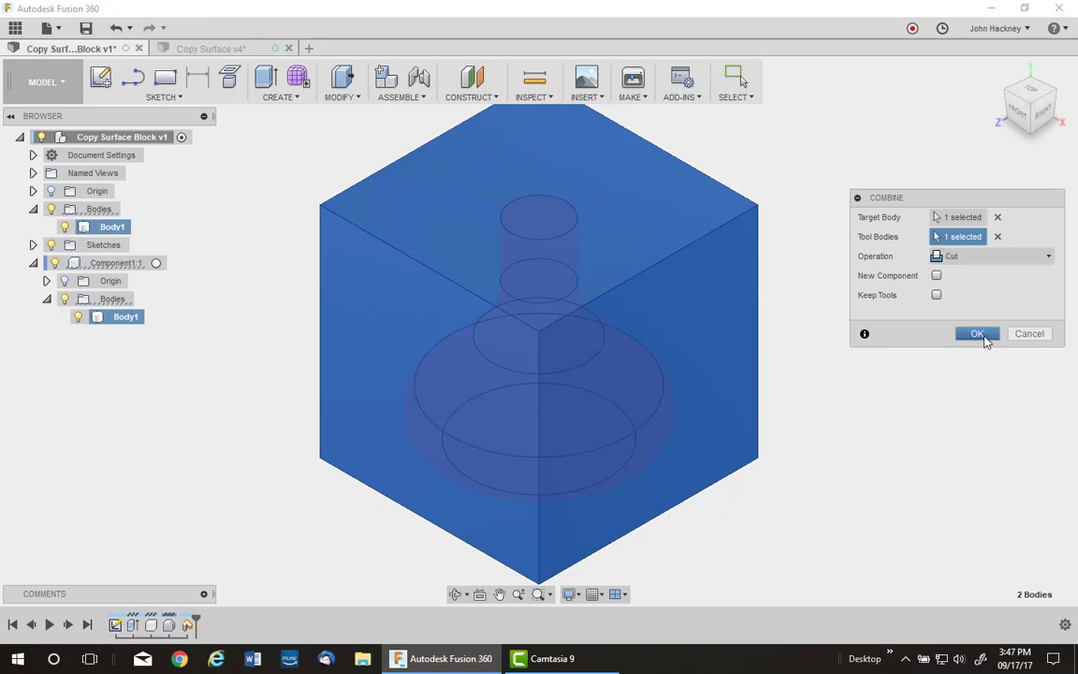
left_click(978, 335)
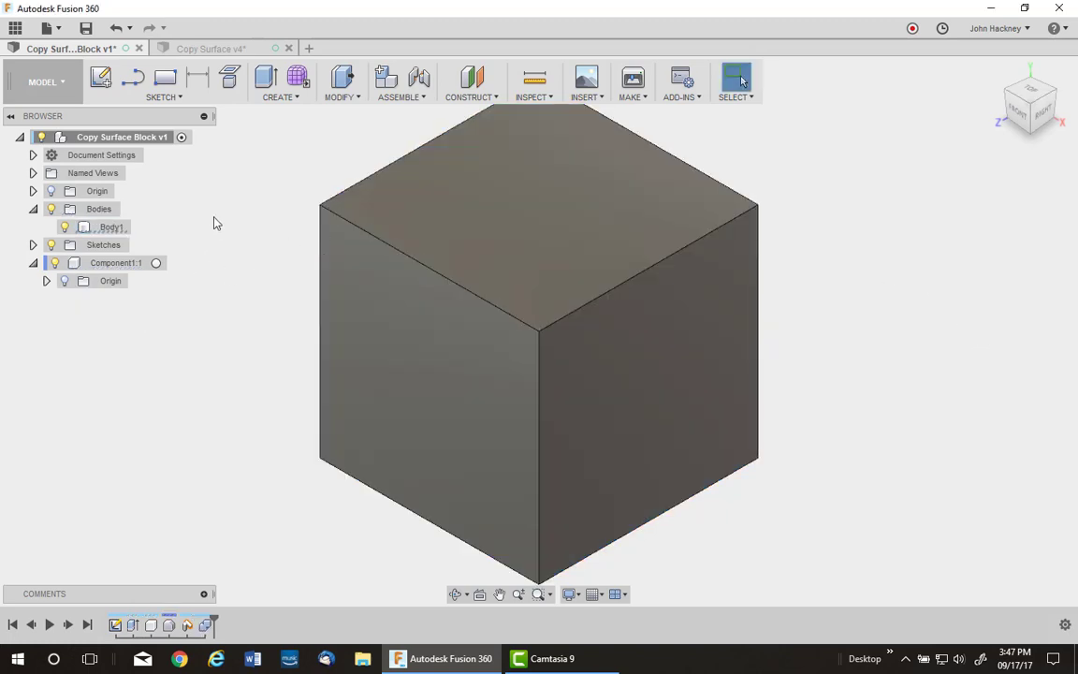
Step: Create a section analysis of the block on the YZ origin plane at 0.000 in with hatching shown
left_click(520, 86)
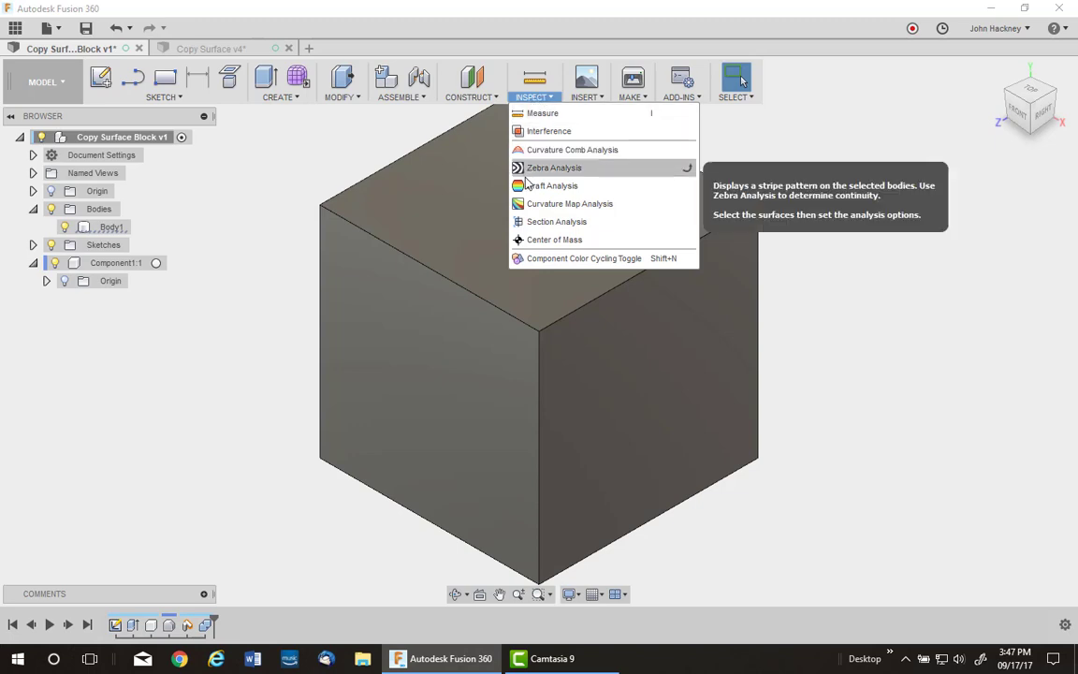
left_click(556, 222)
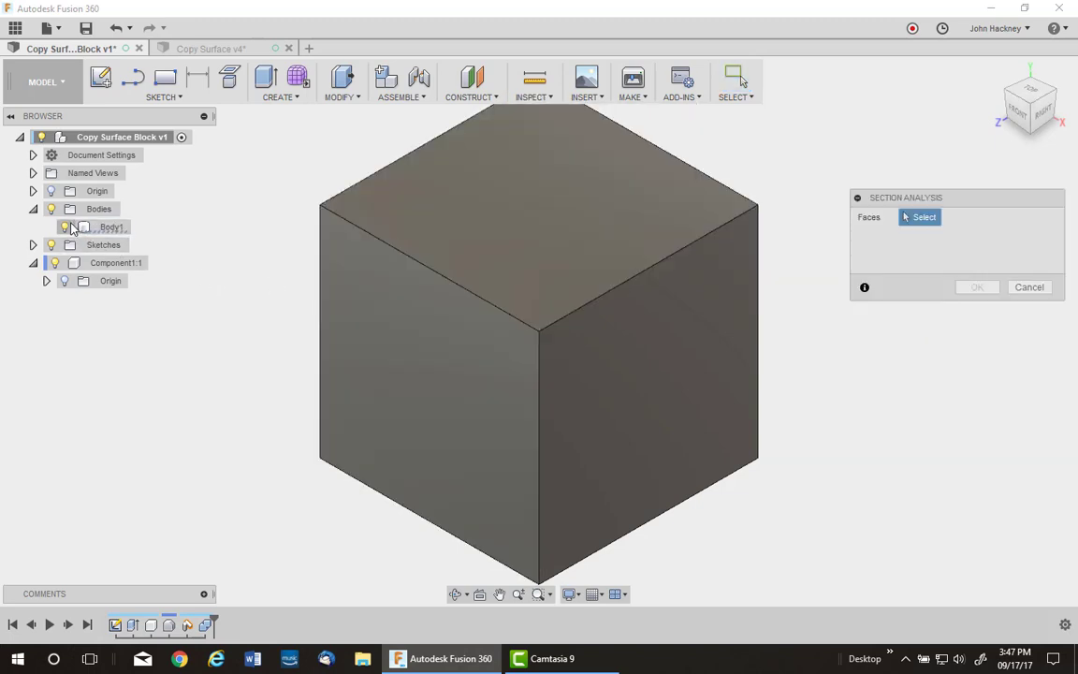
left_click(32, 191)
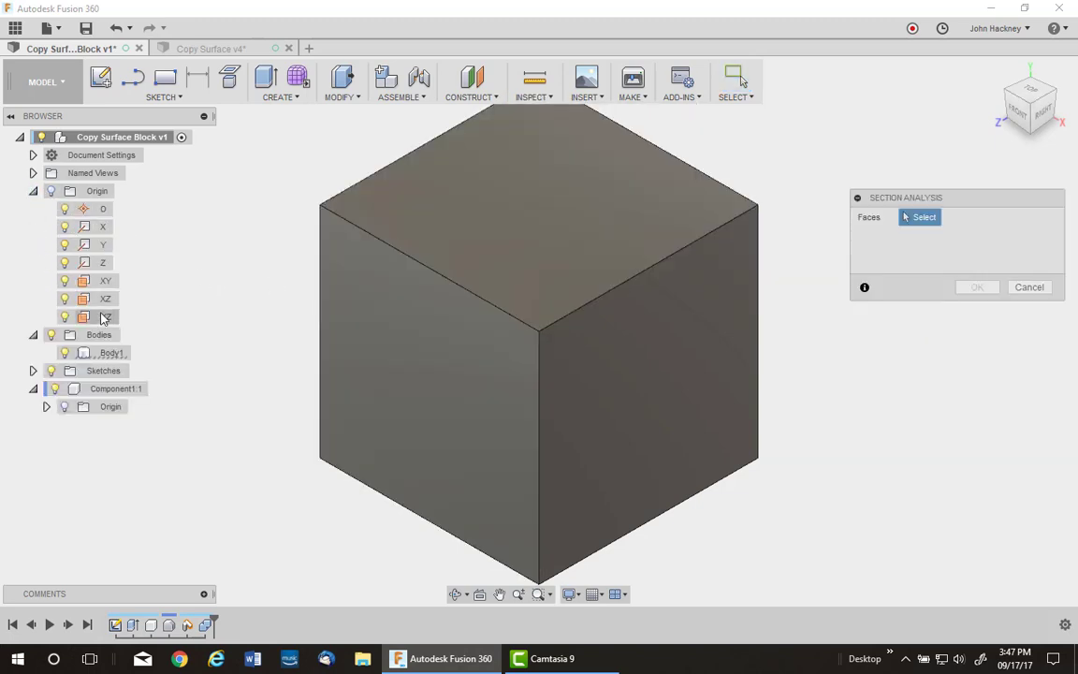
left_click(107, 318)
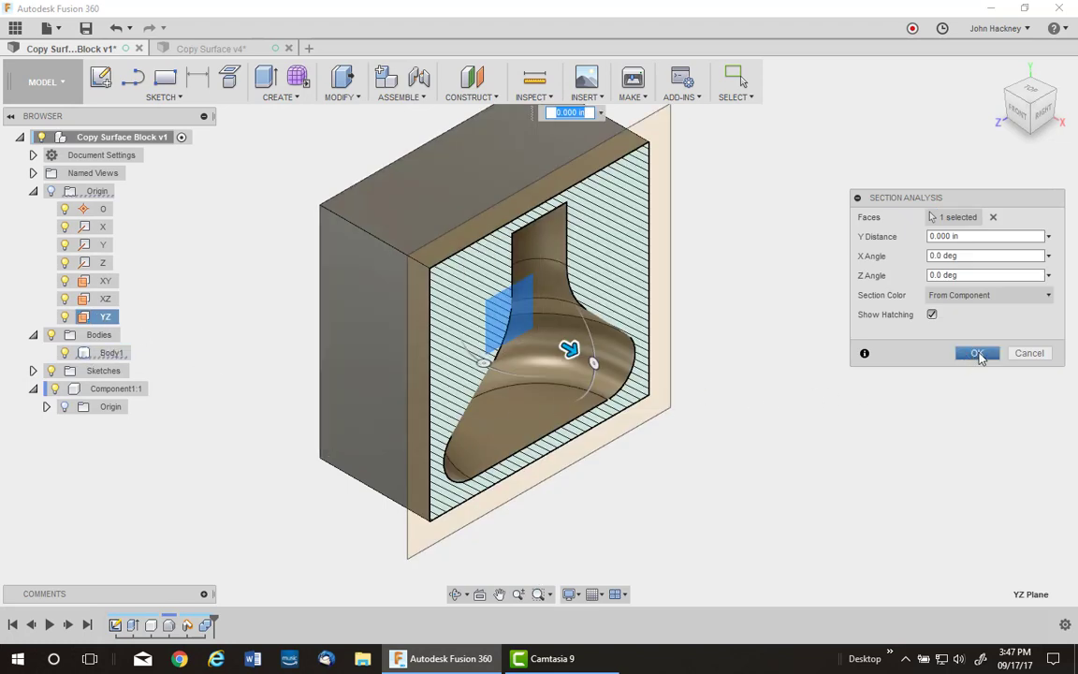
left_click(978, 354)
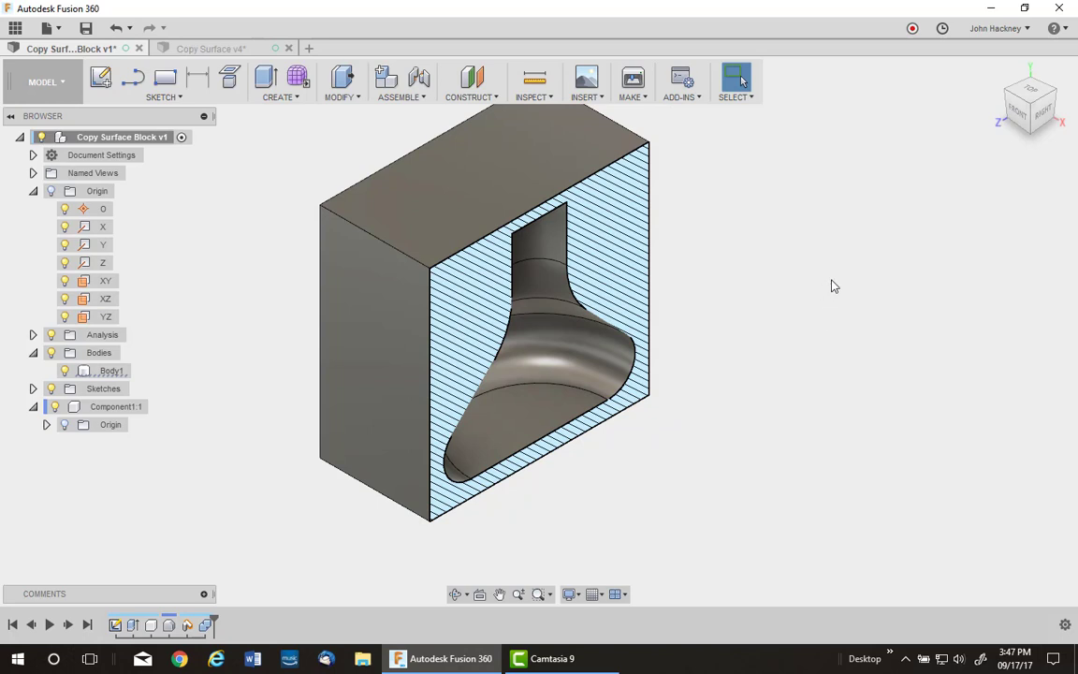
Step: In the Patch workspace, offset the chained cavity faces by 0.000 in as a new surface body
left_click(52, 81)
left_click(27, 142)
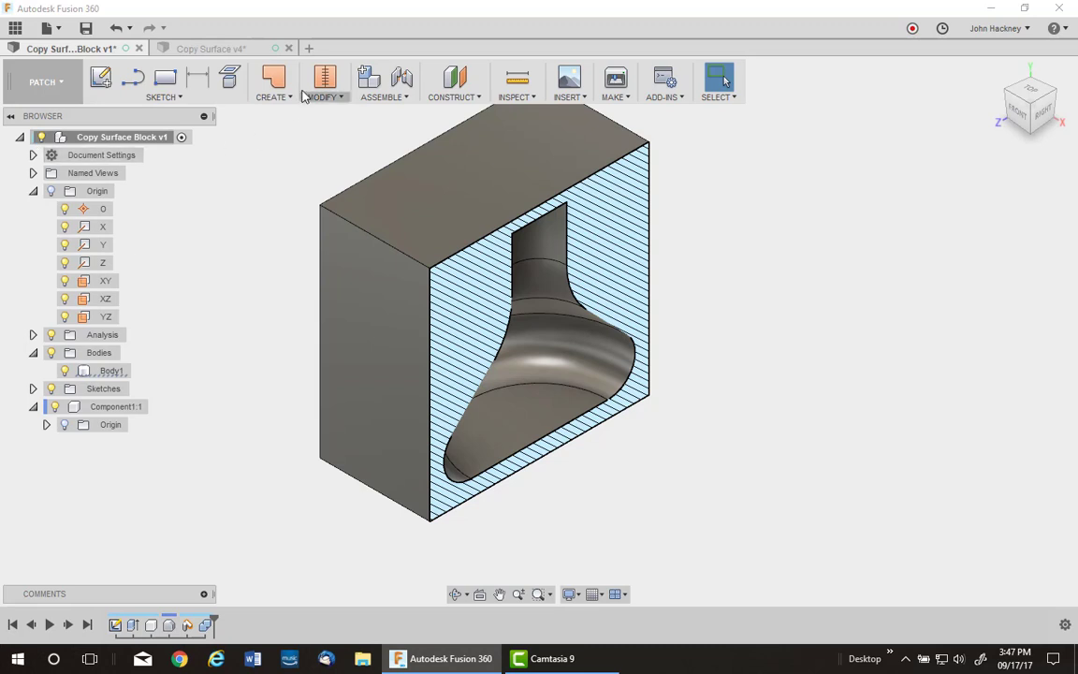
left_click(285, 102)
left_click(259, 201)
left_click(480, 302)
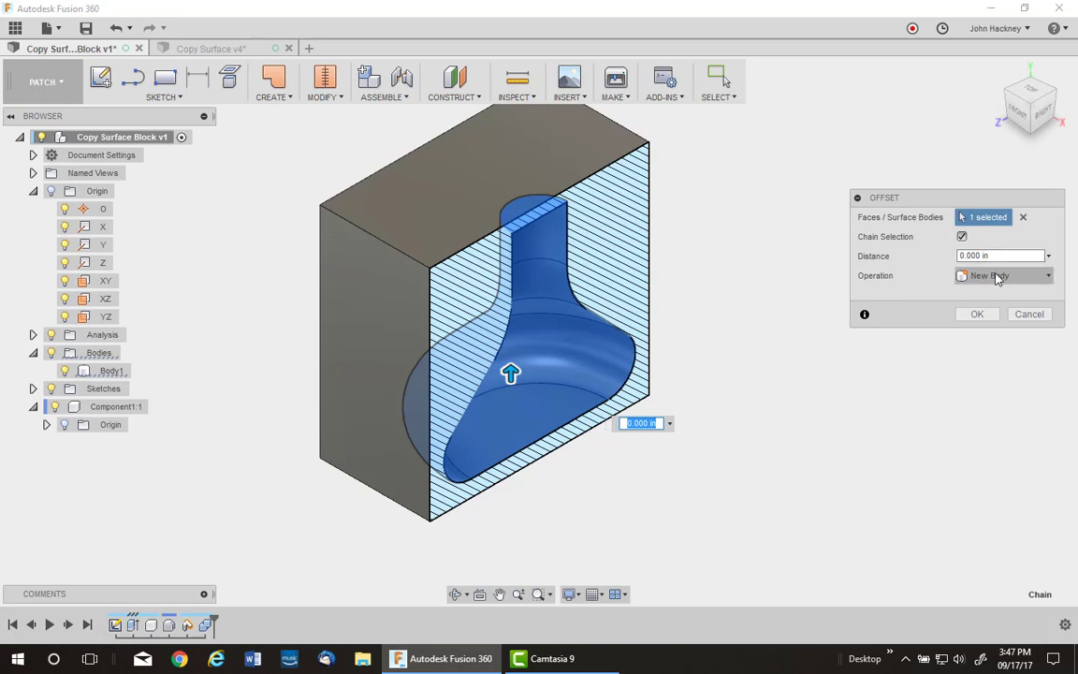
left_click(978, 315)
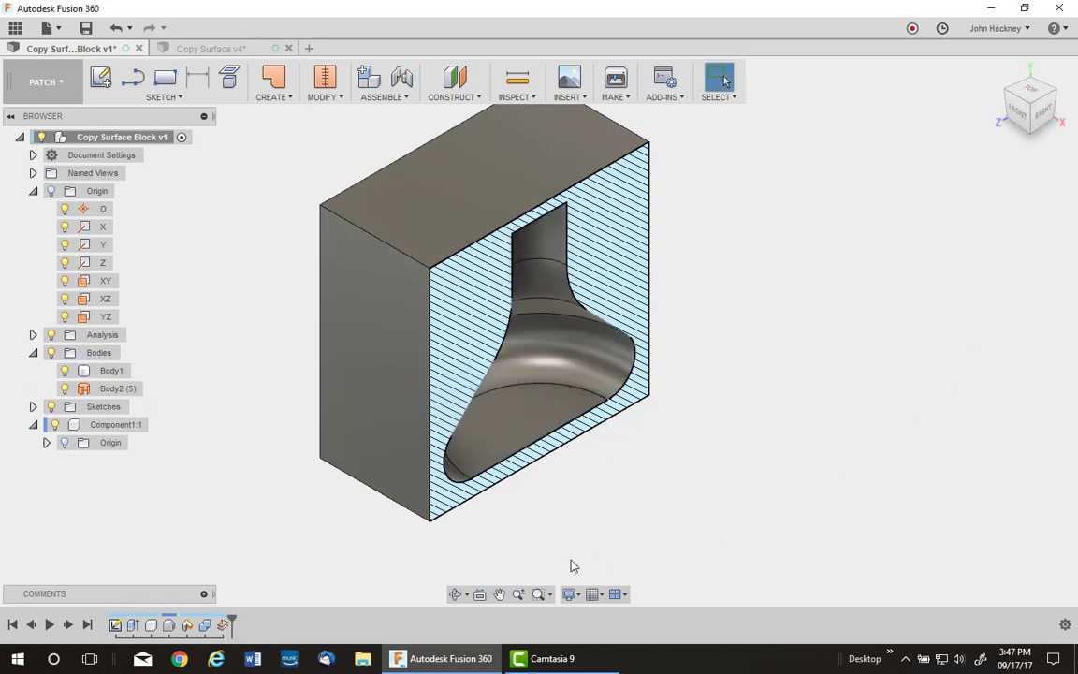
Step: Move the offset surface body out of the block by about -5.4 in along X
right_click(111, 390)
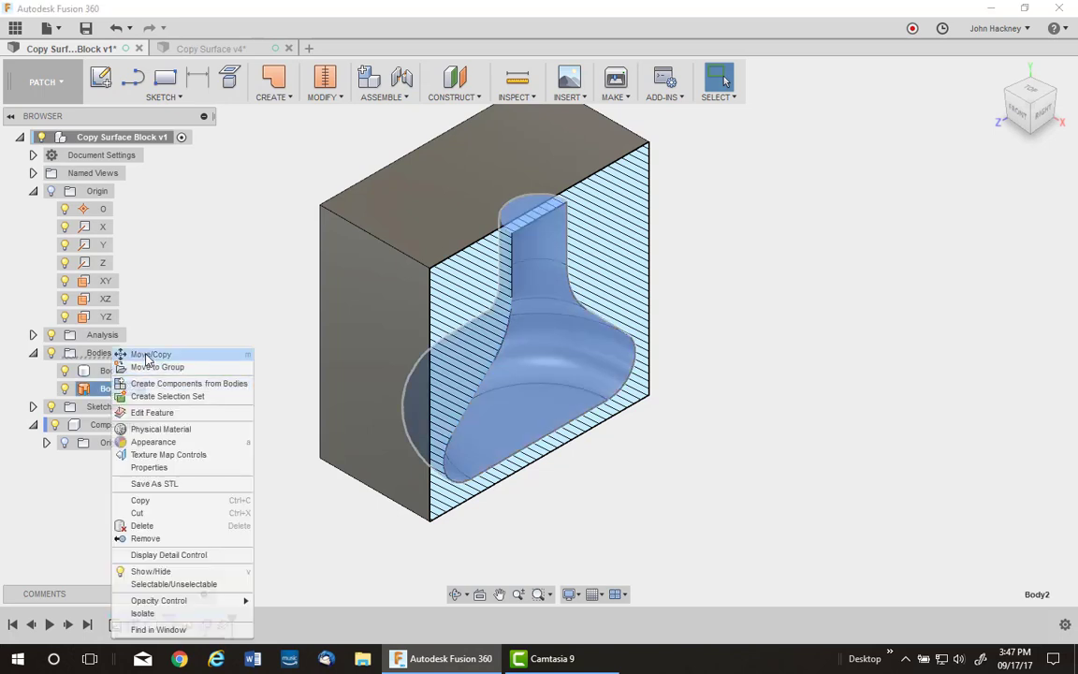
left_click(147, 354)
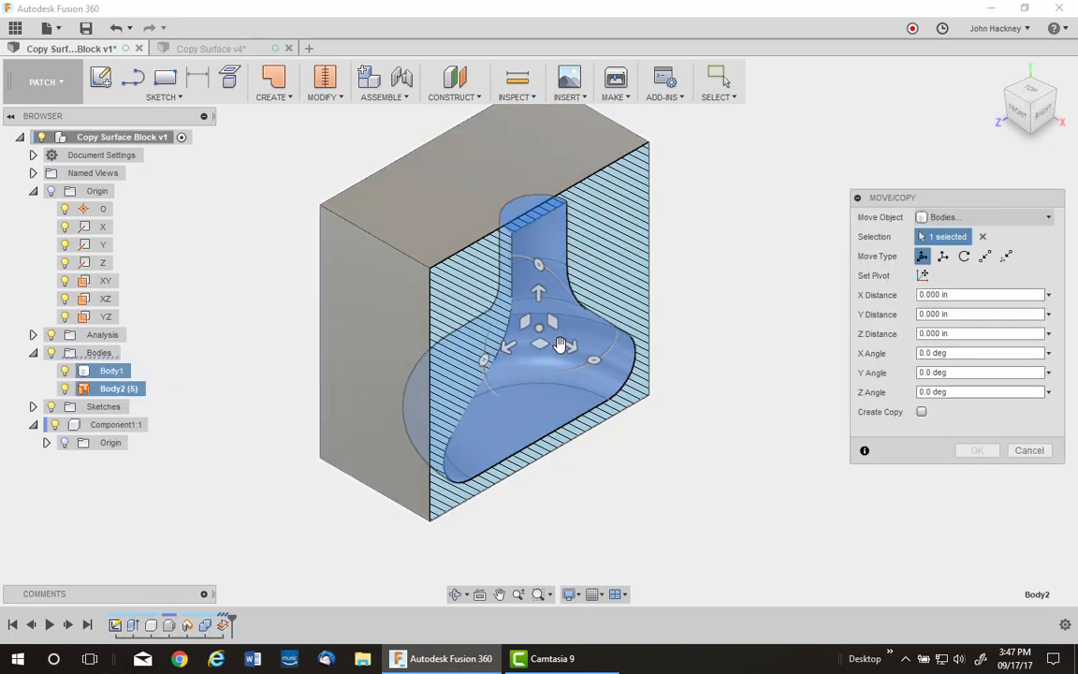
left_click_drag(571, 349, 234, 249)
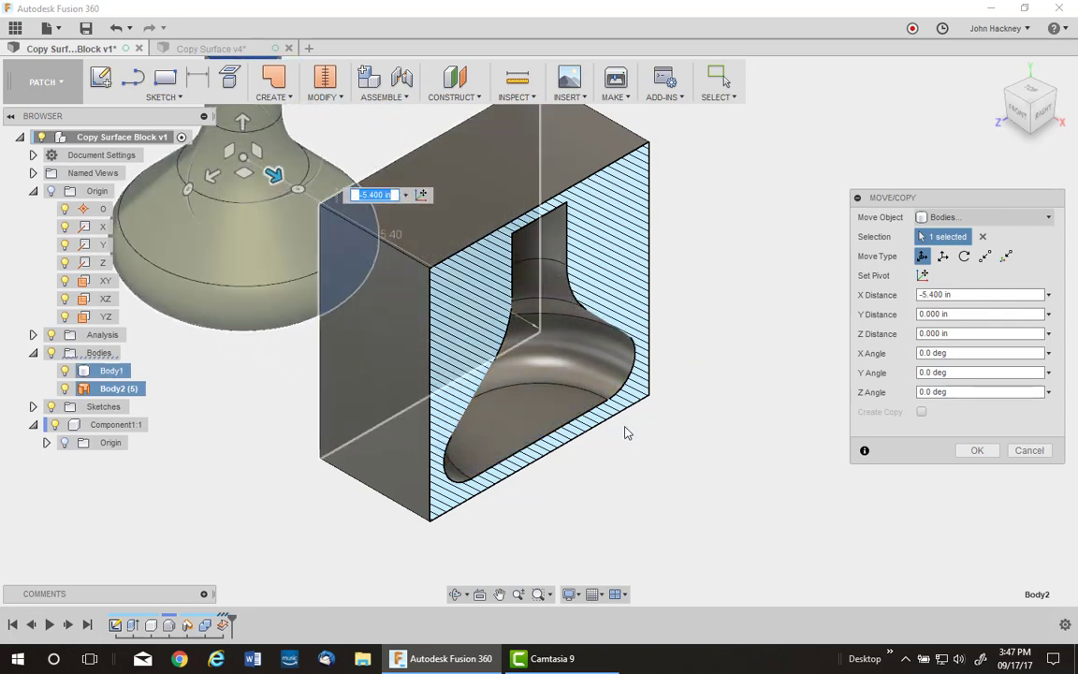
left_click(975, 453)
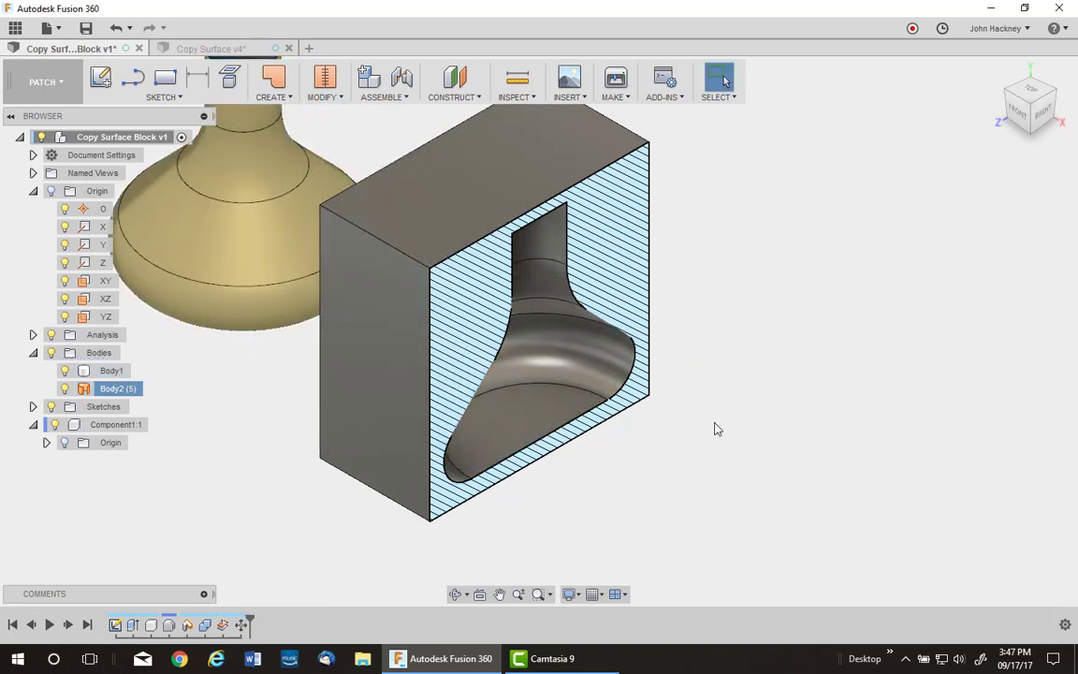
Step: Patch the circular opening atop the neck of the moved vessel surface as a new body
middle_click_drag(710, 429, 893, 515)
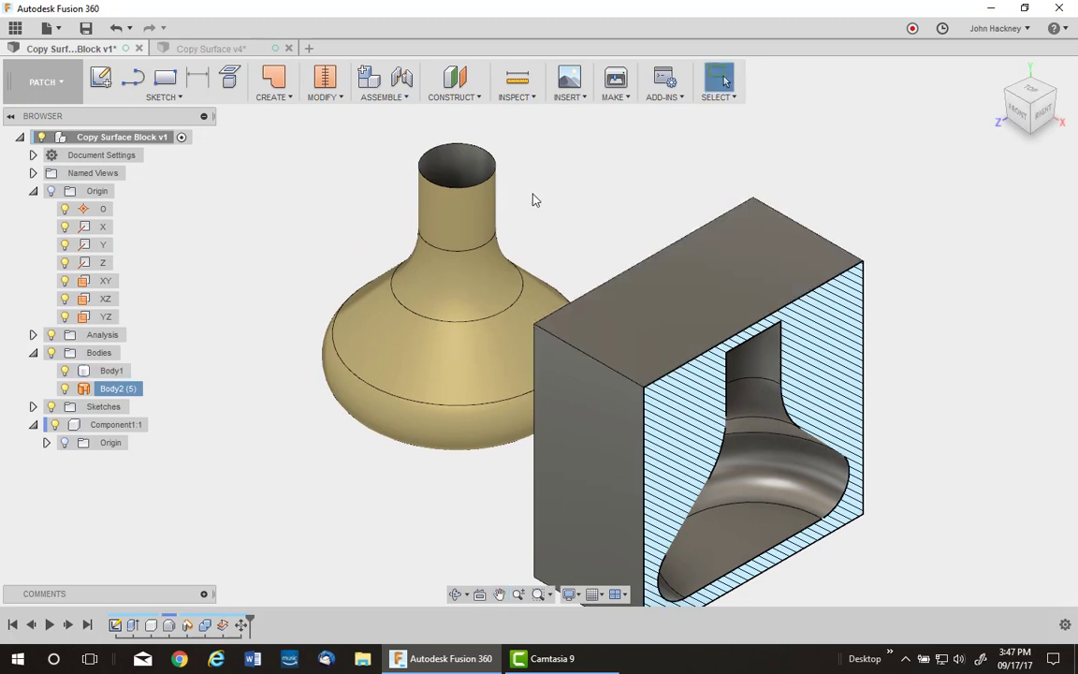
mouse_move(522, 205)
middle_mouse_down("shift")
mouse_move(518, 244)
mouse_move(532, 187)
mouse_move(533, 195)
middle_mouse_up("shift")
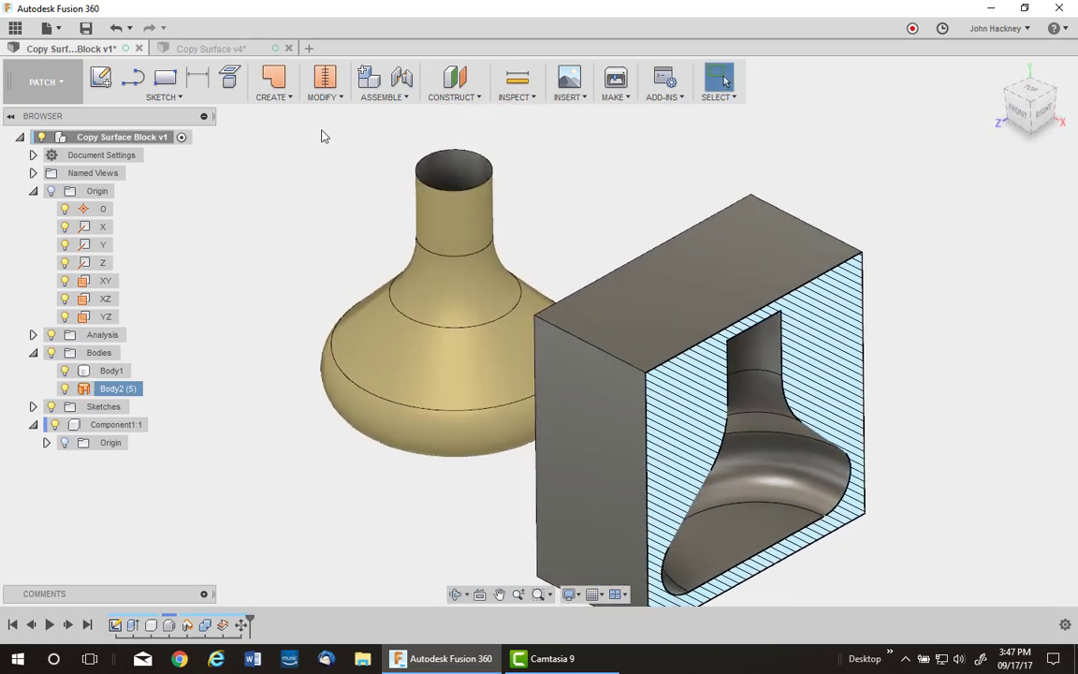
left_click(274, 79)
left_click(432, 161)
left_click(976, 314)
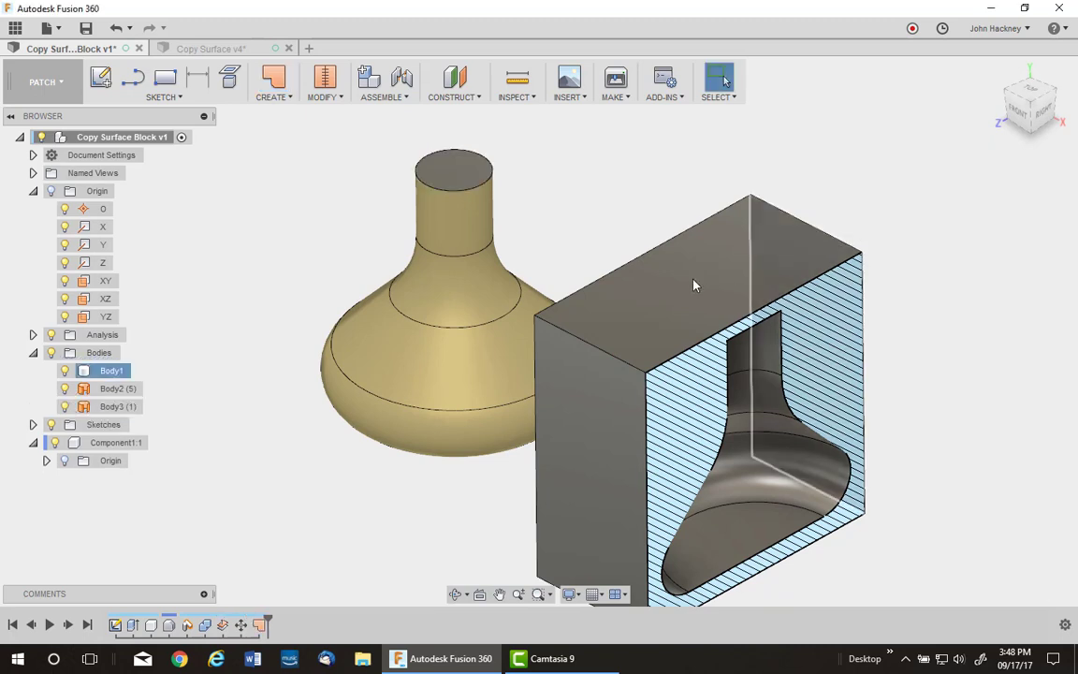
Step: Stitch the moved vessel surface and its neck patch into a new body with a tolerance of 0.039 in
left_click(324, 86)
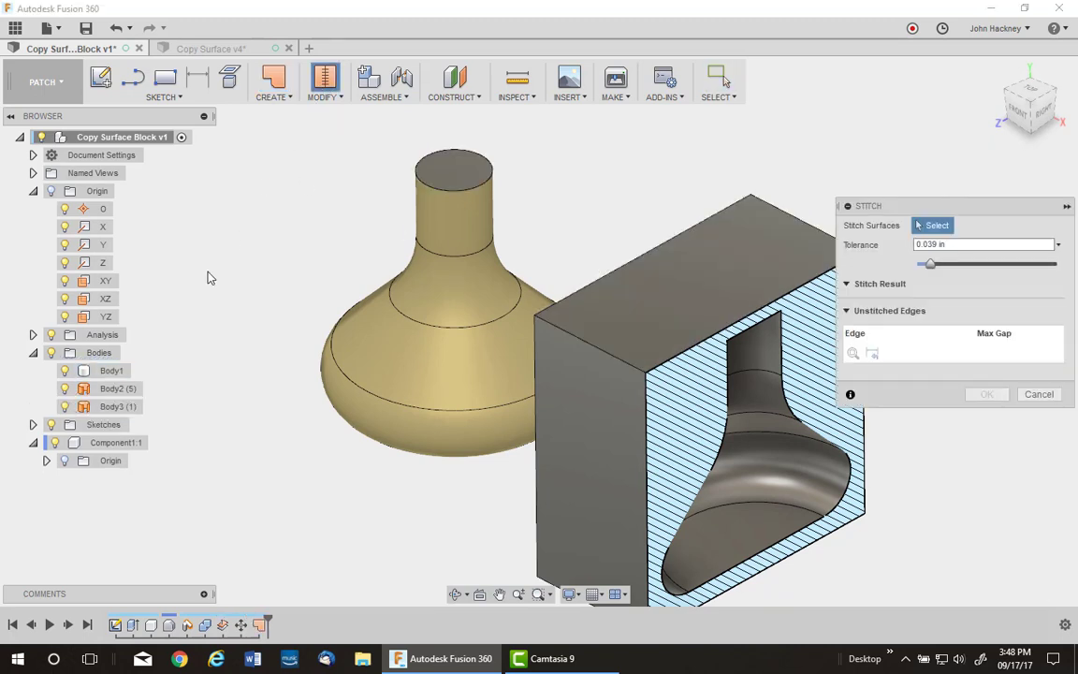
left_click(118, 389)
left_click(129, 407)
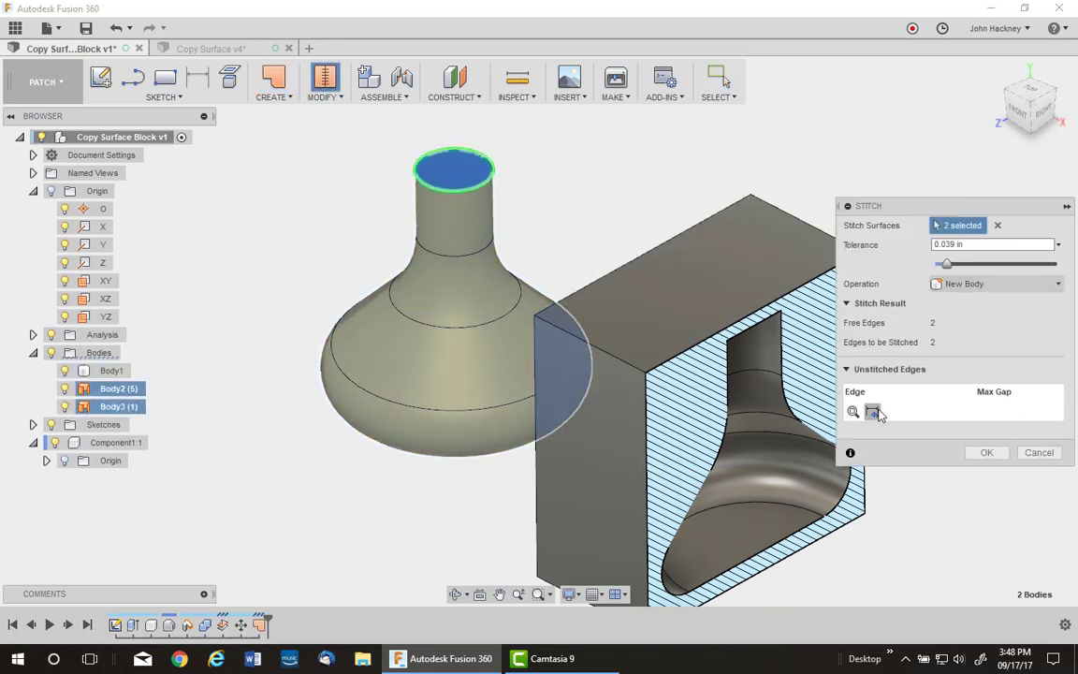
left_click(987, 453)
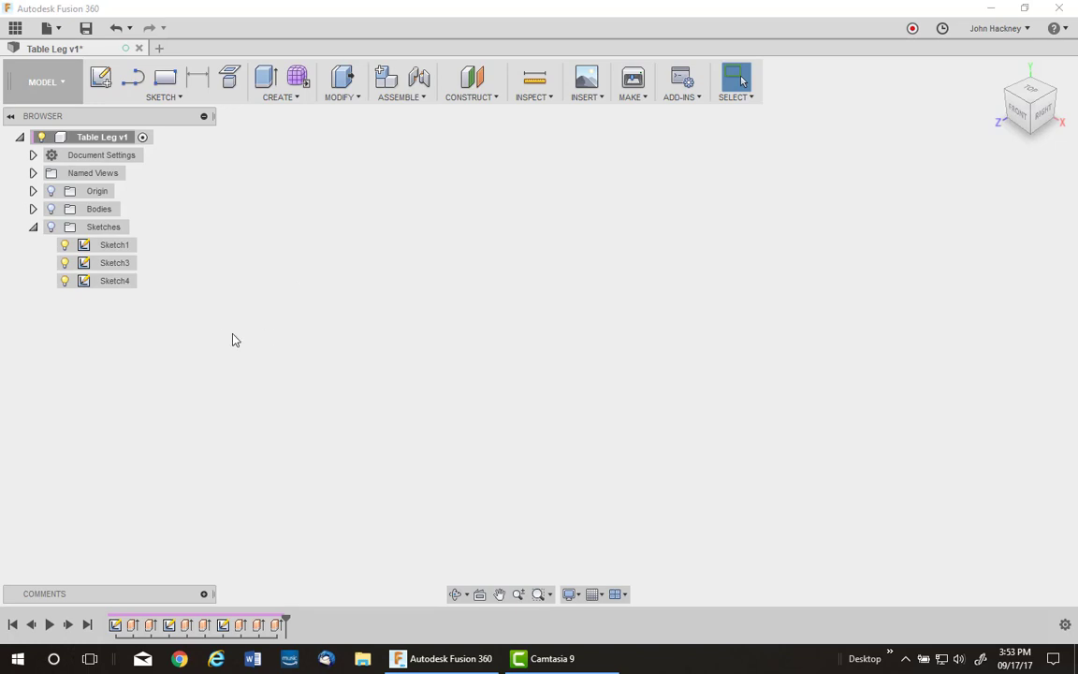
Step: In the Table Leg design, show the sketches and compare the leg profiles in the front and top views
left_click(51, 226)
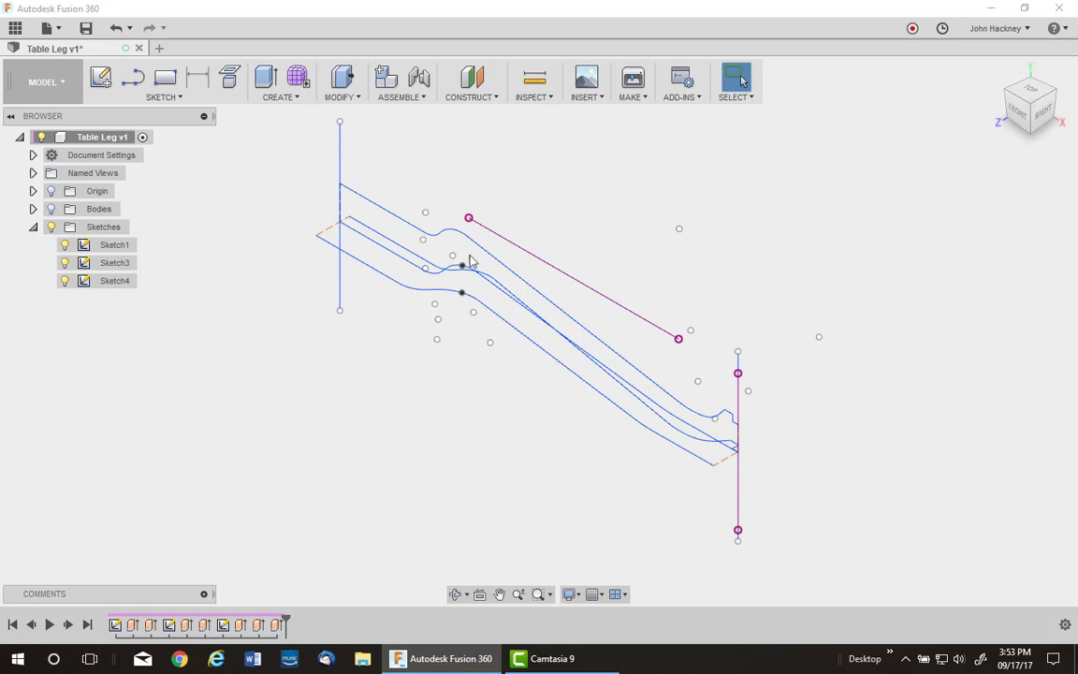
left_click(1020, 115)
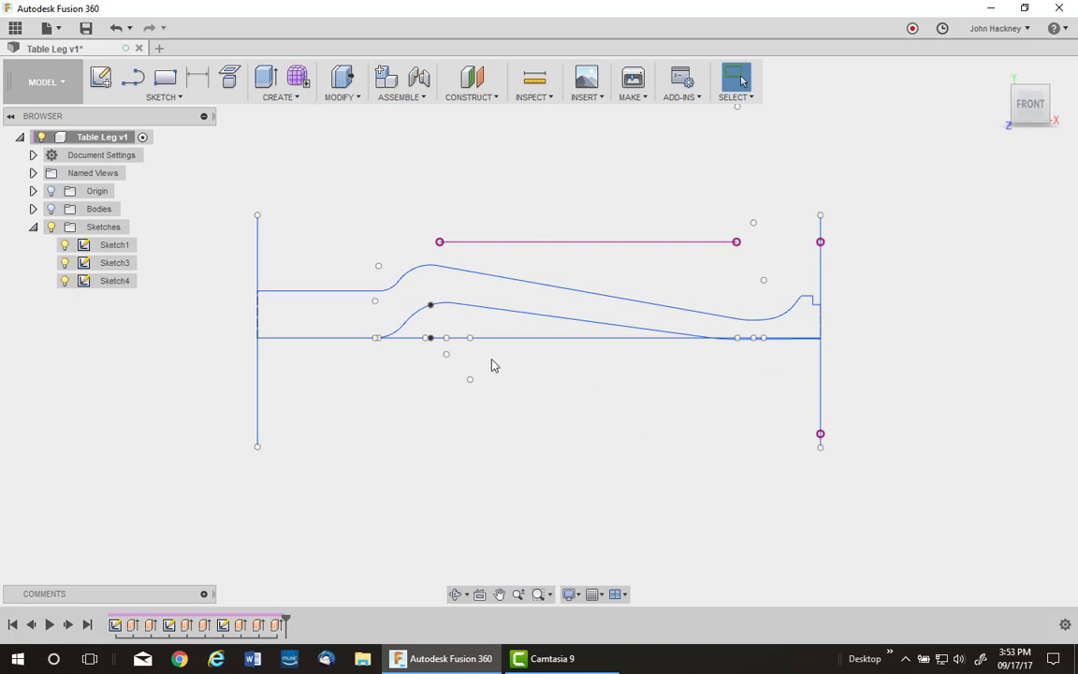
left_click(1032, 83)
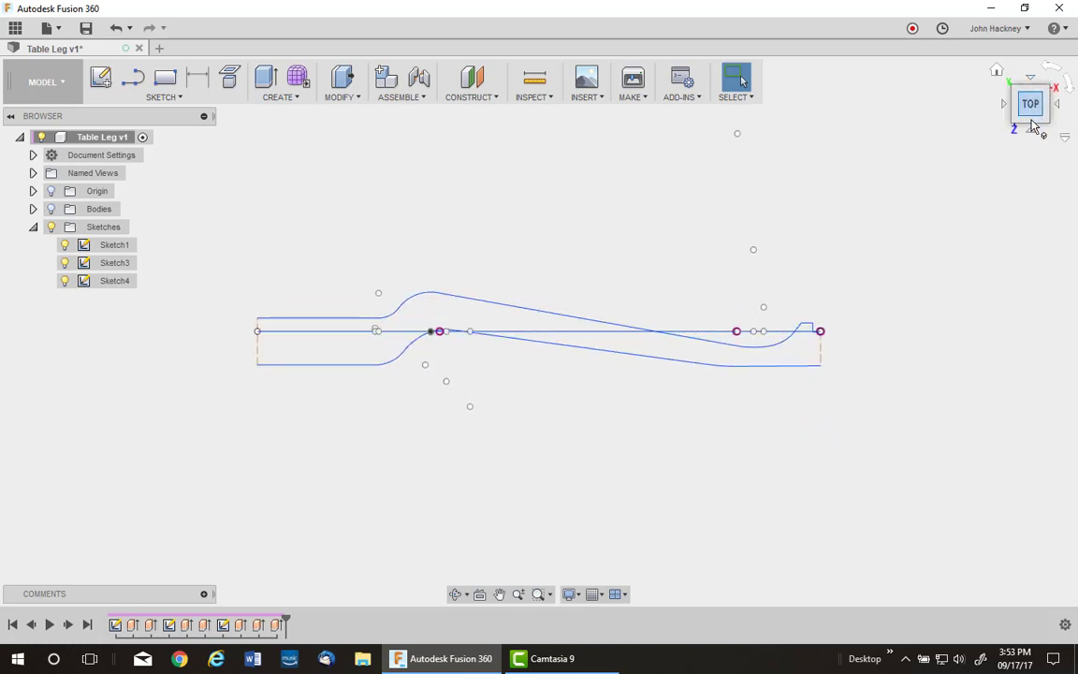
left_click(1033, 132)
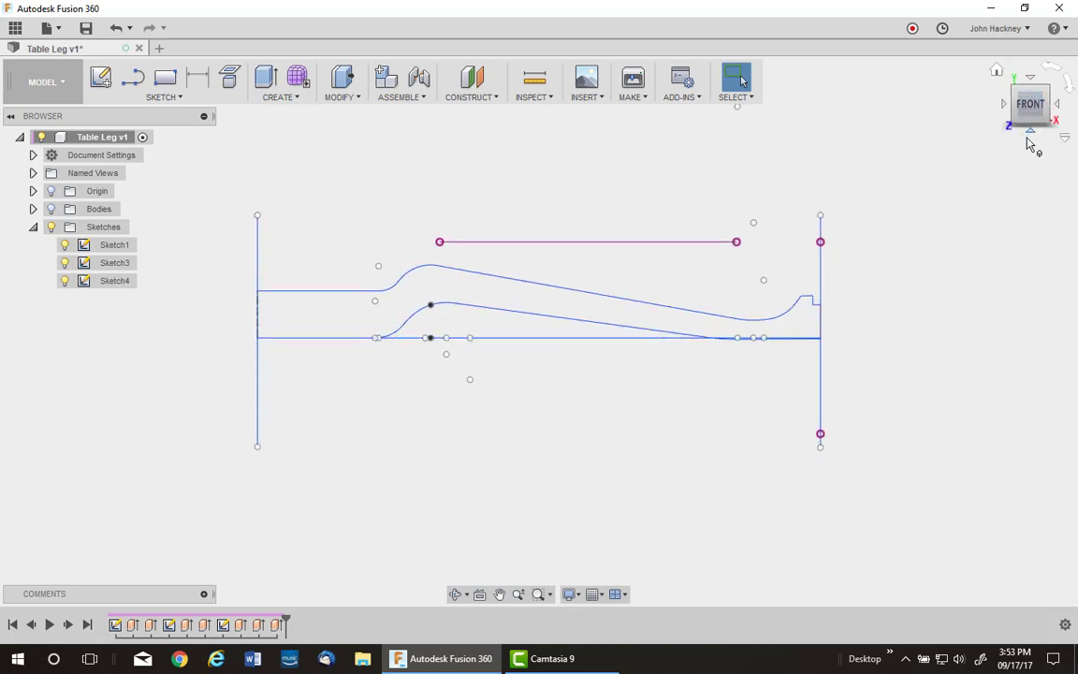
left_click(1032, 83)
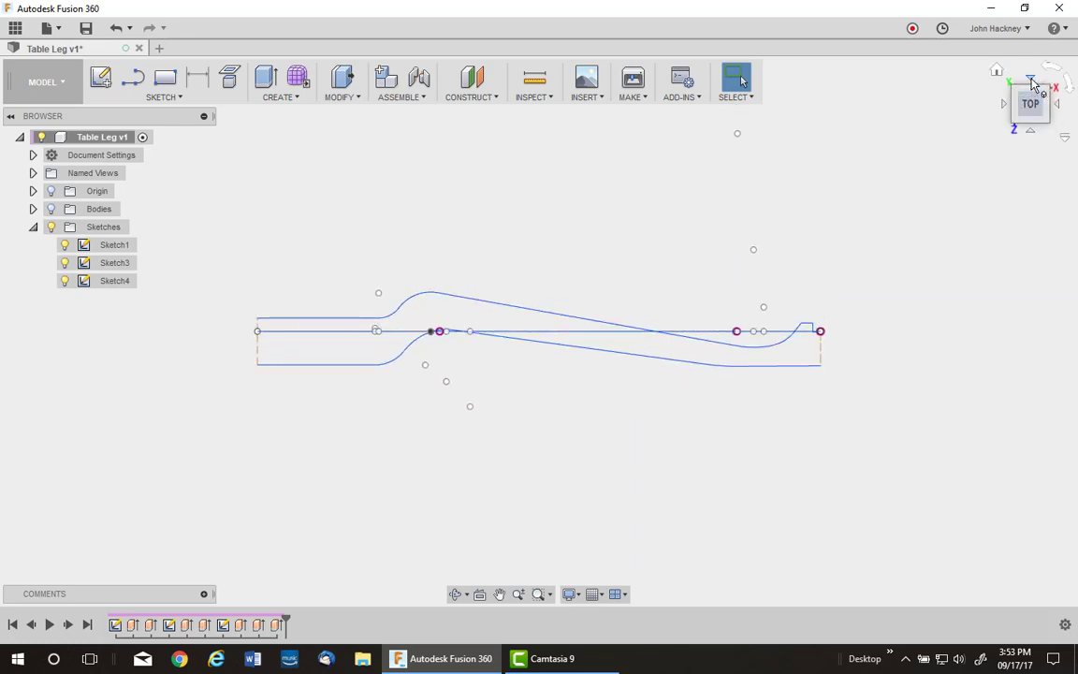
left_click(1032, 134)
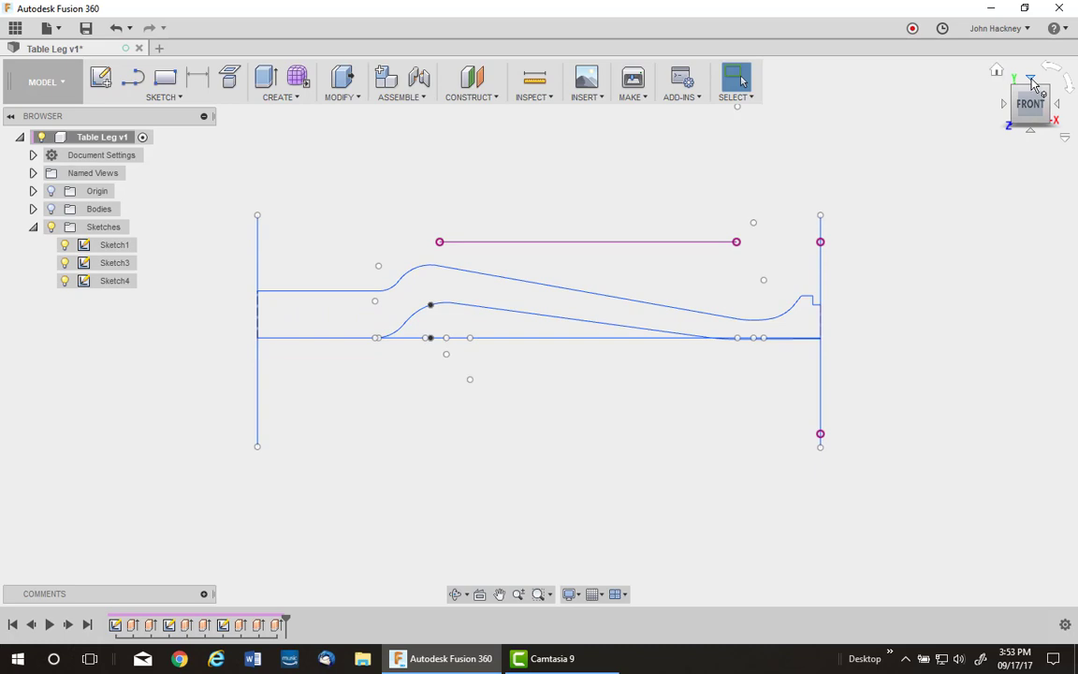
left_click(1033, 82)
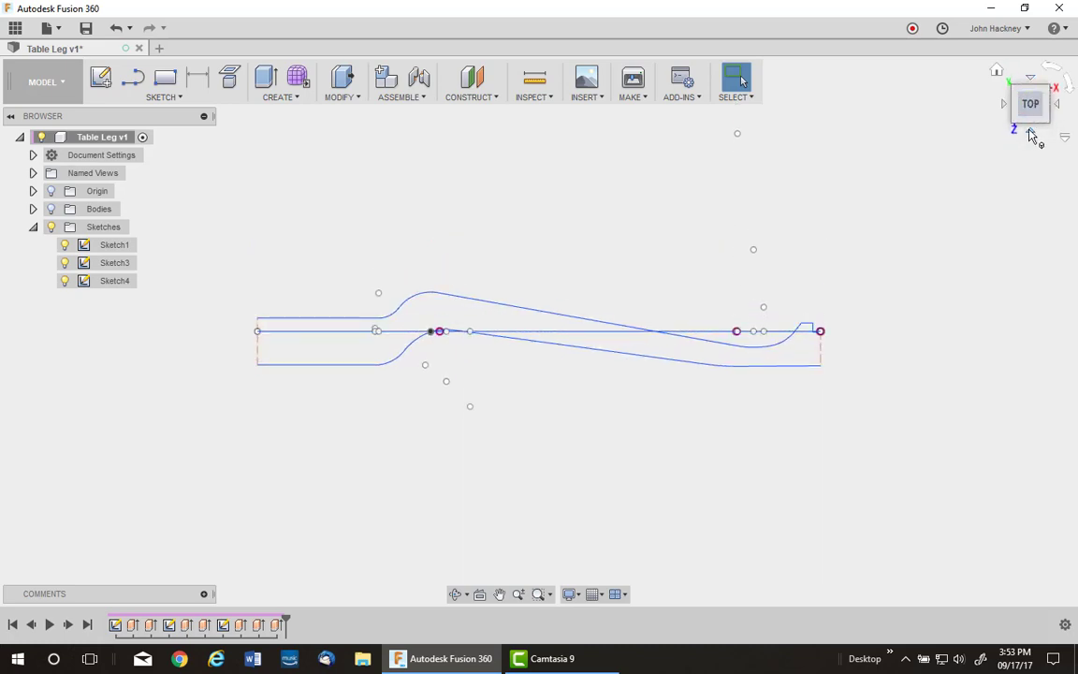
left_click(1032, 134)
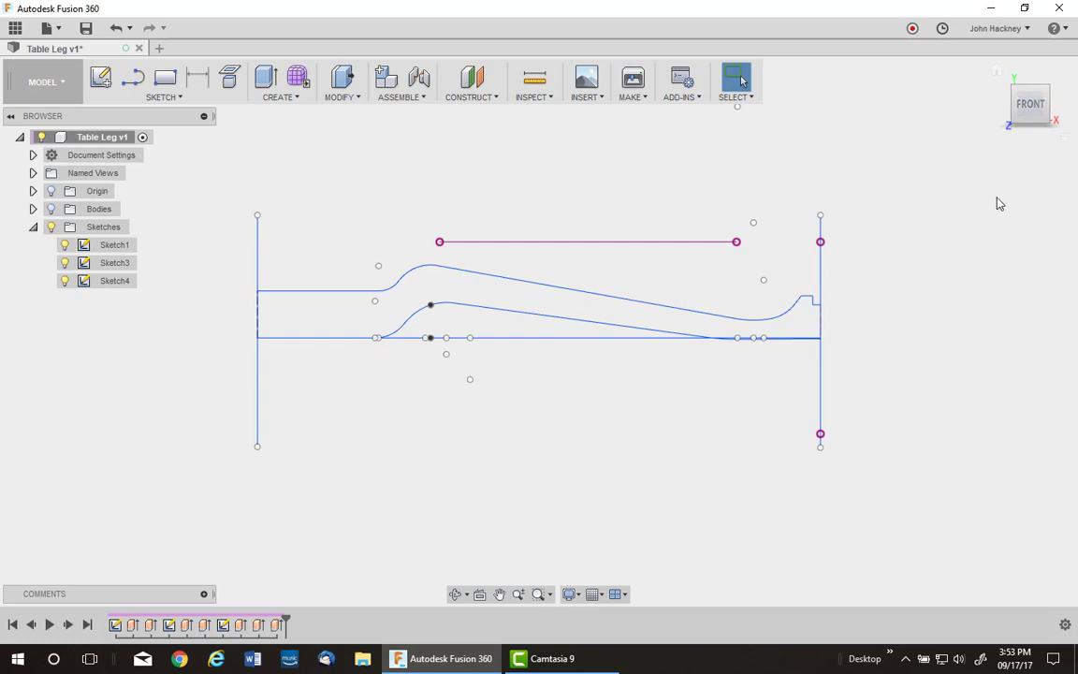
left_click(993, 72)
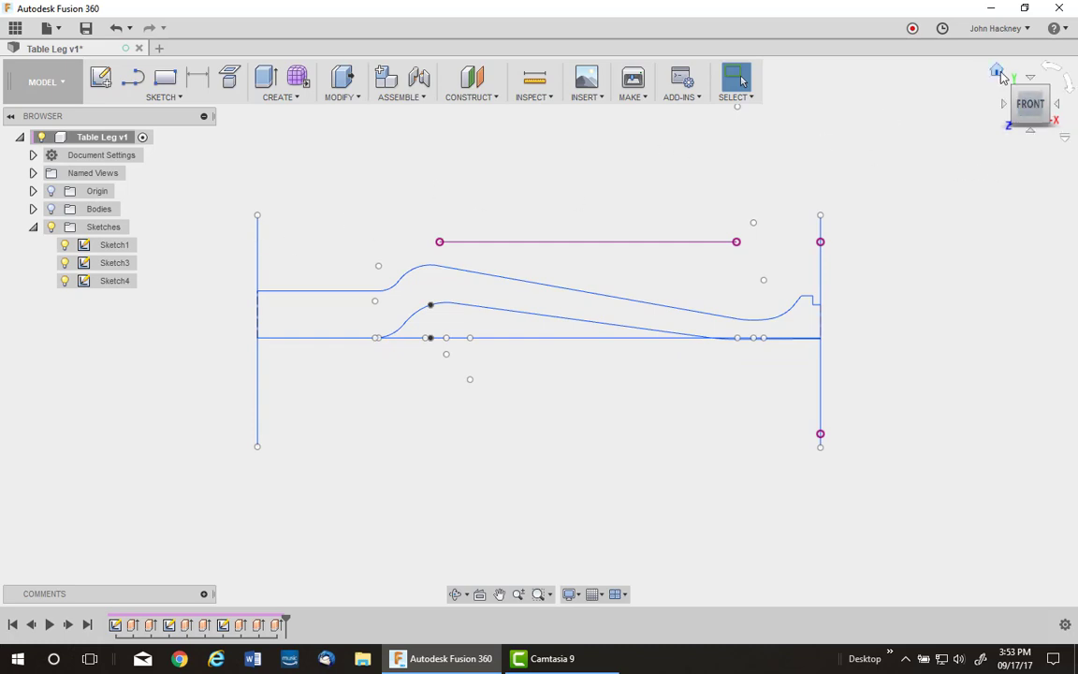
Step: Hide the sketches, show the extruded surface bodies, and inspect them from the front and top
left_click(51, 227)
left_click(52, 209)
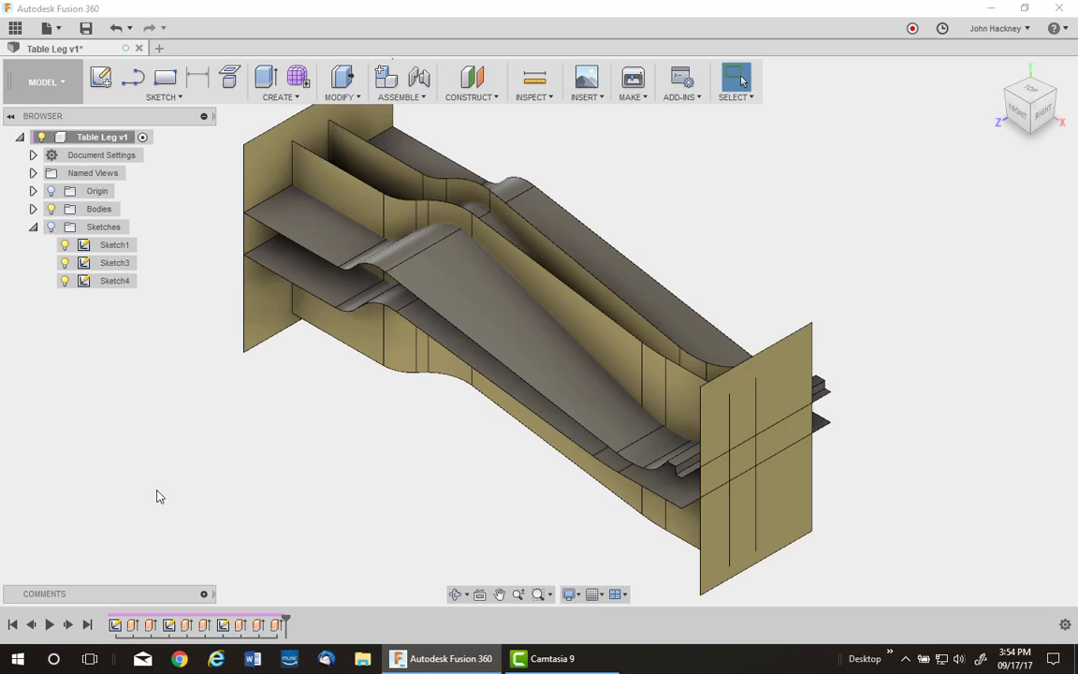
left_click(1014, 117)
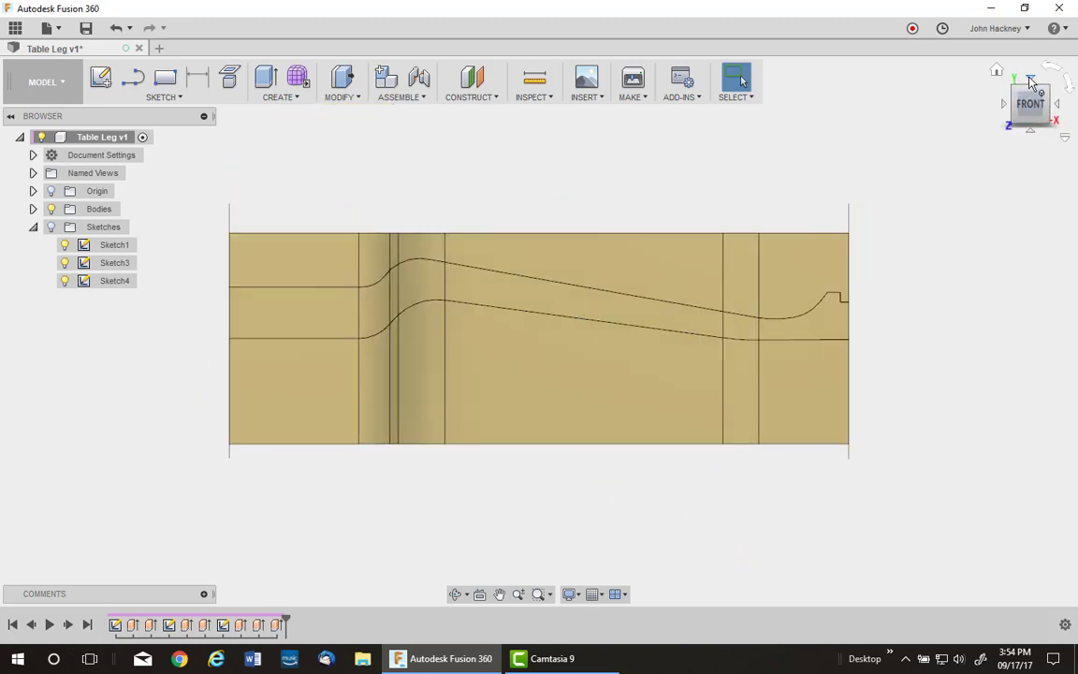
left_click(1030, 80)
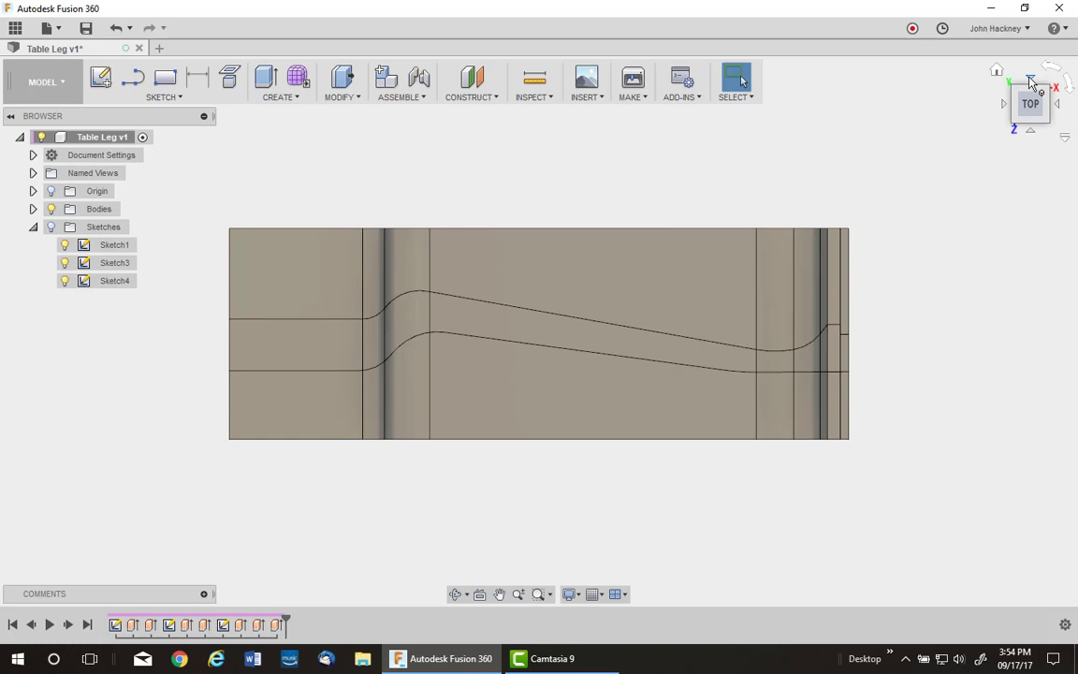
left_click(997, 70)
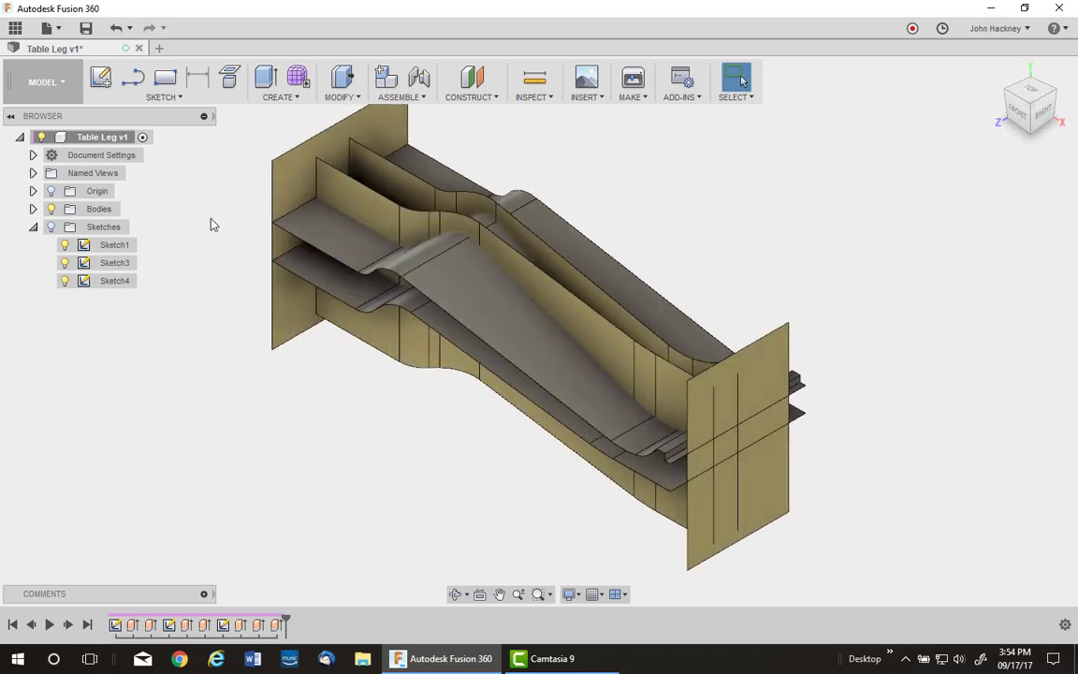
left_click(40, 83)
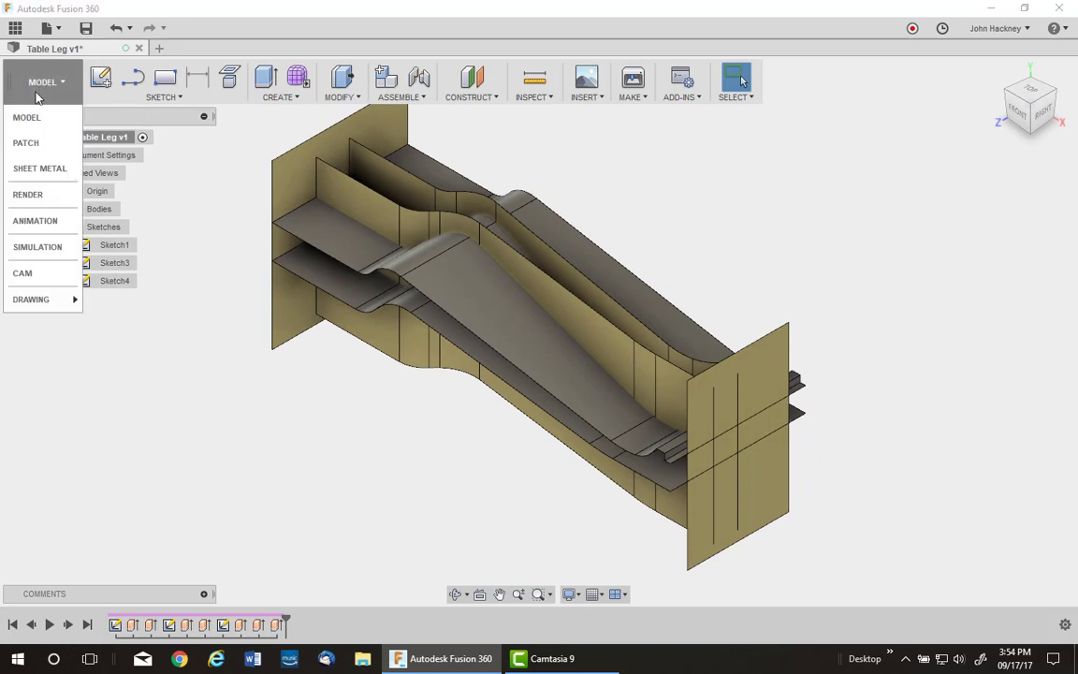
left_click(34, 142)
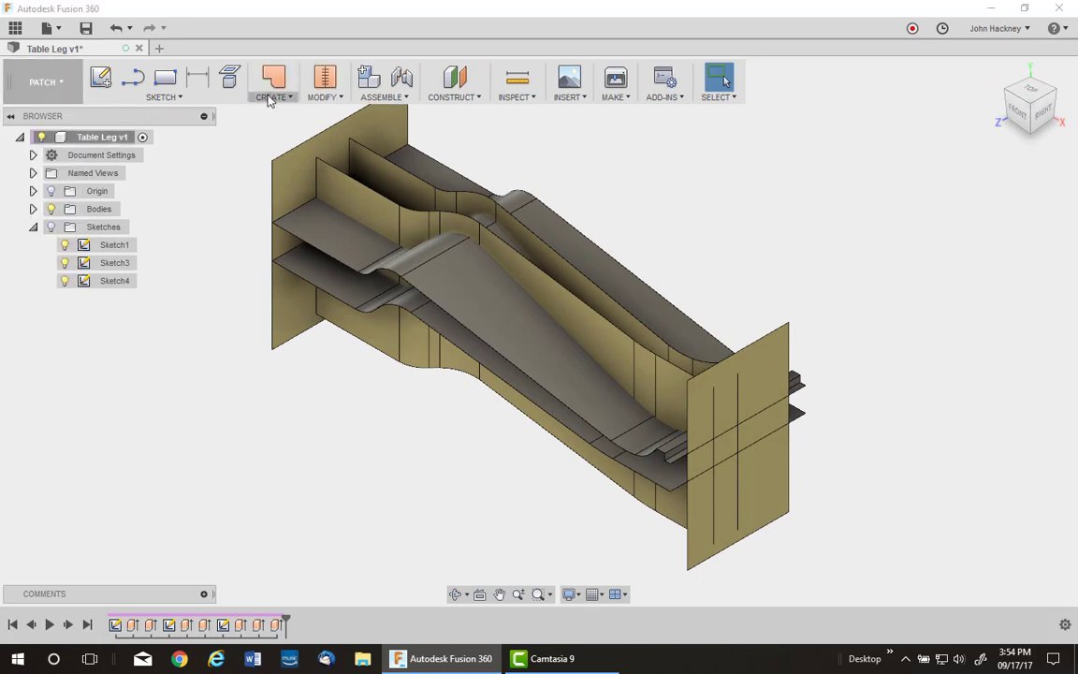
left_click(41, 83)
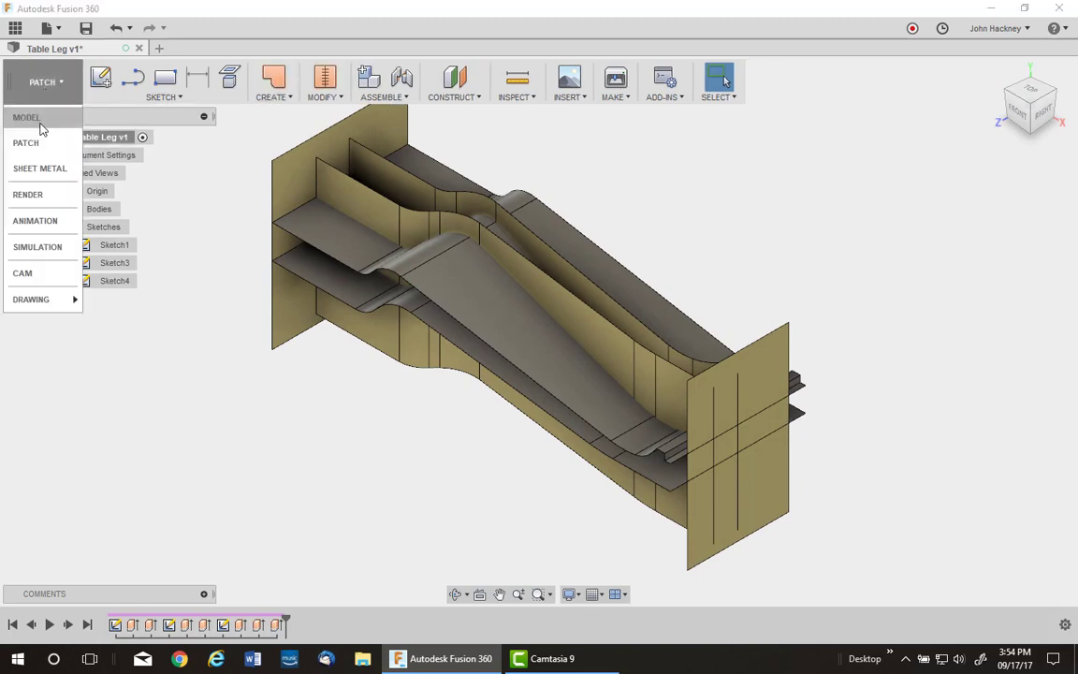
left_click(37, 113)
Step: Start a Boundary Fill in the Model workspace using all seven surface bodies, Body1 to Body7, as the bounding tools
left_click(278, 96)
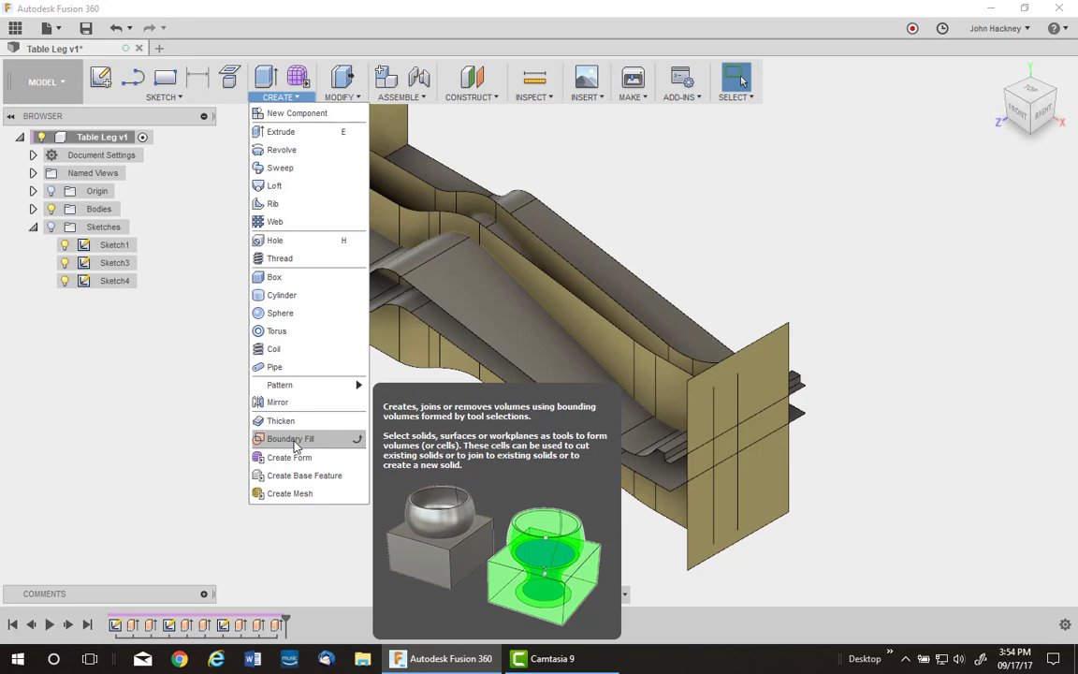
left_click(294, 439)
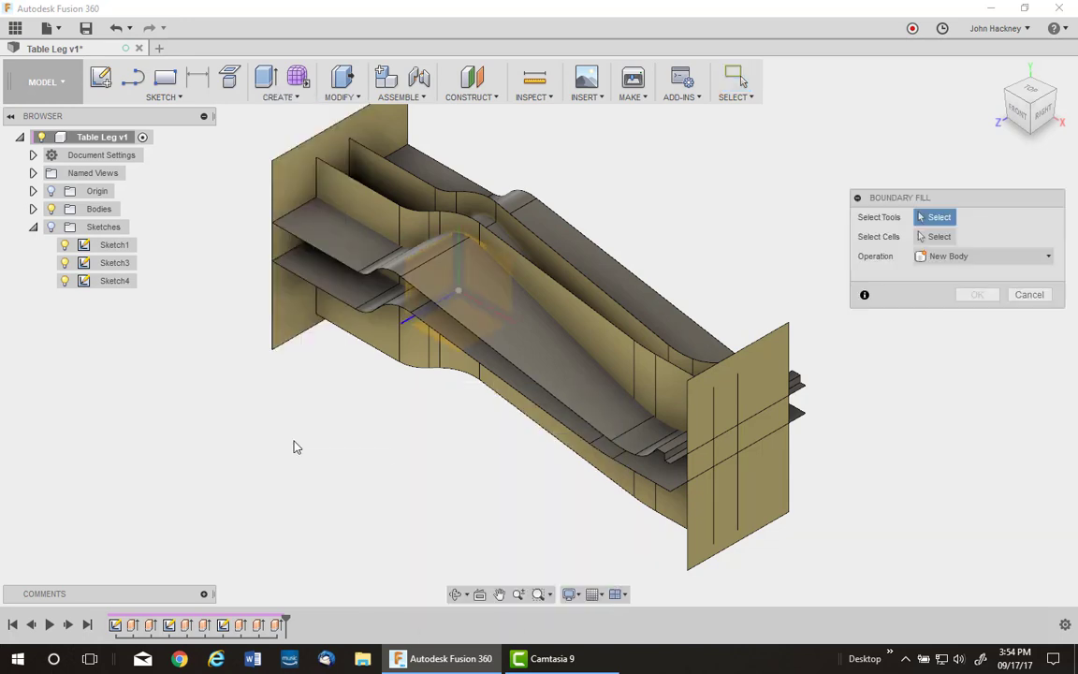
left_click(33, 209)
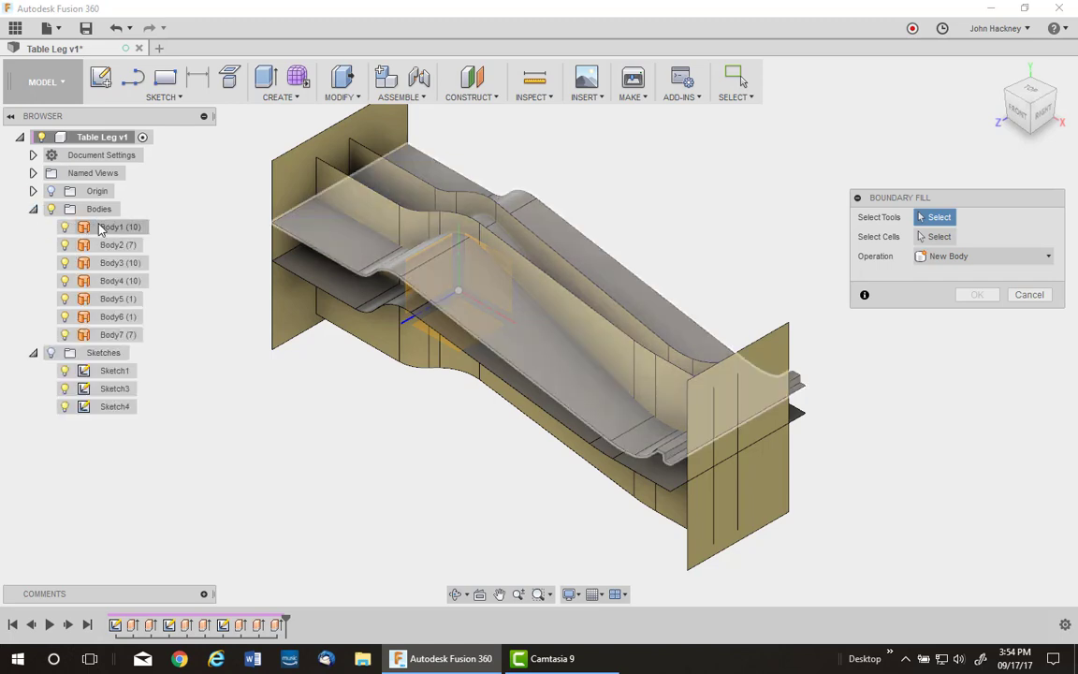
left_click(102, 228)
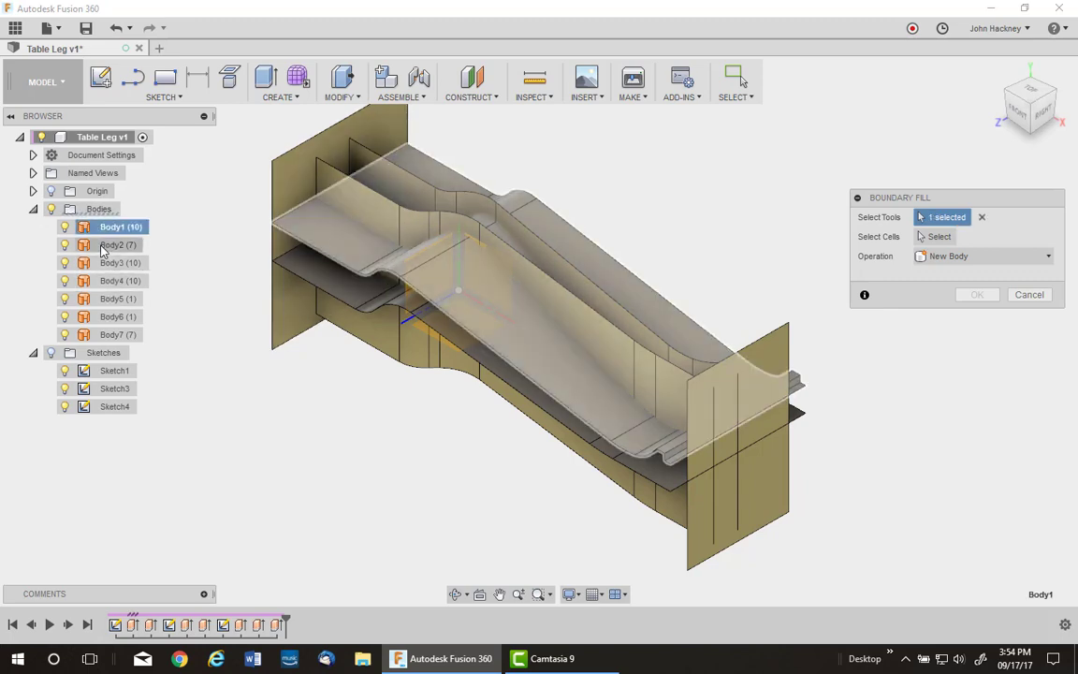
left_click(103, 245)
left_click(103, 263)
left_click(103, 281)
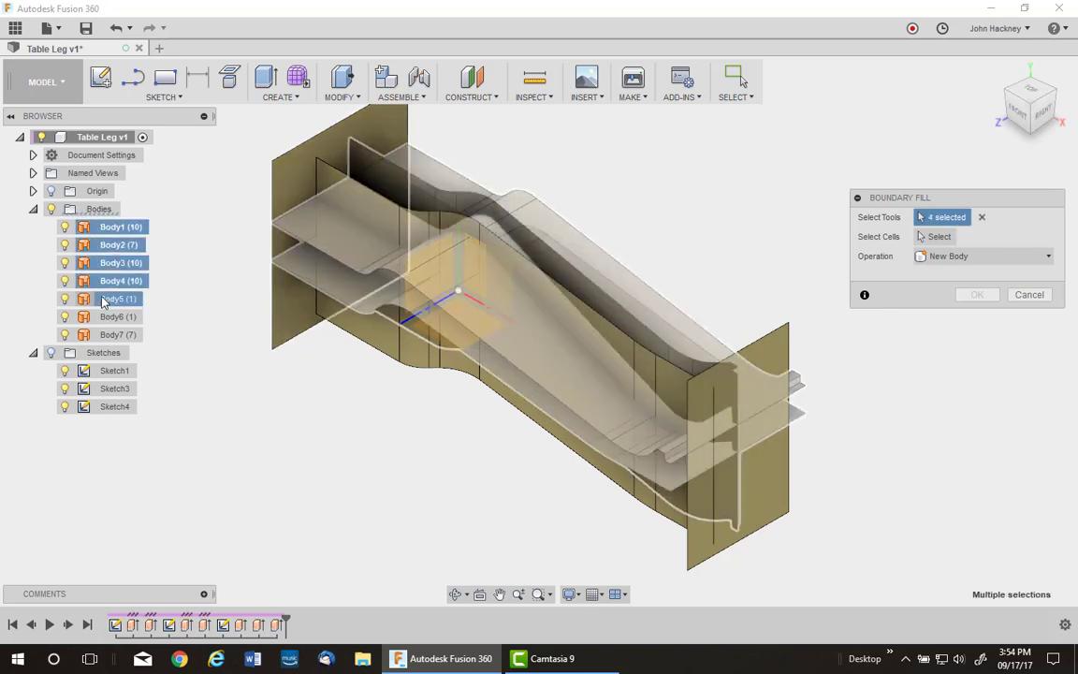
left_click(103, 300)
left_click(103, 318)
left_click(103, 335)
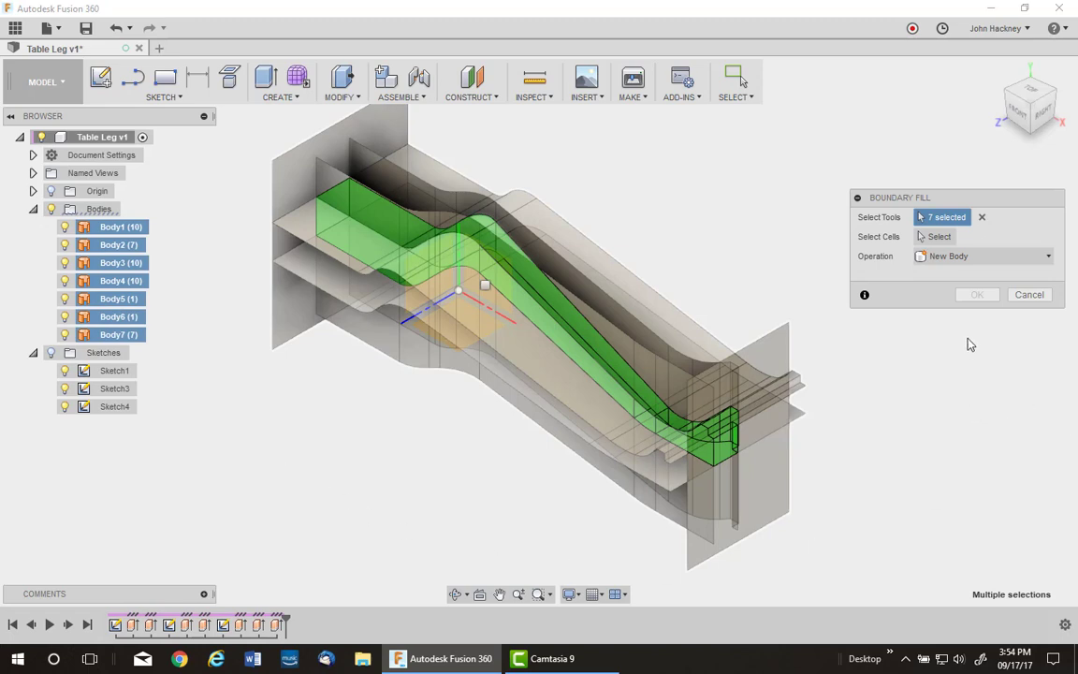
Step: Choose the enclosed leg-shaped cell and create it as a new solid body
left_click(940, 237)
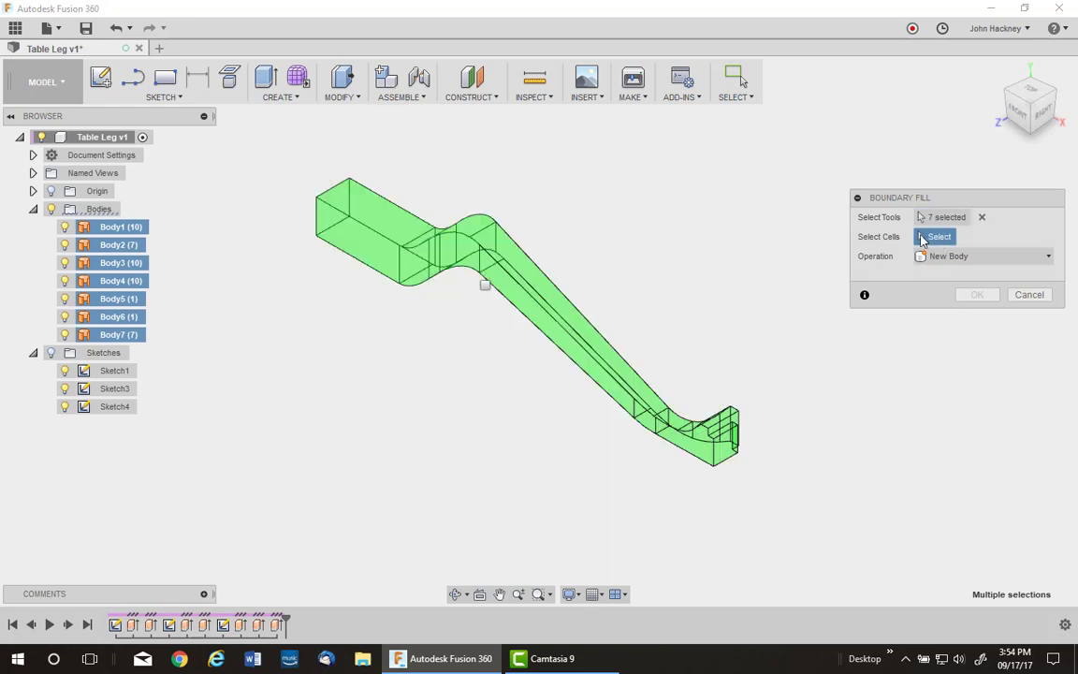
left_click(485, 286)
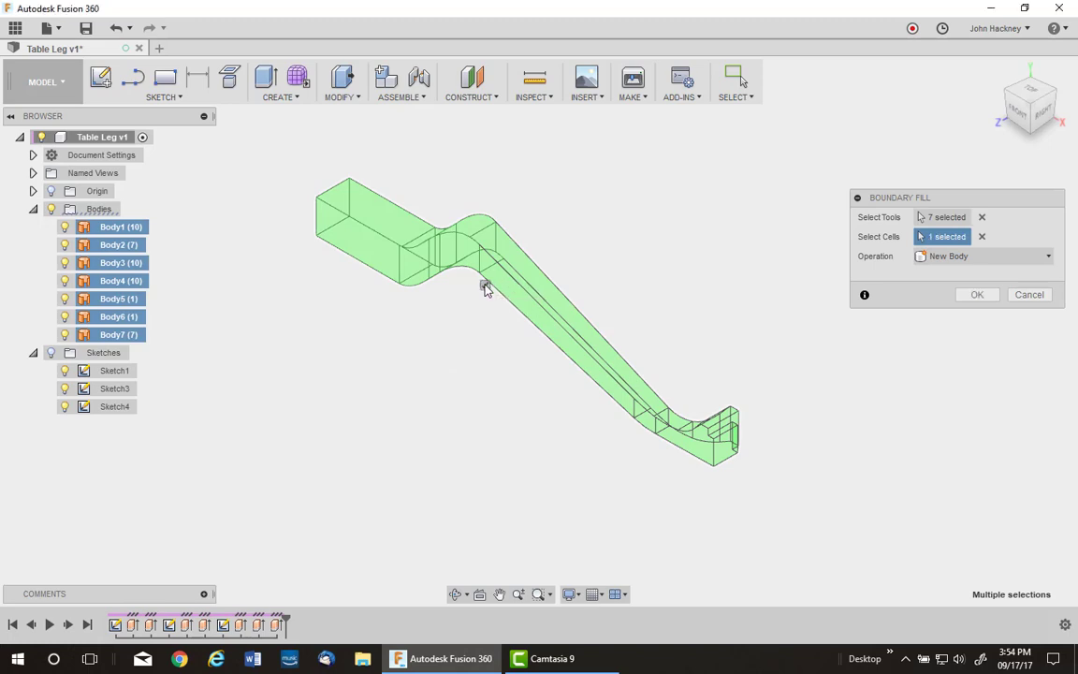
left_click(973, 296)
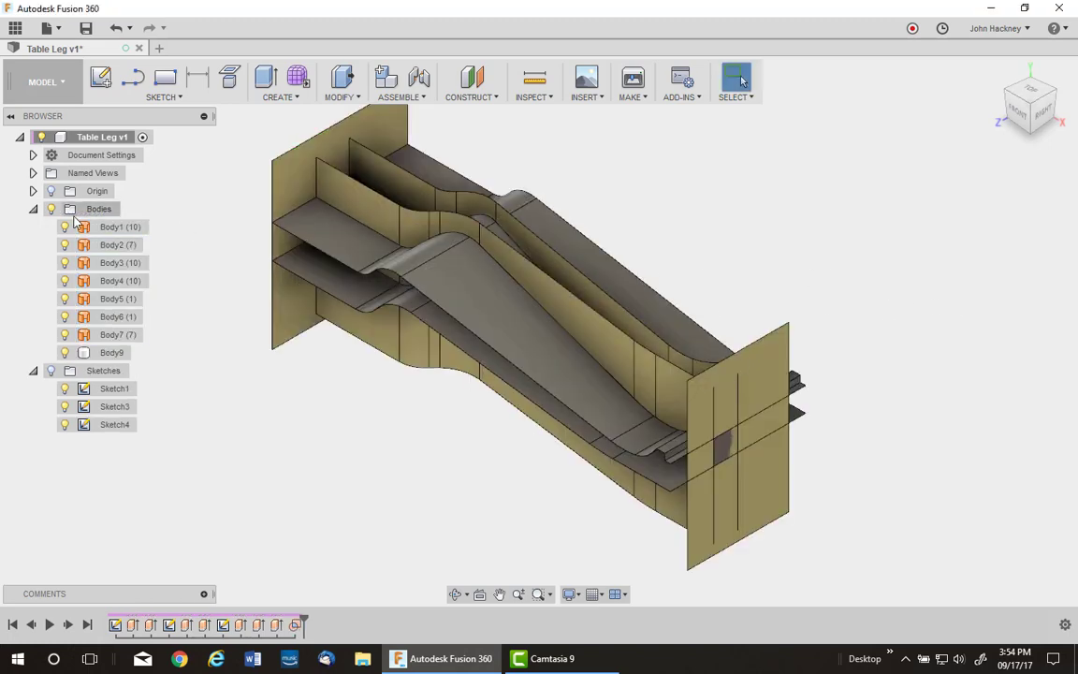
Step: Hide surface bodies Body1 to Body7, keep the solid table leg shown, and inspect it from behind
left_click(51, 208)
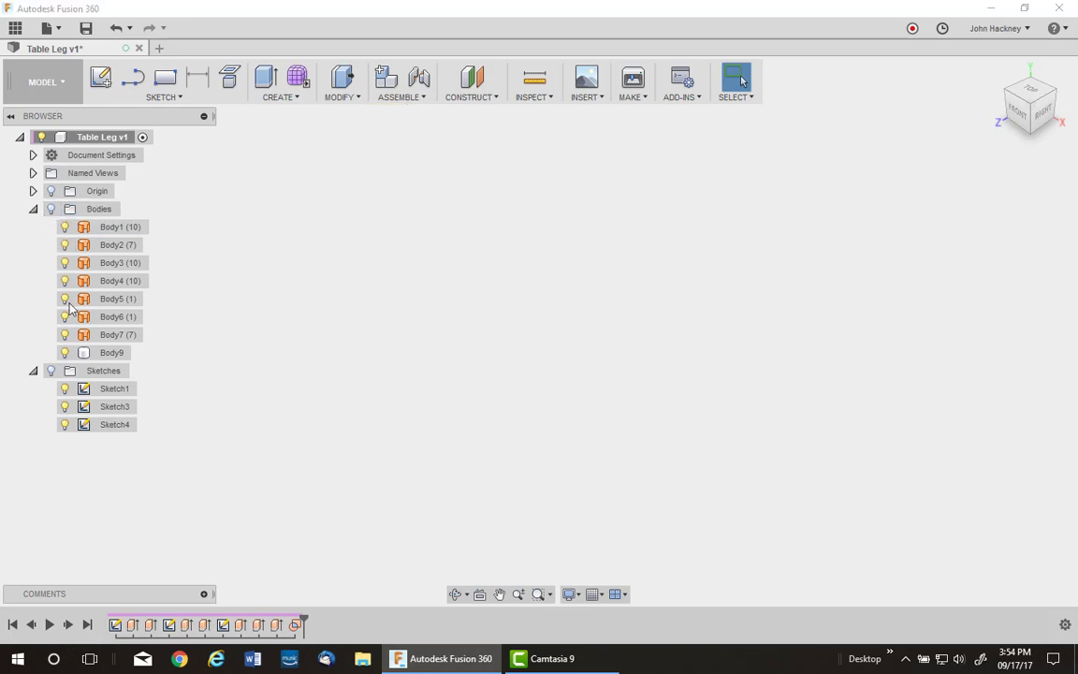
left_click(63, 316)
left_click(64, 299)
left_click(64, 281)
left_click(64, 263)
left_click(64, 244)
left_click(63, 227)
left_click(50, 208)
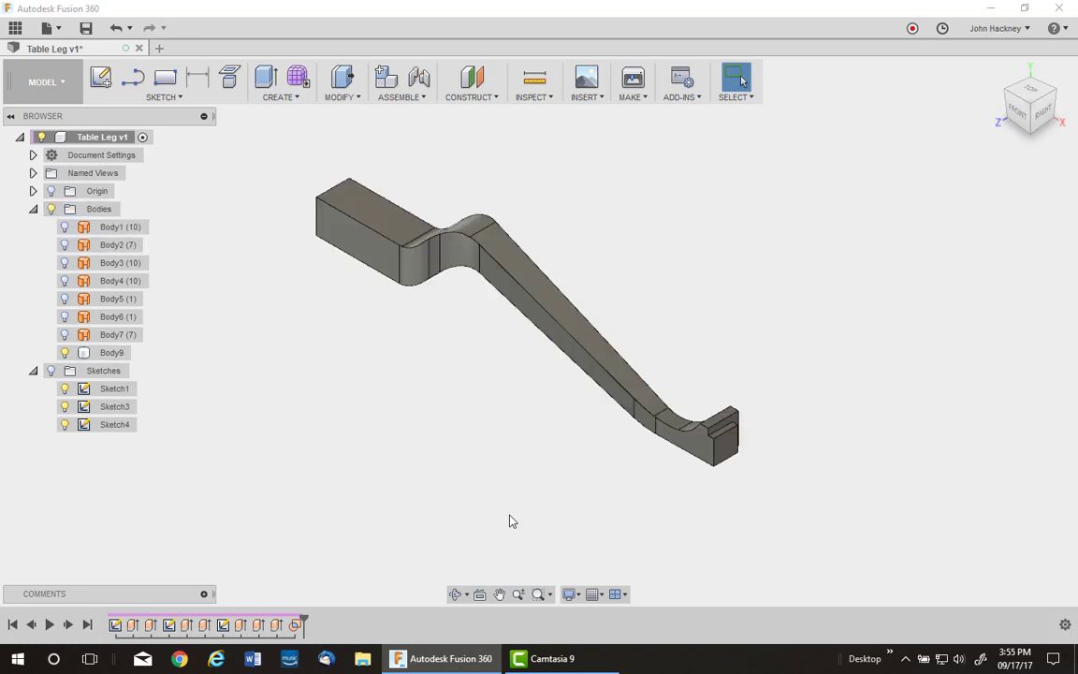
middle_click_drag(581, 496, 536, 147, "shift")
key("Escape")
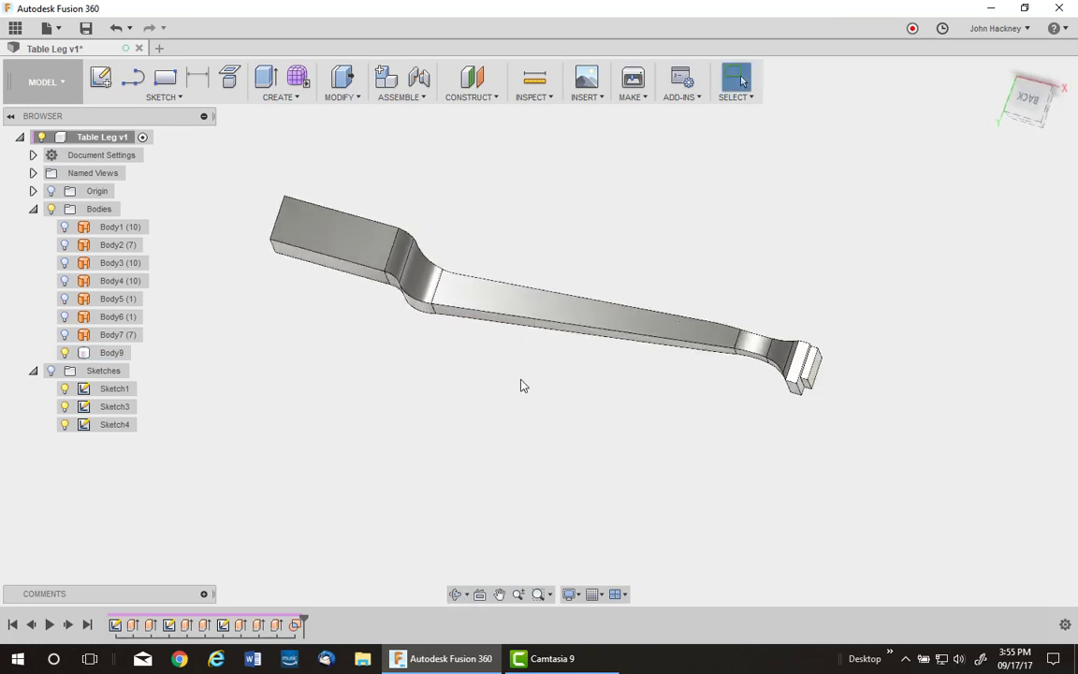